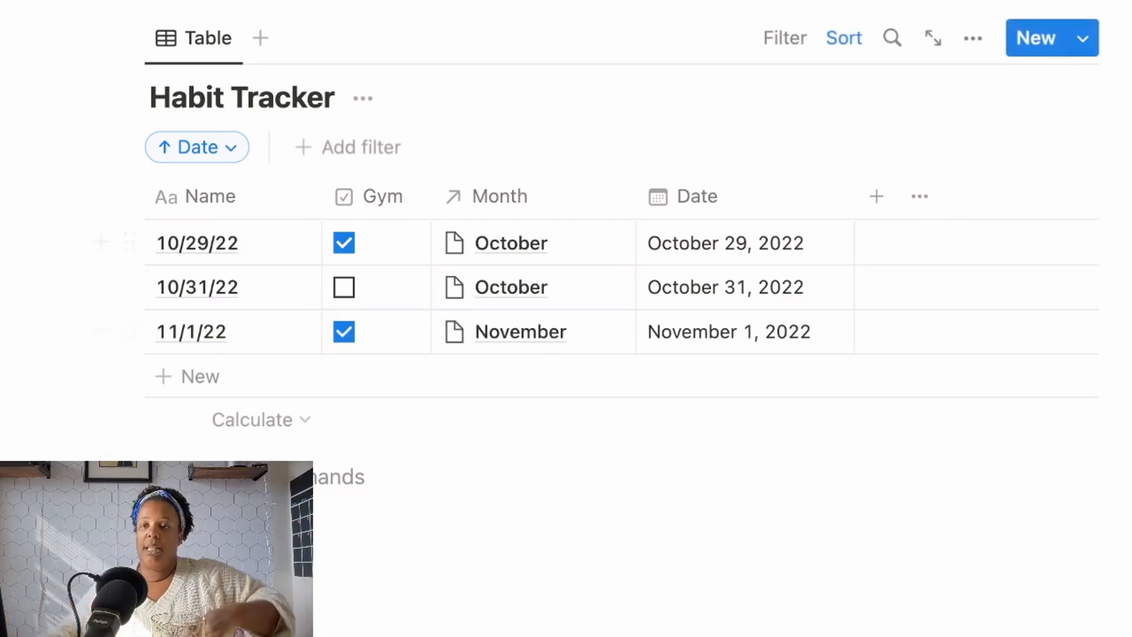
Add a Notion Create a Database Item module as the scenario's first module and set its database to Habit Tracker.
mouse_move(1, 278)
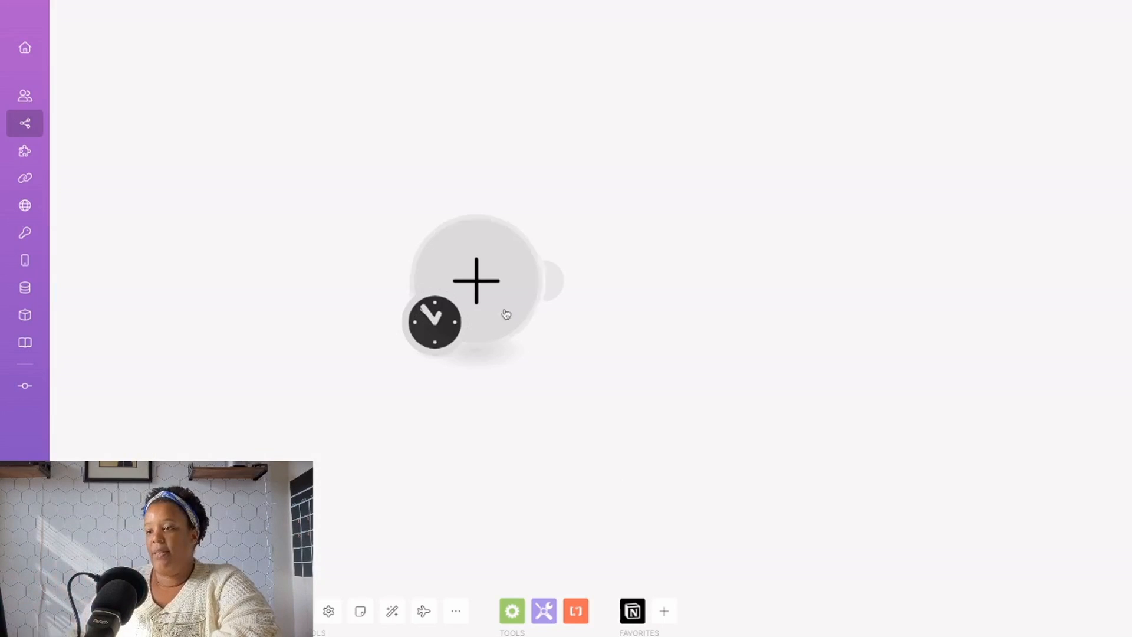
left_click(478, 288)
left_click(596, 250)
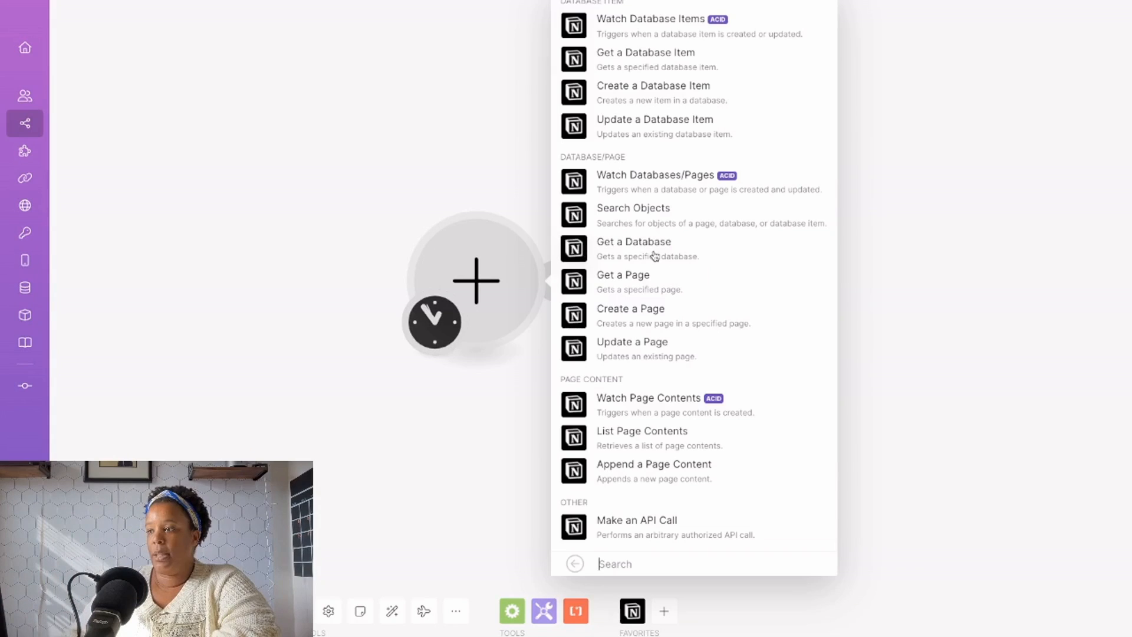
left_click(701, 97)
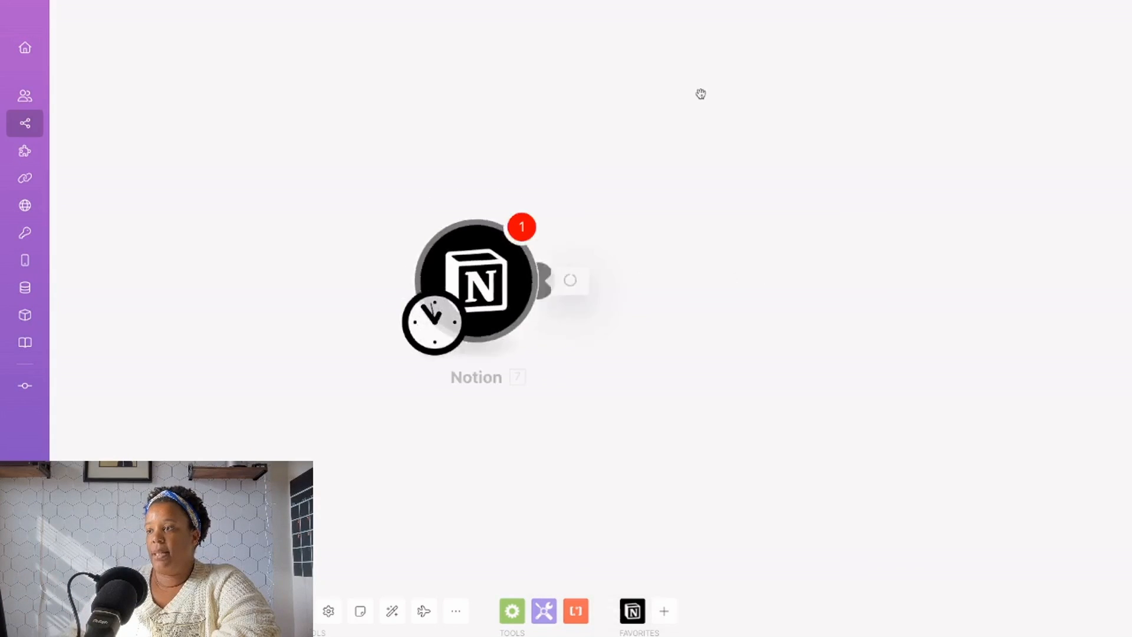
left_click(806, 358)
type("h")
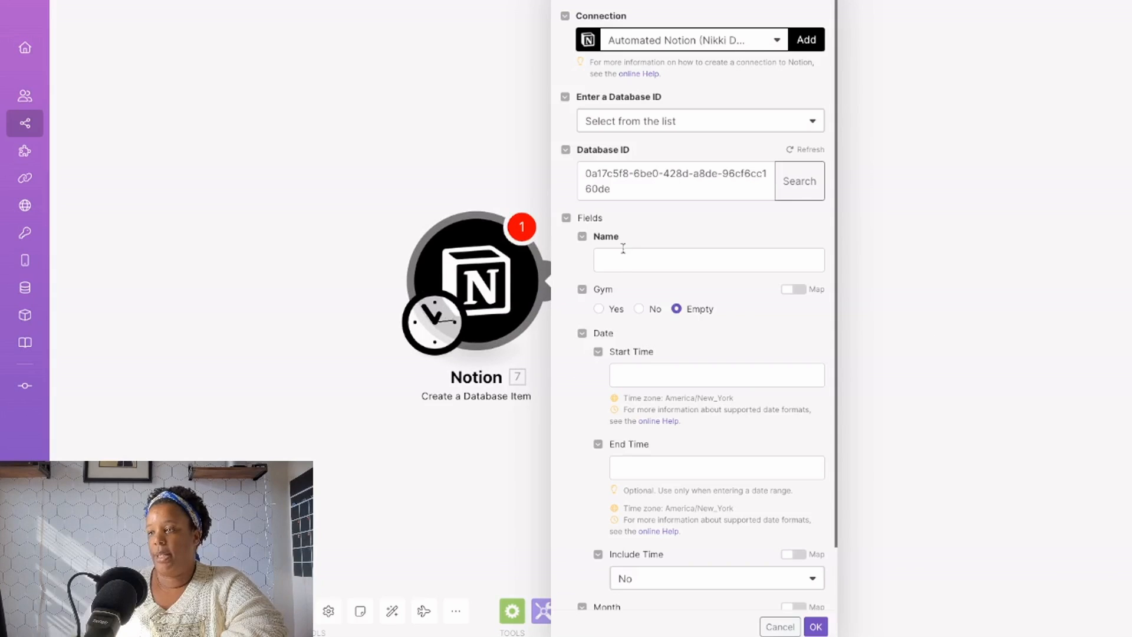
Set the new item's Name to formatDate(now; MM/DD/YY).
left_click(620, 262)
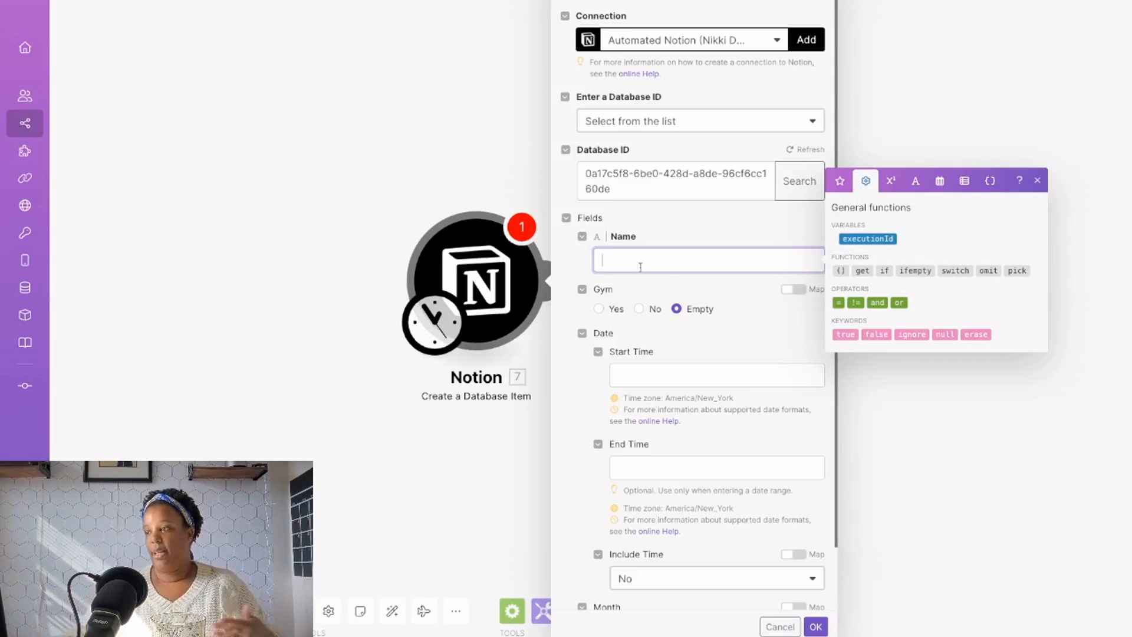
left_click(939, 180)
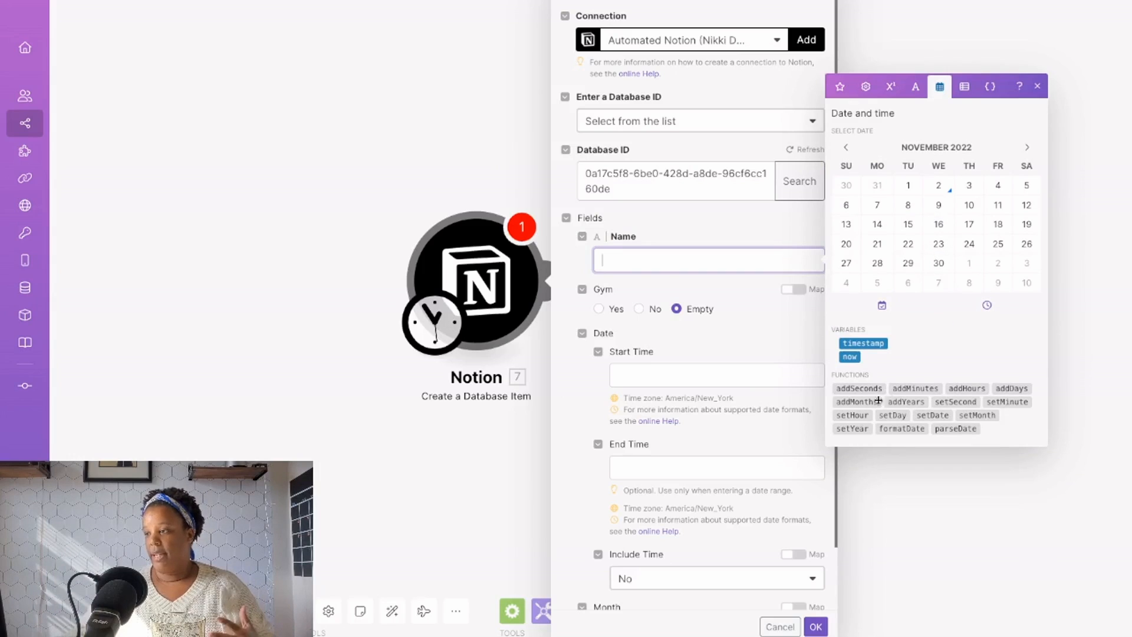
left_click(902, 429)
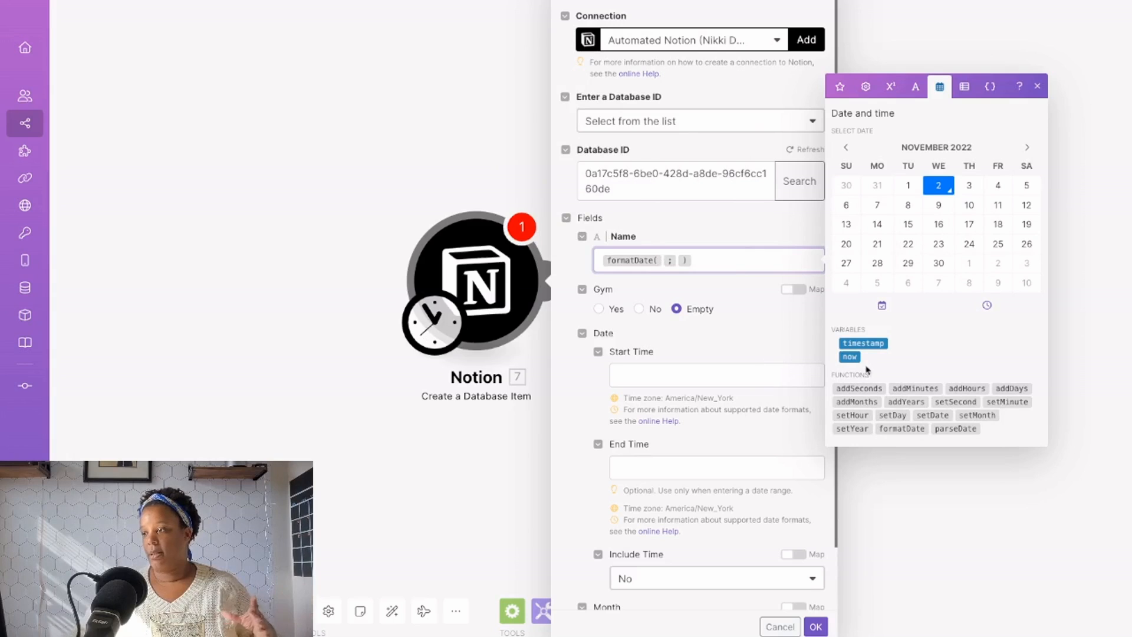
left_click(850, 357)
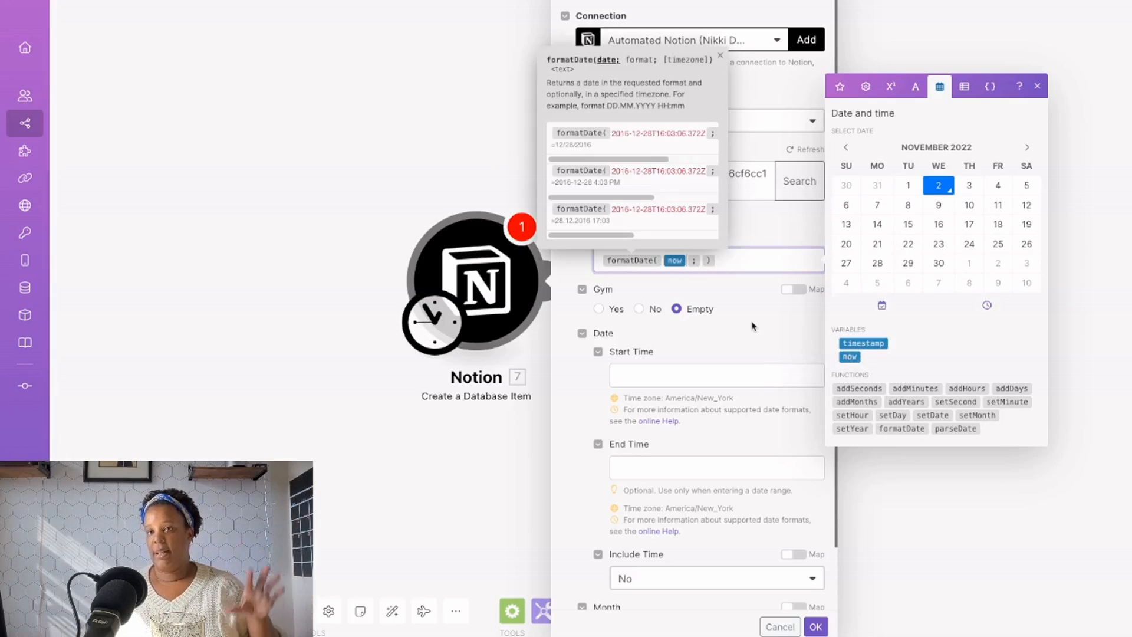
key("Right")
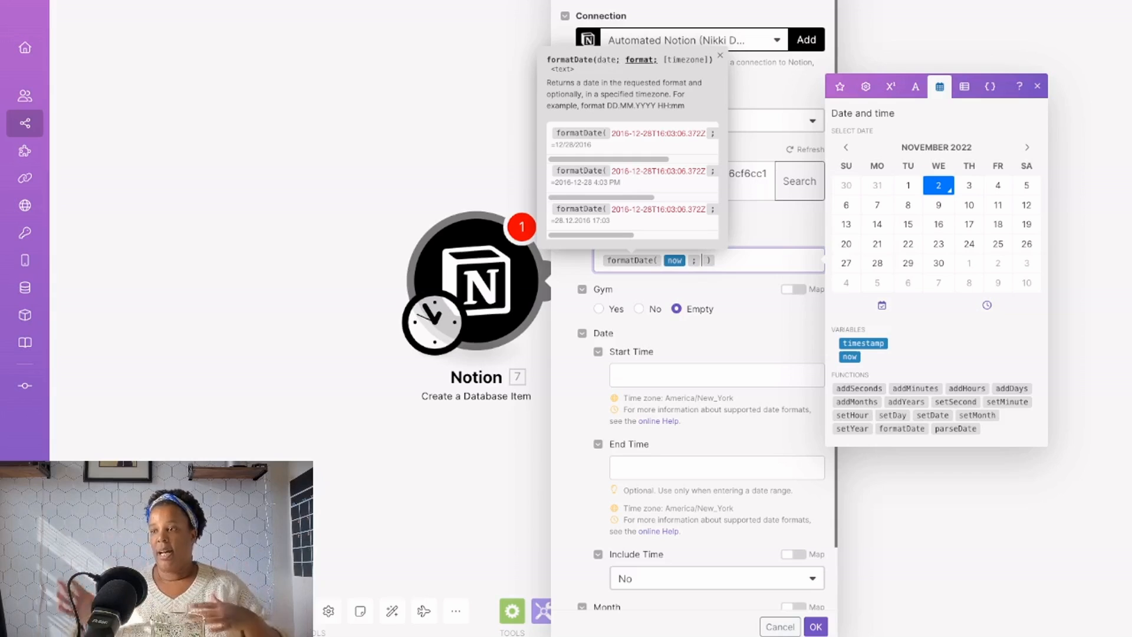
type("MM/DD/YY")
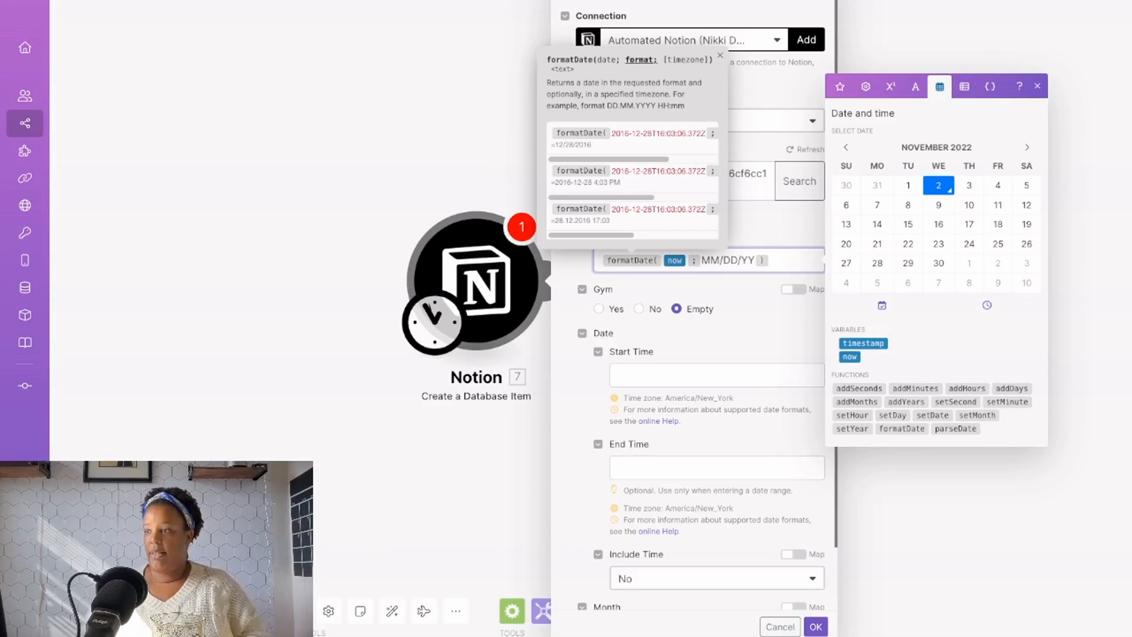
left_click(753, 314)
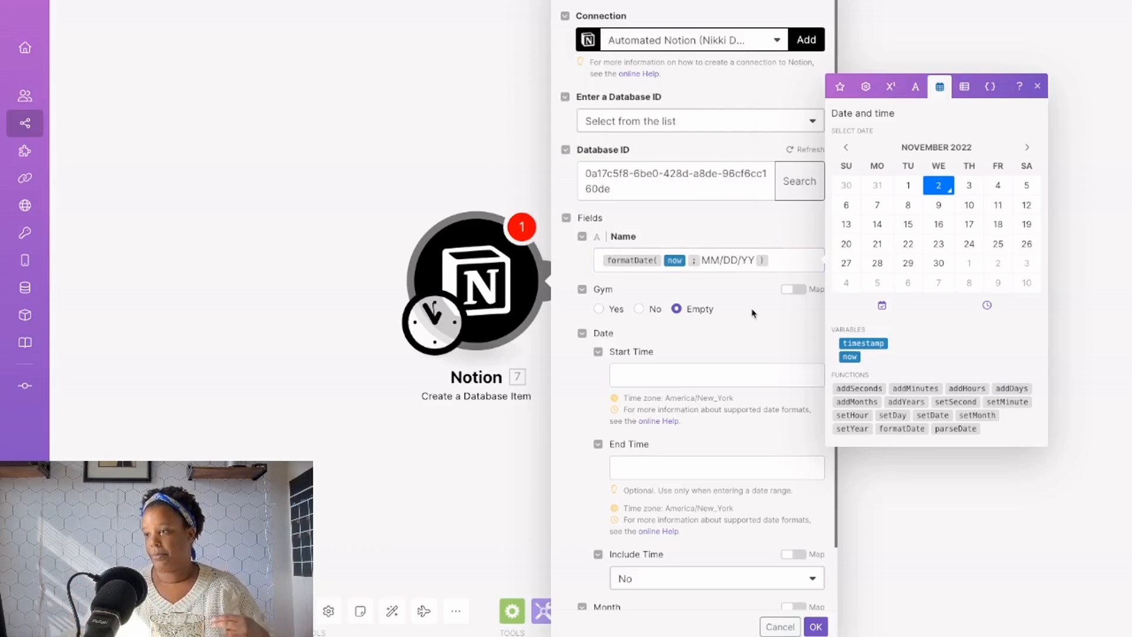
left_click(1037, 86)
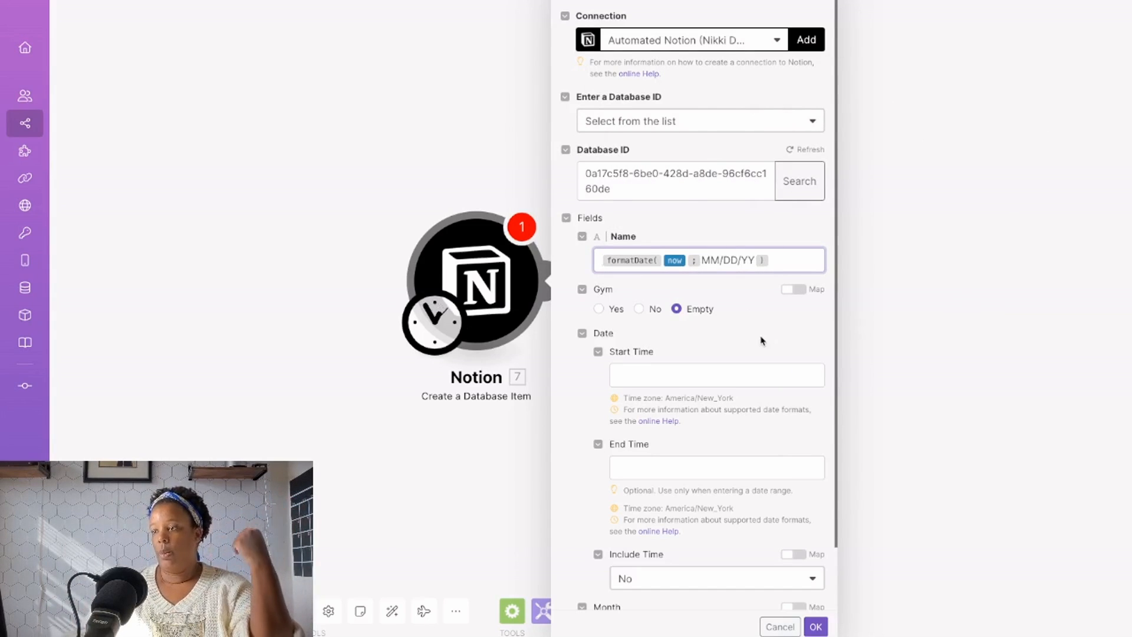
Set the Date property's Start Time to the now variable and save the module settings.
scroll(816, 342, "down", 2)
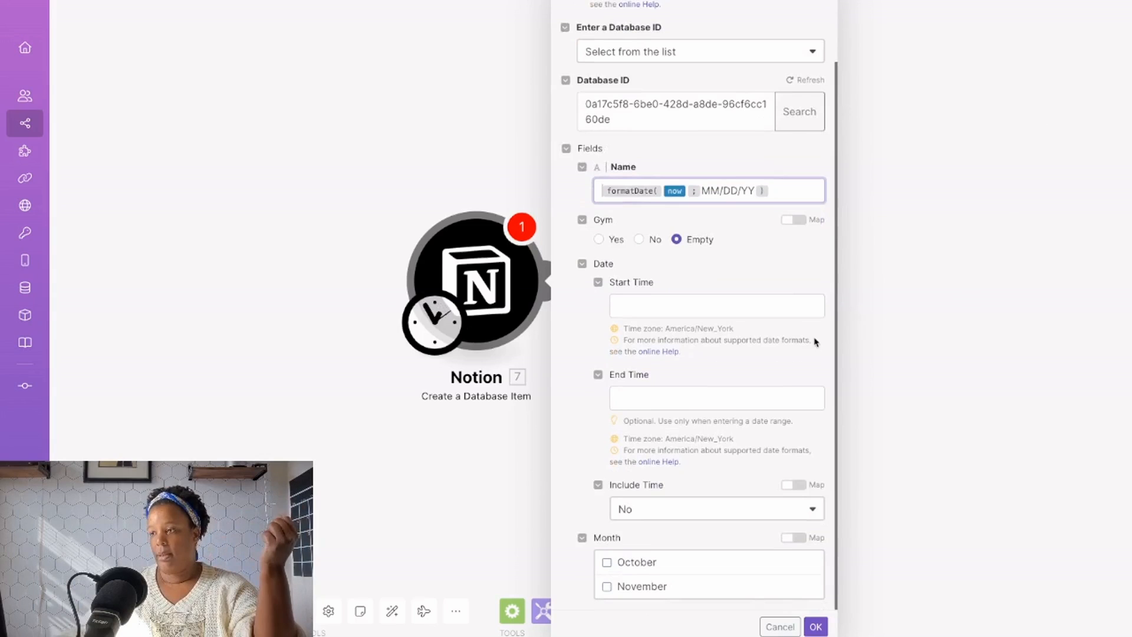
left_click(651, 302)
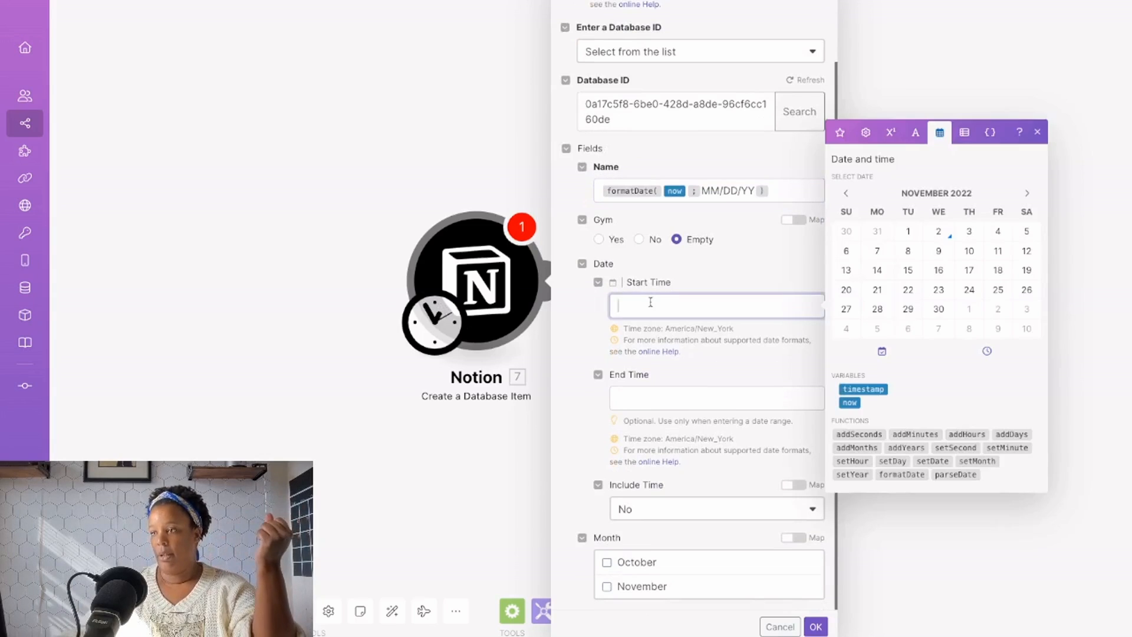
left_click(856, 402)
left_click(584, 440)
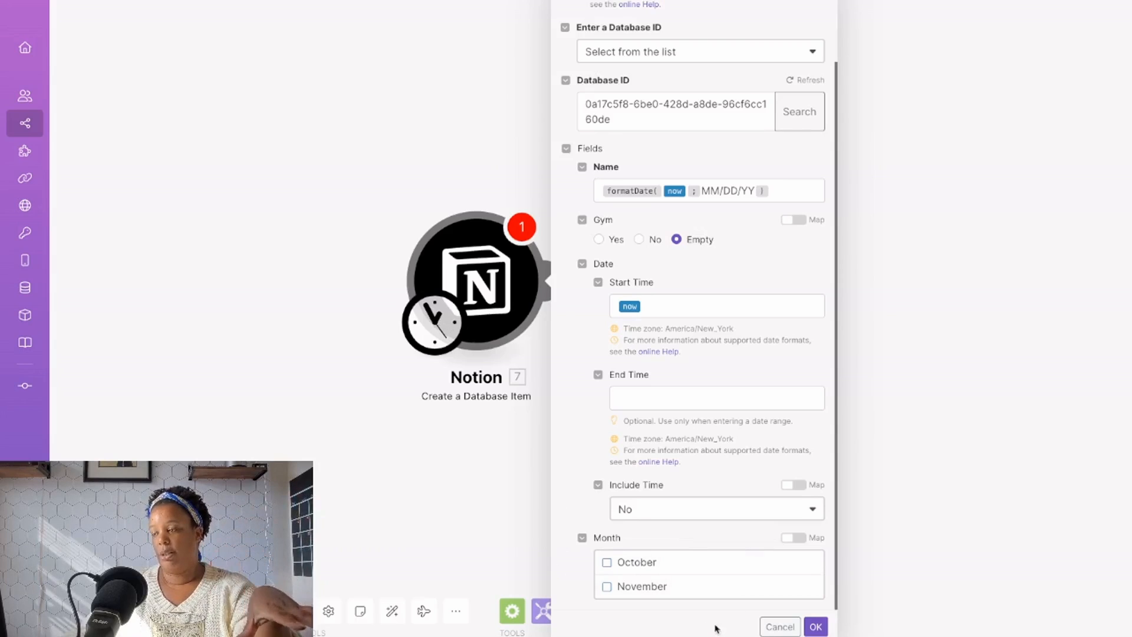
left_click(812, 625)
Run only the Create a Database Item module and check the result on the Notion Habits page.
right_click(490, 287)
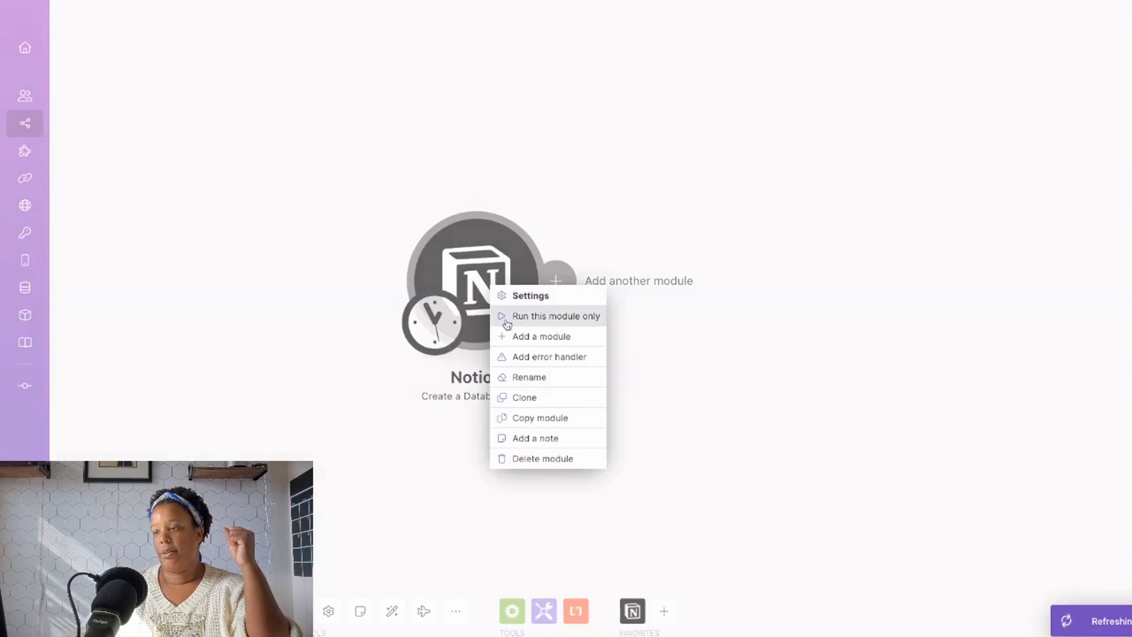
left_click(512, 316)
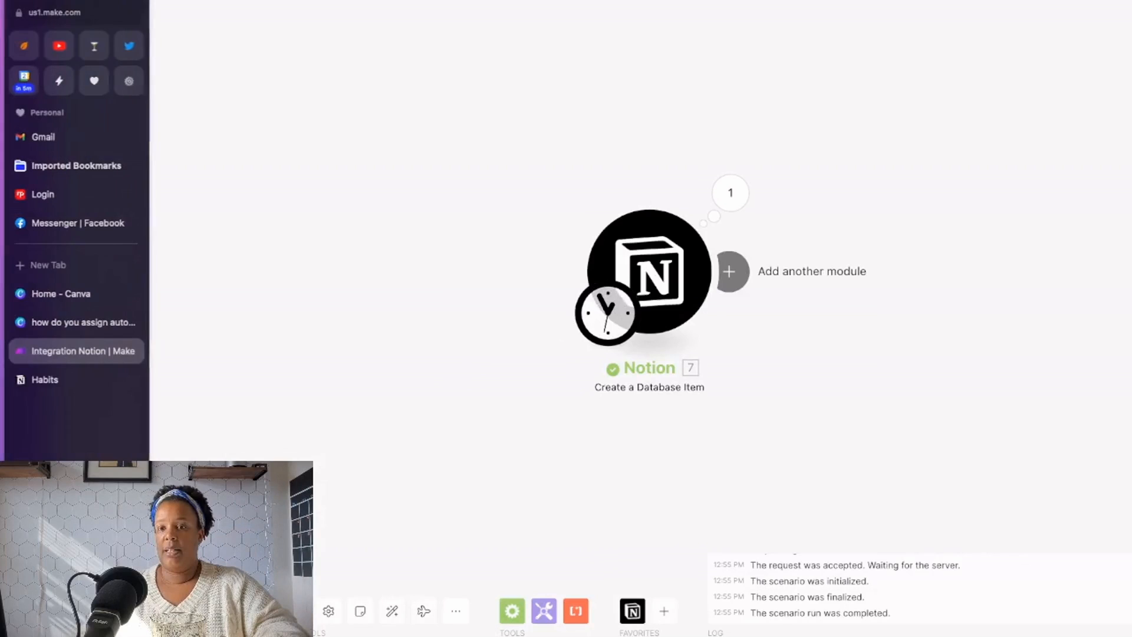
left_click(52, 378)
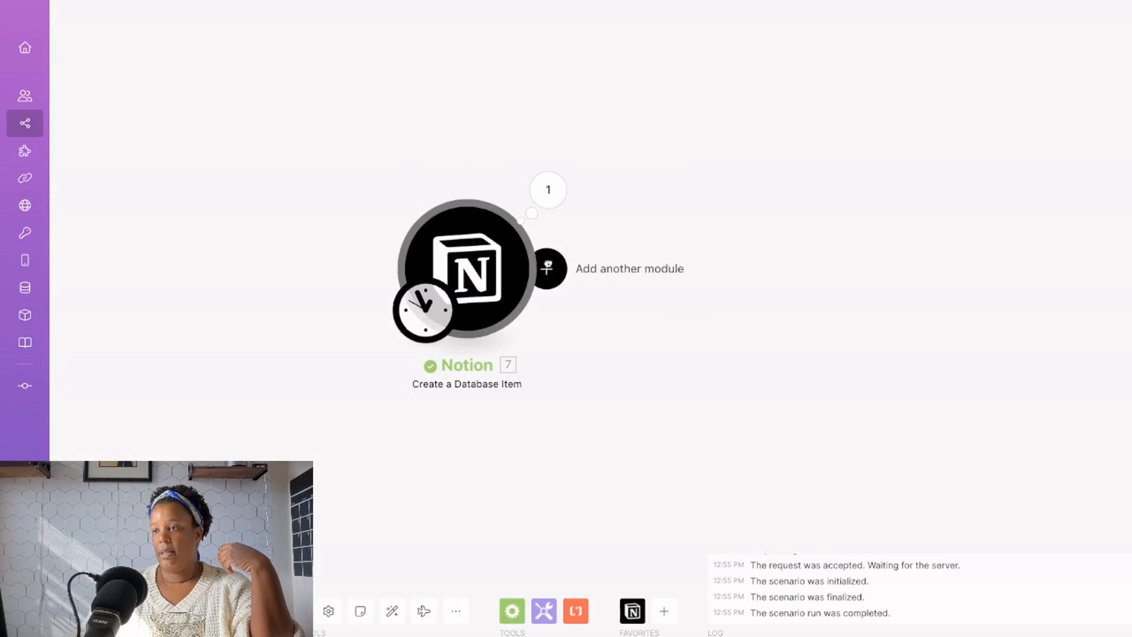
Add a Notion Search Objects module for database items and choose its database by searching for "month".
left_click(546, 266)
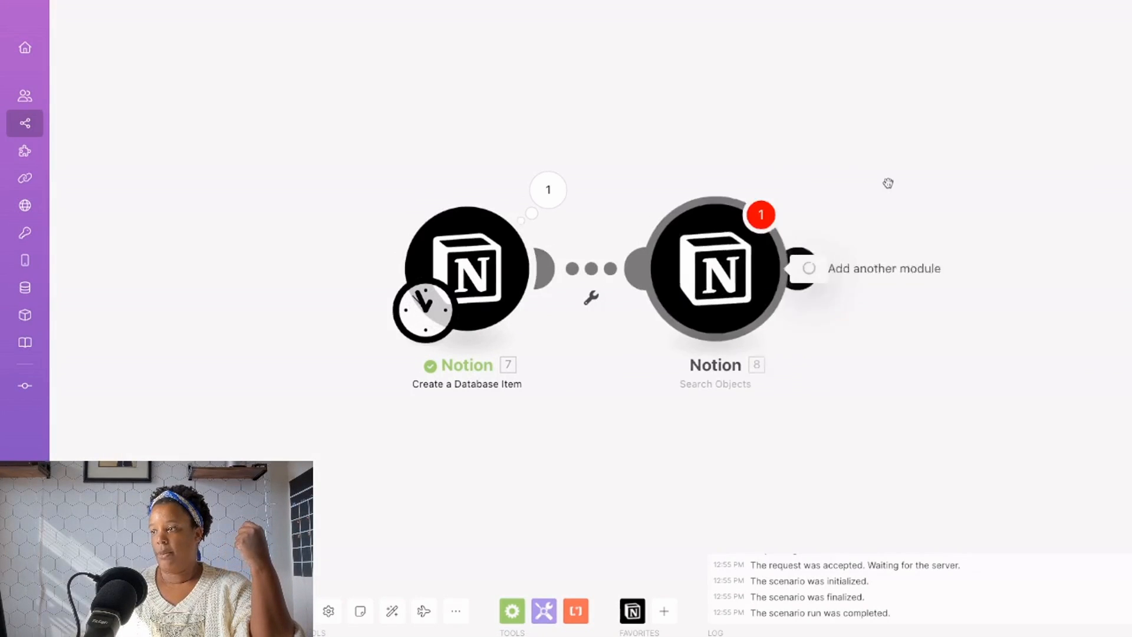
left_click(704, 289)
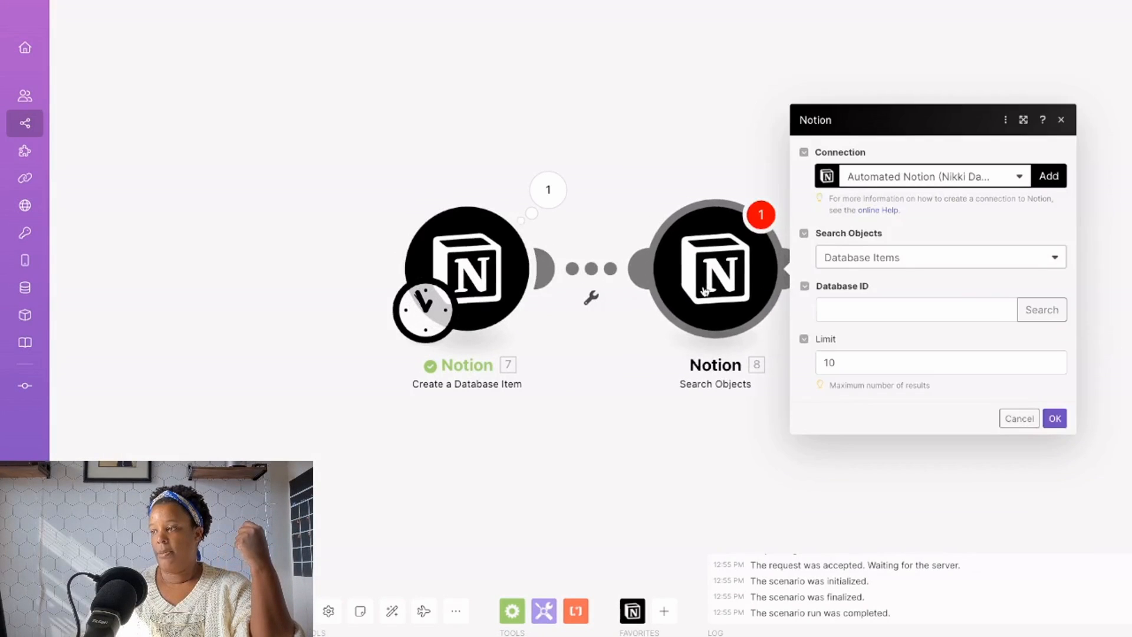
left_click(1041, 310)
type("month")
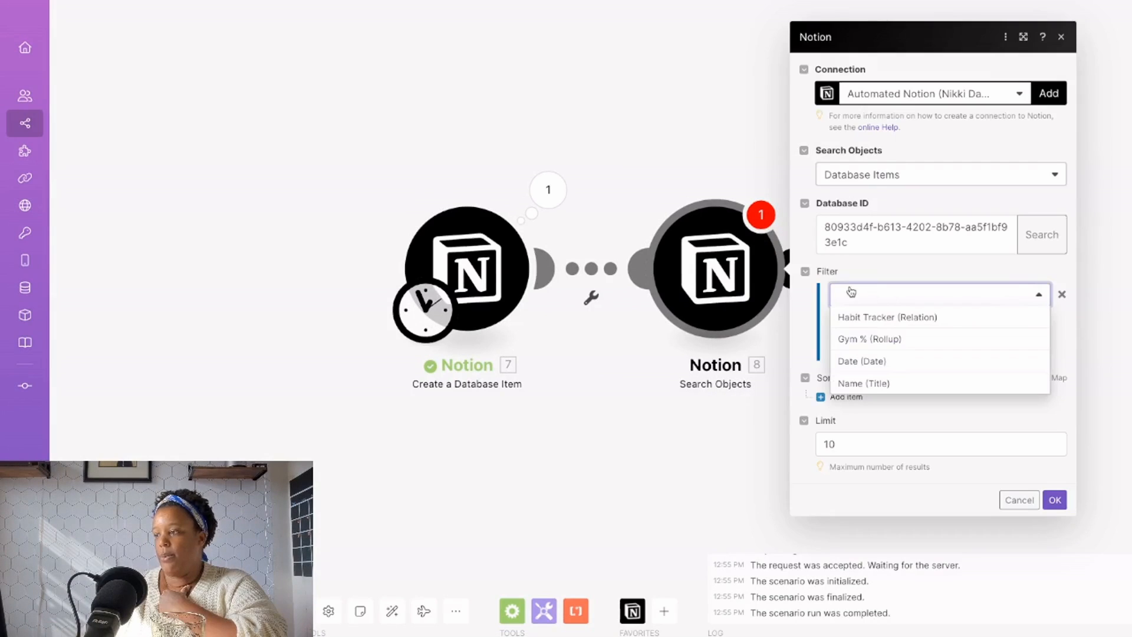
Filter the searched database items by Name (Title) with Text: Equals set to formatDate(now; MMMM).
left_click(909, 384)
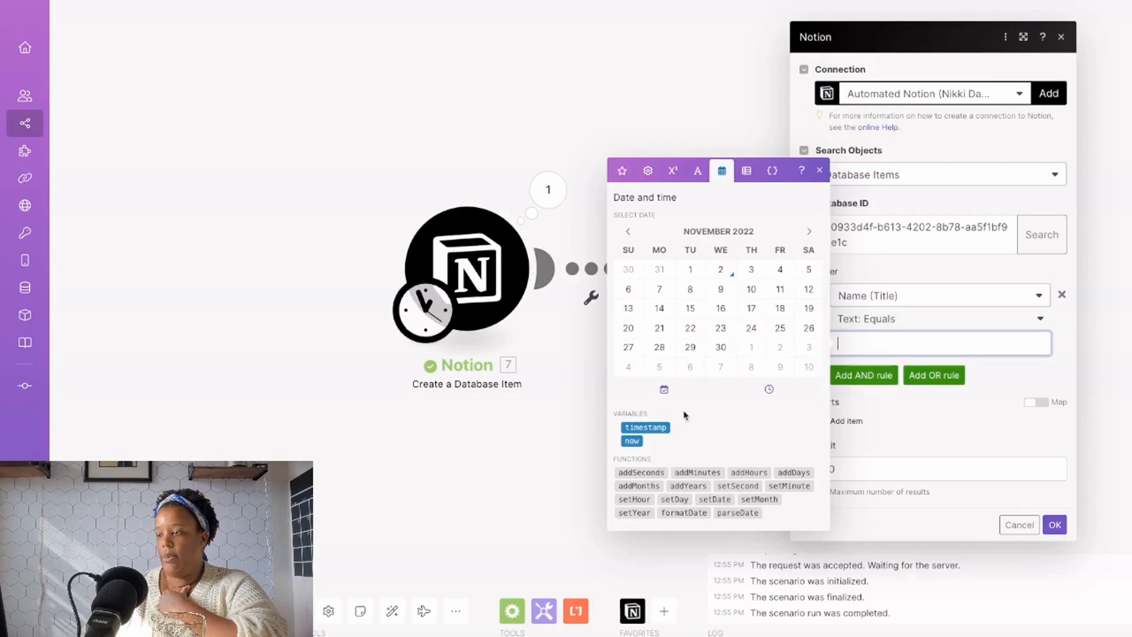
left_click(675, 513)
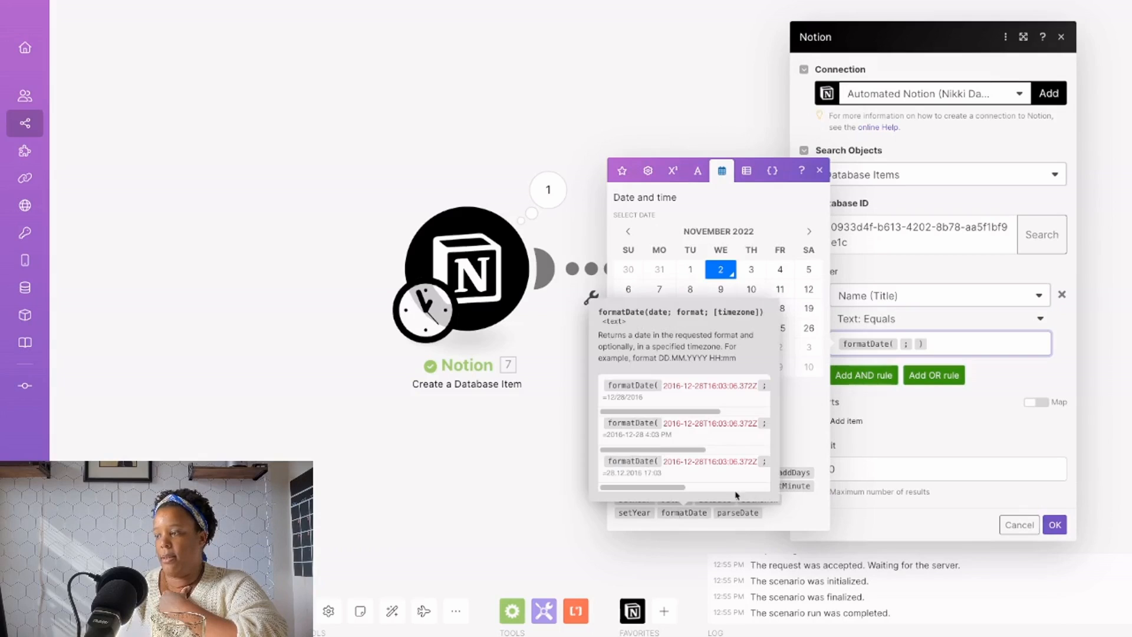
key("Left")
key("Left")
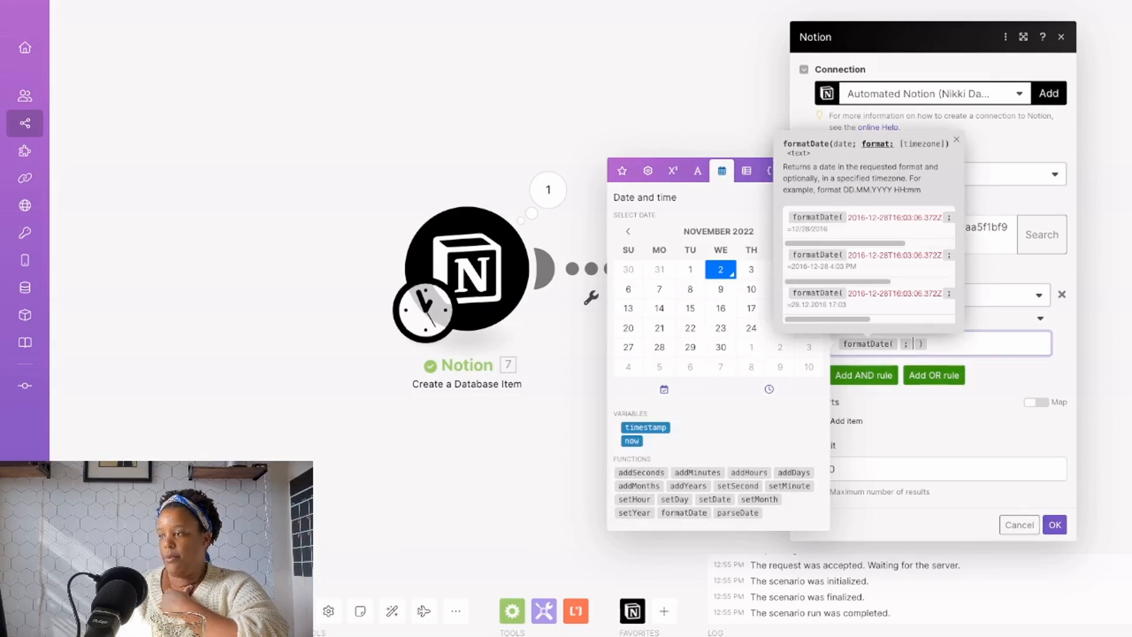
left_click(632, 440)
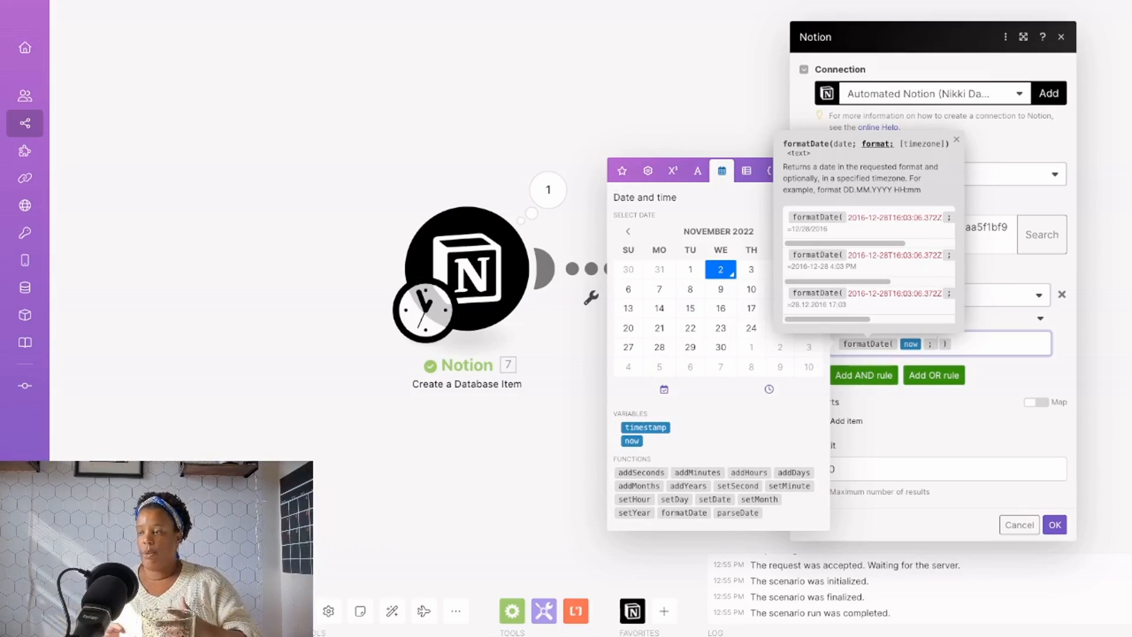
type("MMMM")
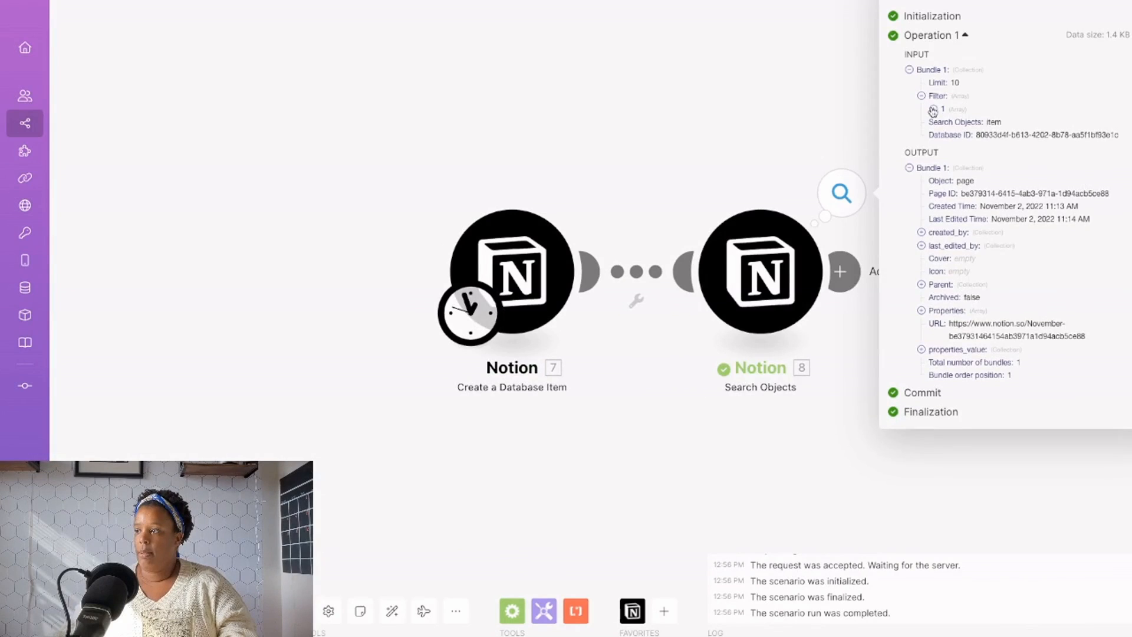
Examine the Search Objects run details, including the input filter values and the Name plain_text under properties_value in the output.
left_click(933, 108)
left_click(945, 122)
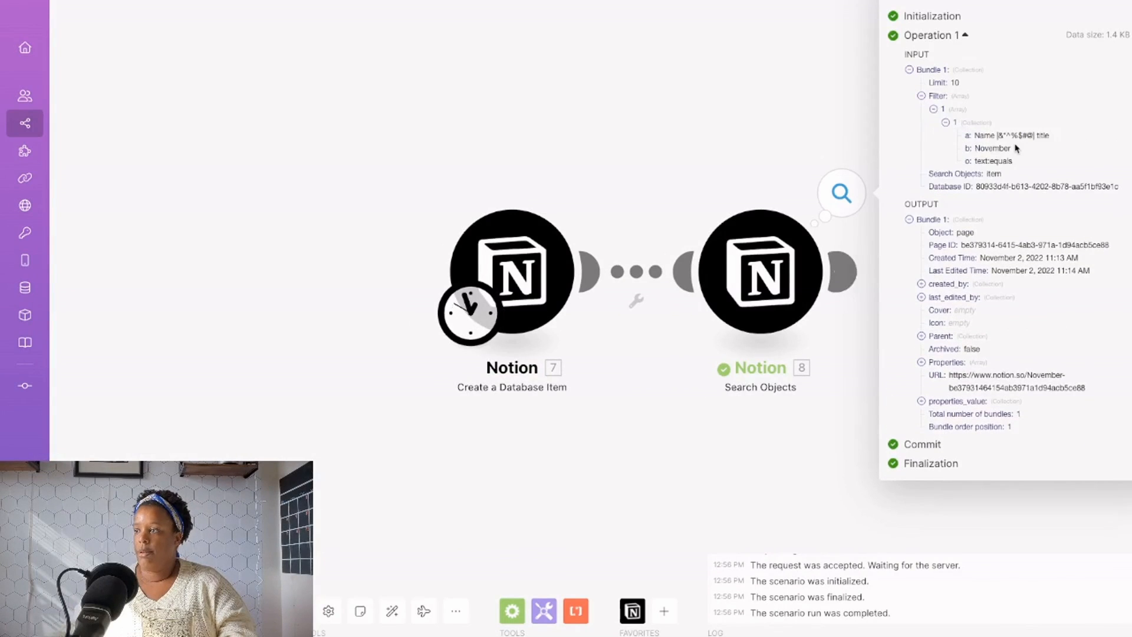
left_click(472, 126)
mouse_move(6, 318)
left_click(842, 193)
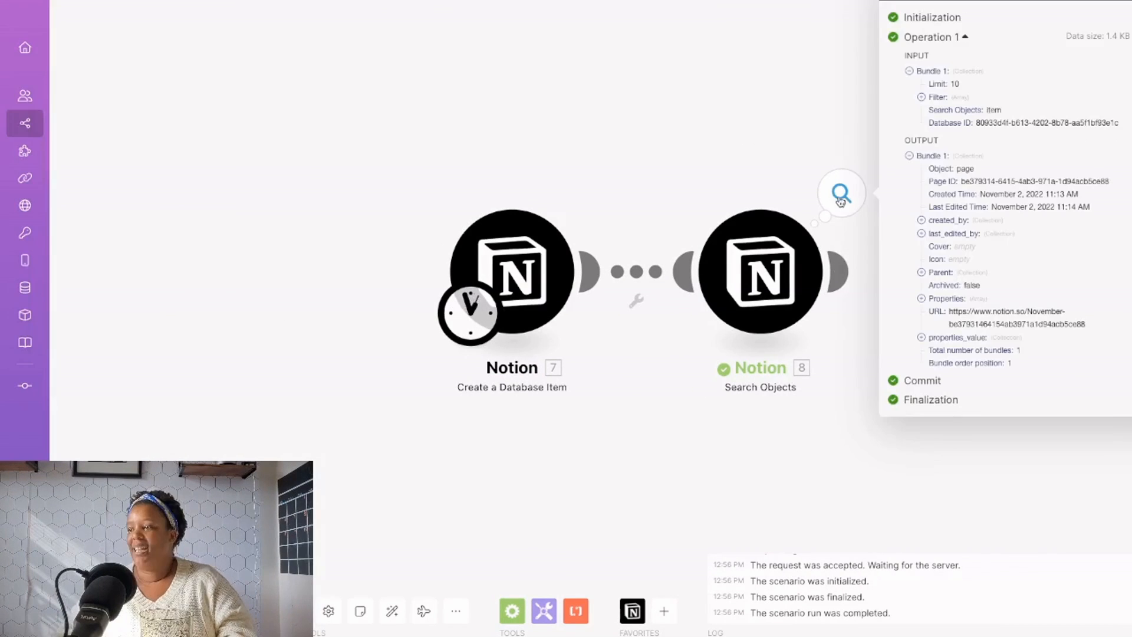
left_click(920, 338)
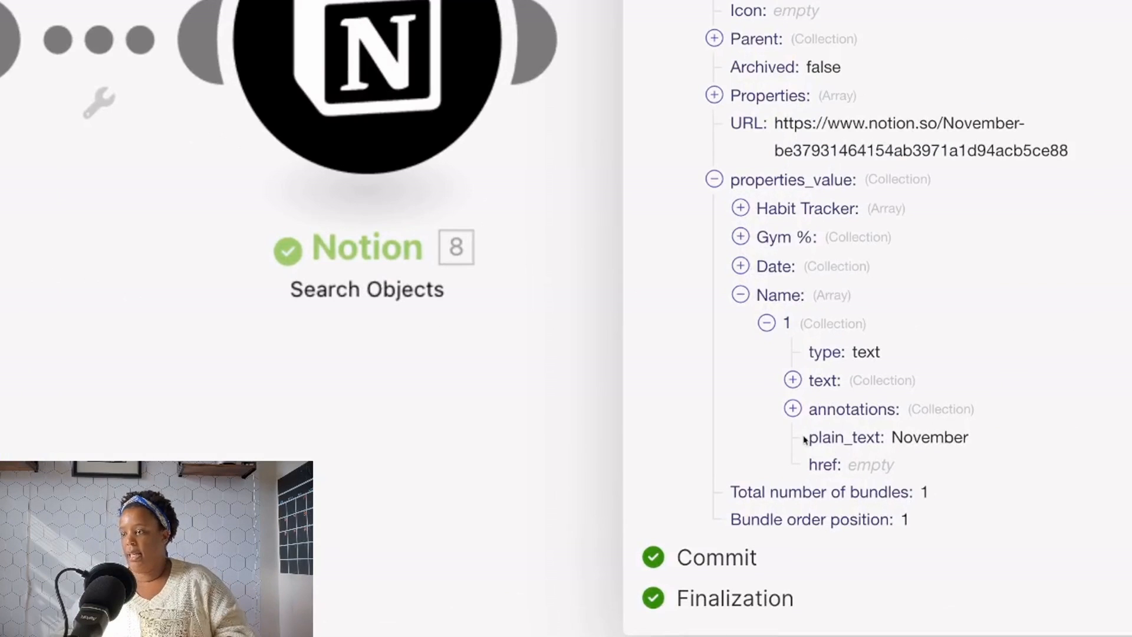
left_click_drag(805, 439, 991, 448)
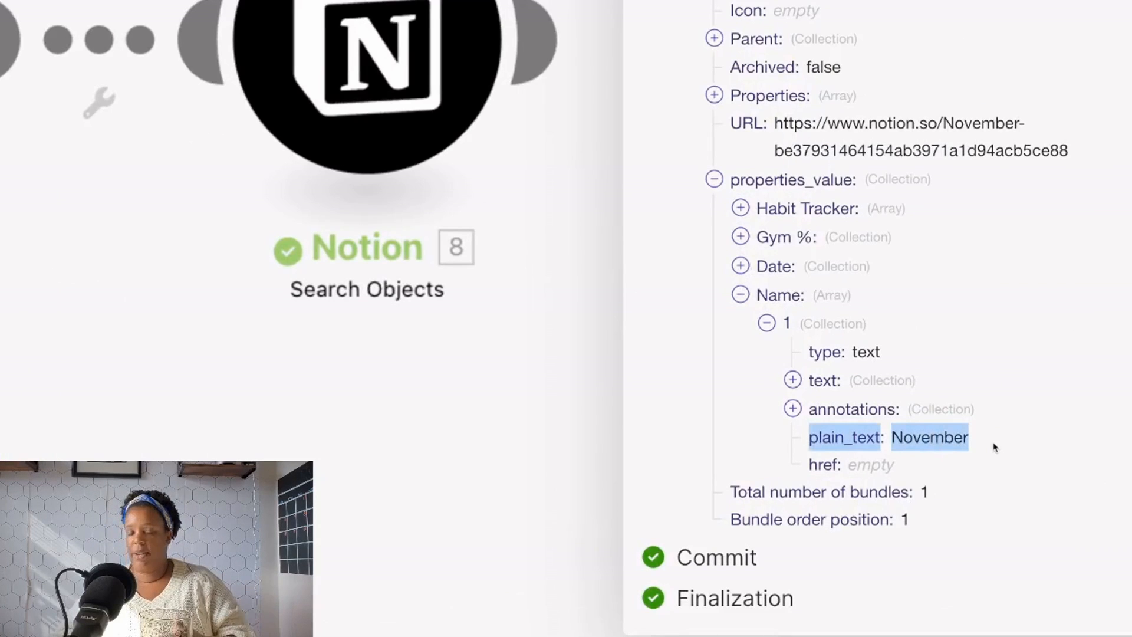
Add a Notion Update a Database Item module after Search Objects and choose its database by searching for "habit".
left_click_drag(682, 467, 470, 490)
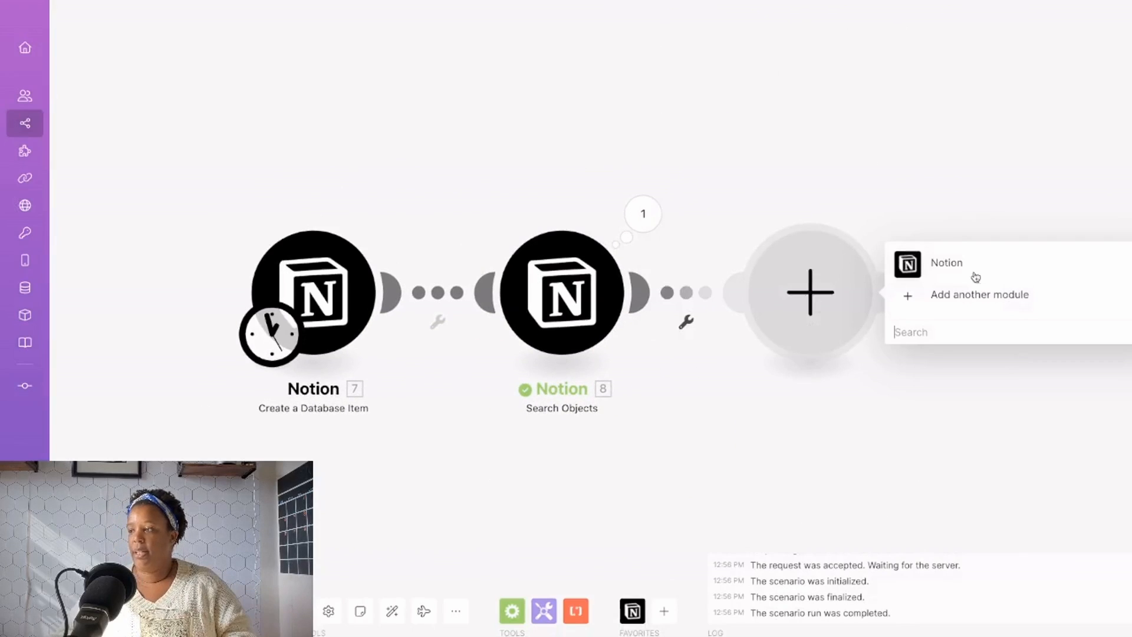
left_click(967, 268)
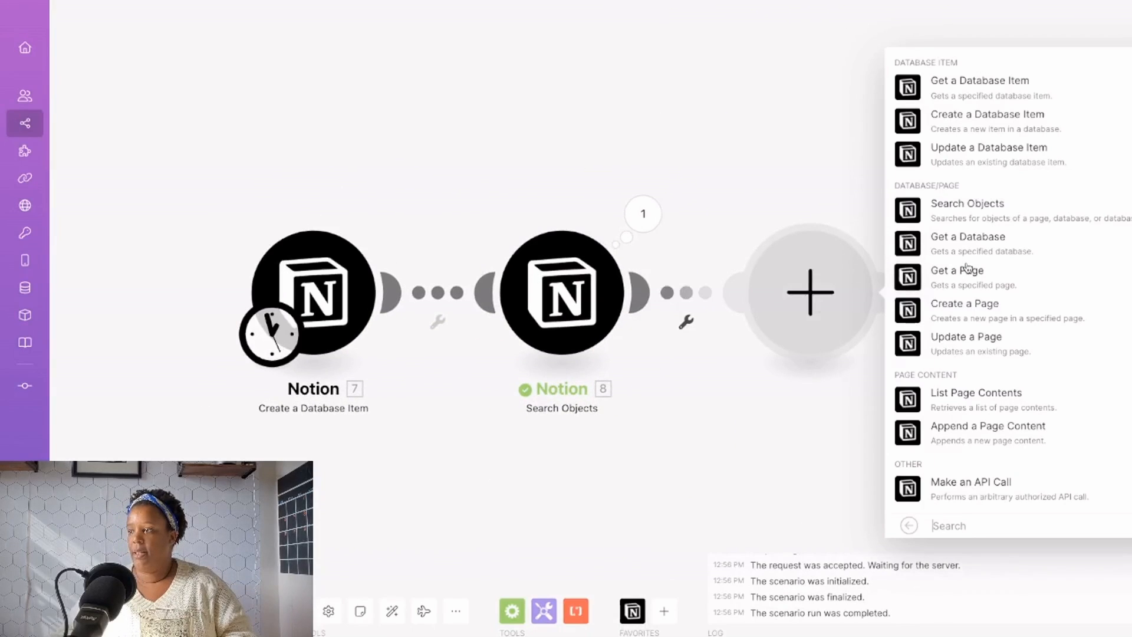
left_click(972, 162)
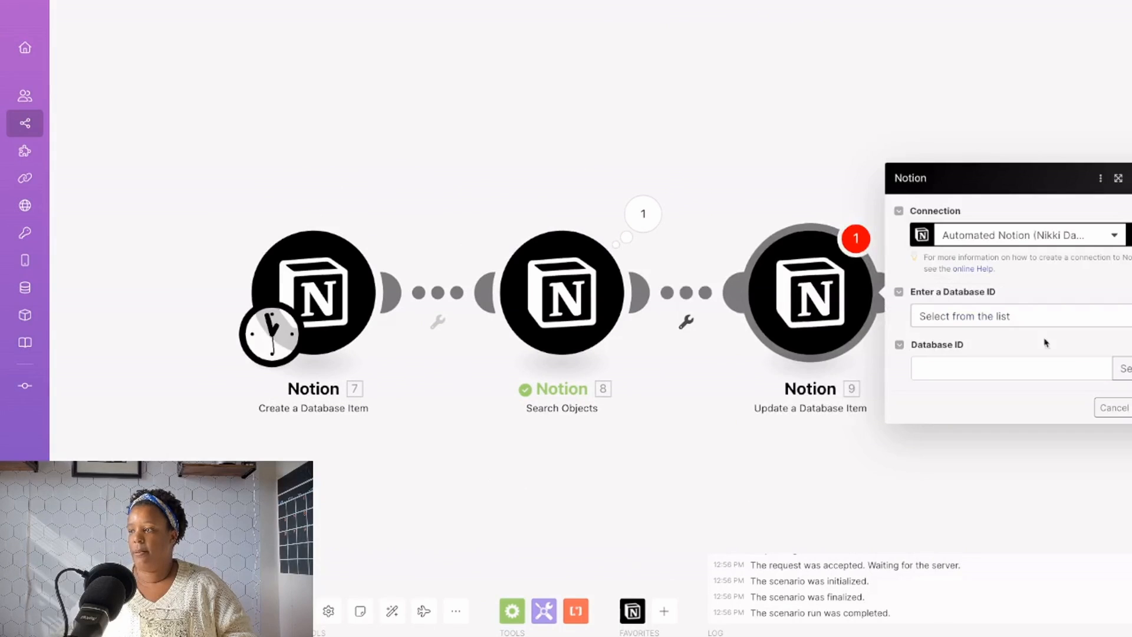
left_click(1123, 368)
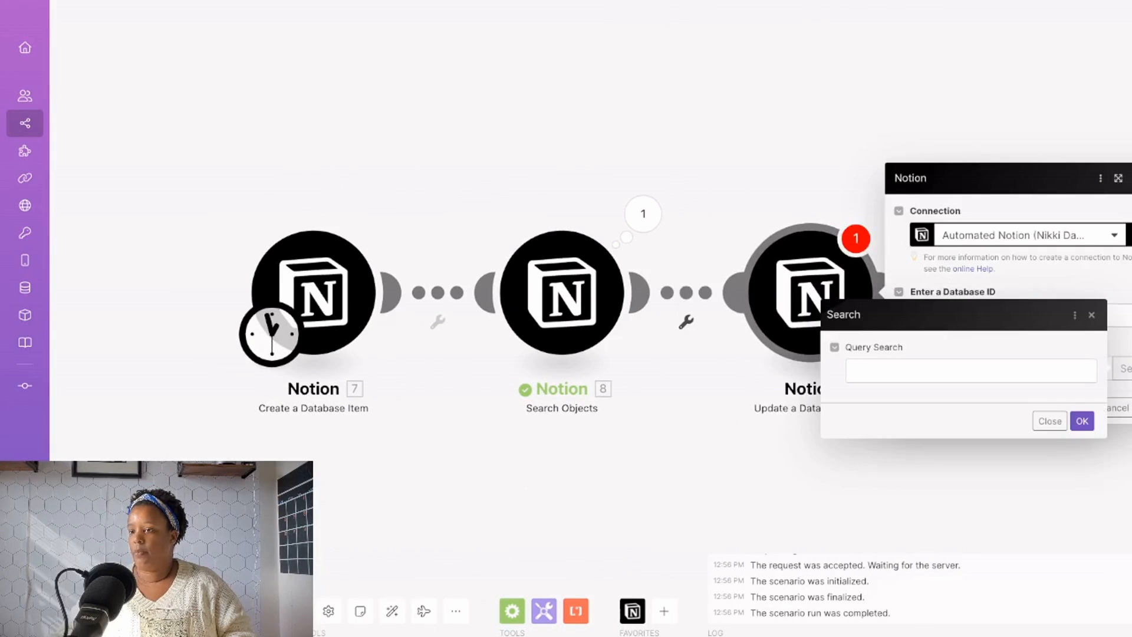
left_click(902, 364)
type("habit")
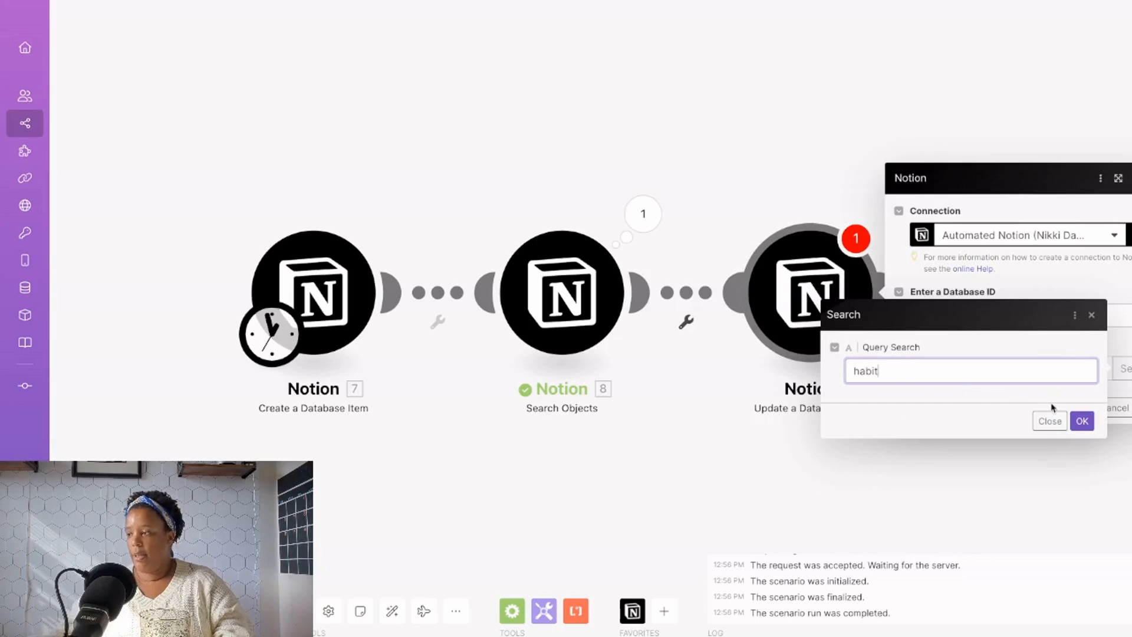
left_click(1081, 421)
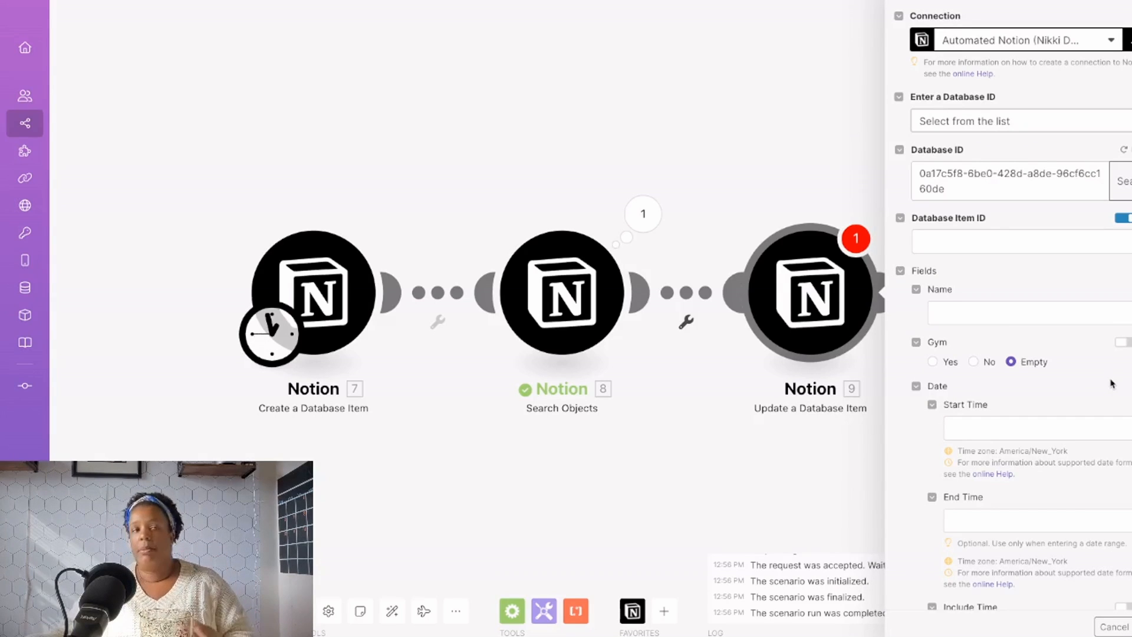
Set the Database Item ID to the Database Item ID output by the Create a Database Item module.
left_click(955, 242)
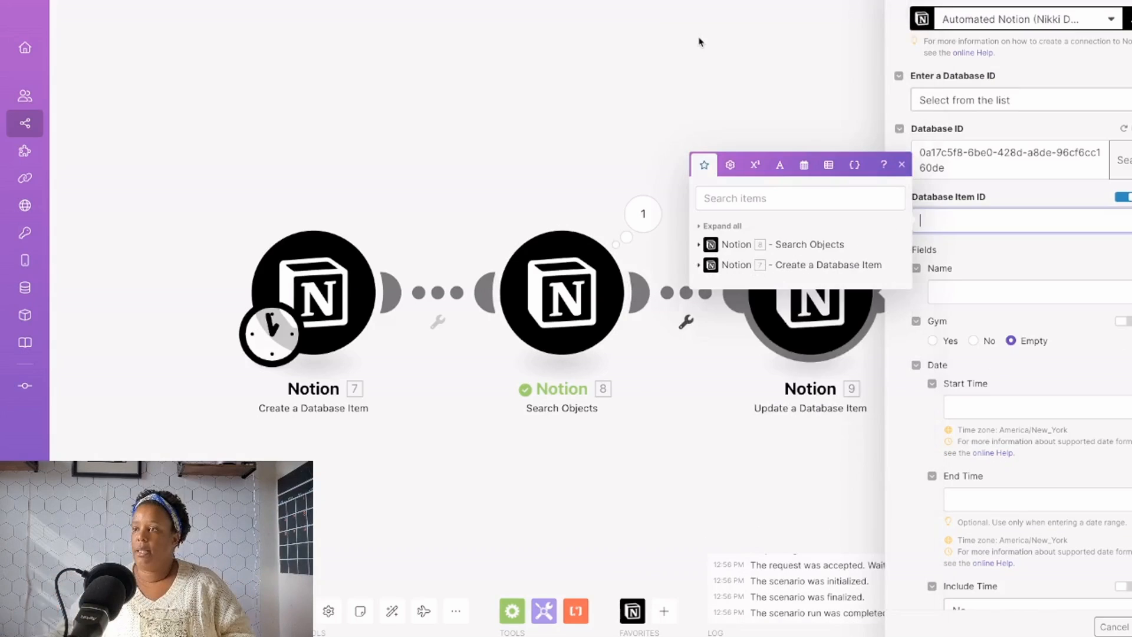
left_click(699, 266)
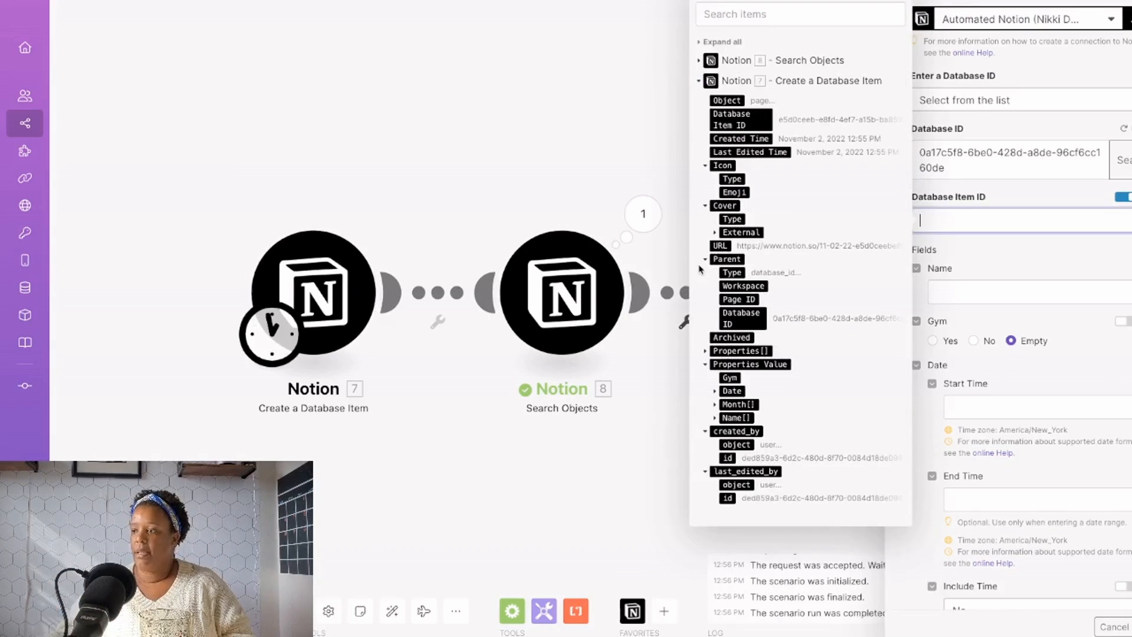
left_click(745, 121)
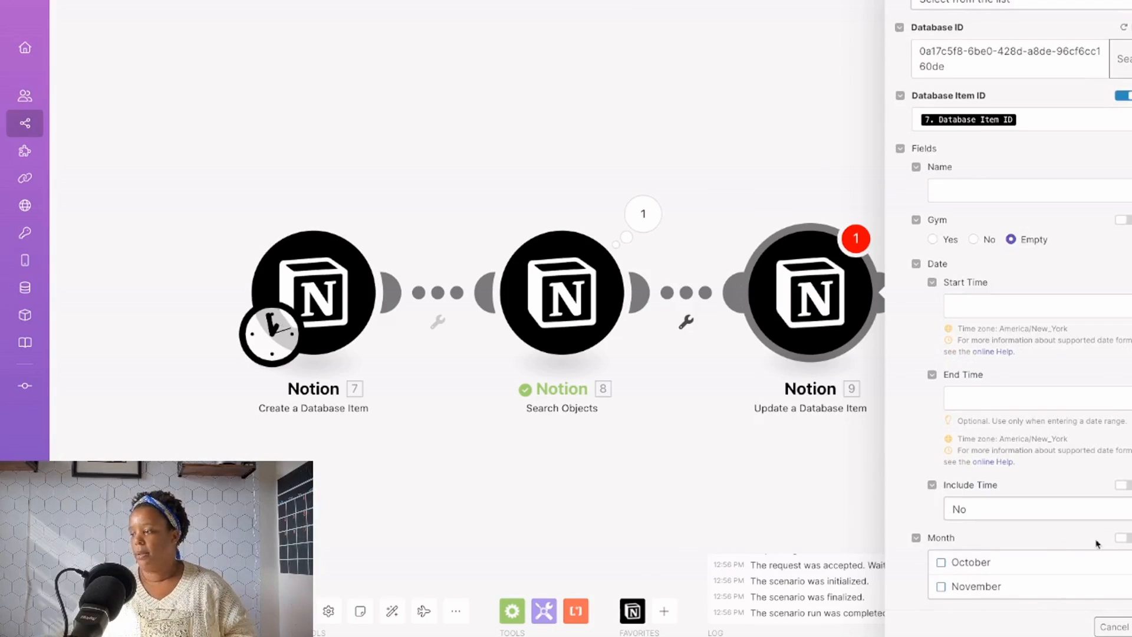
Collapse the Name, Gym and Date fields, map Month to the page found by Search Objects, and save the update module.
left_click(915, 166)
left_click(915, 220)
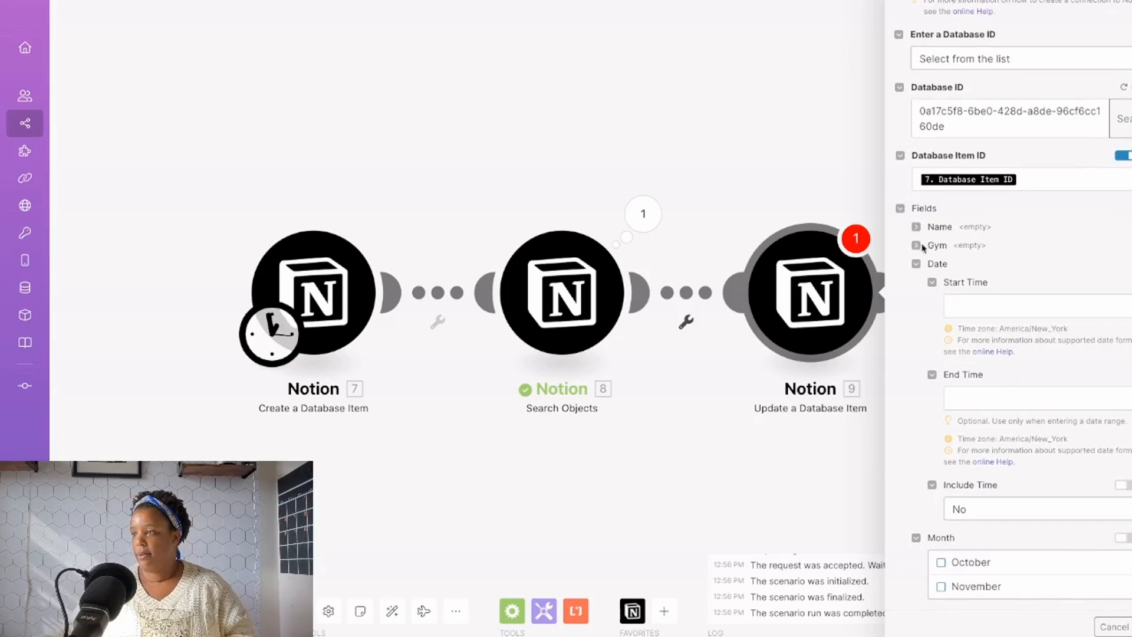
left_click(917, 264)
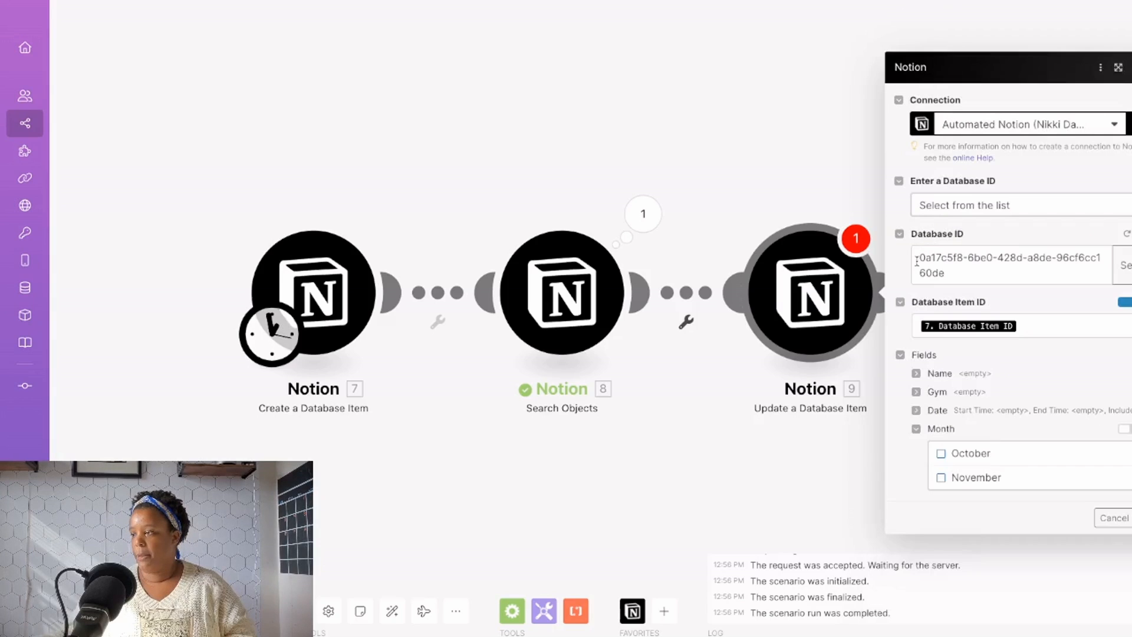
left_click(1124, 430)
left_click(1055, 452)
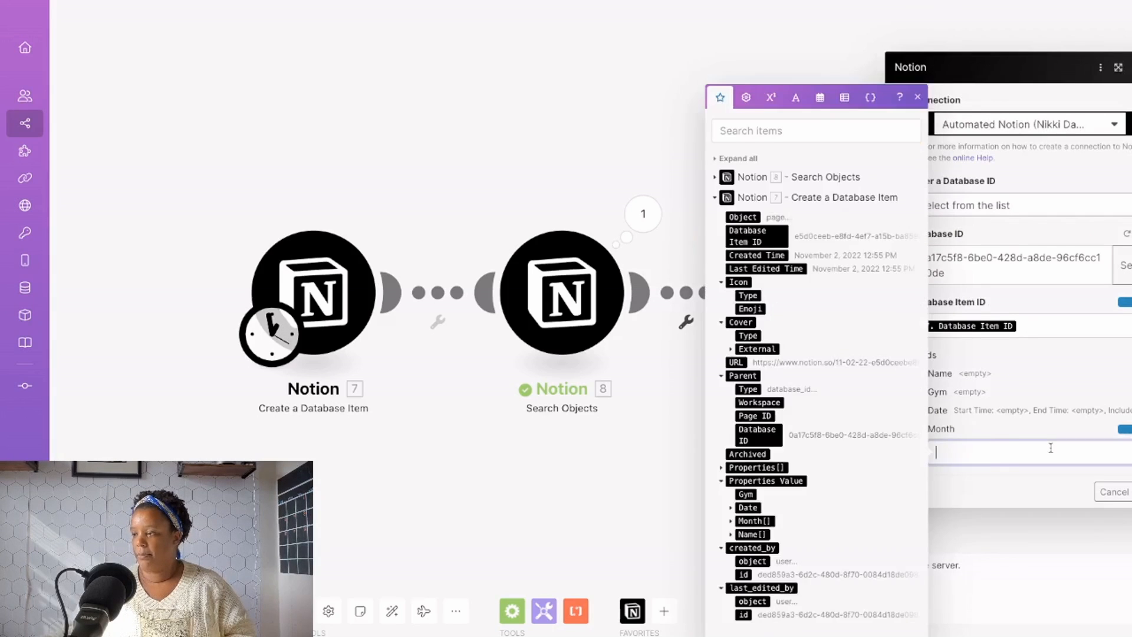
left_click(755, 394)
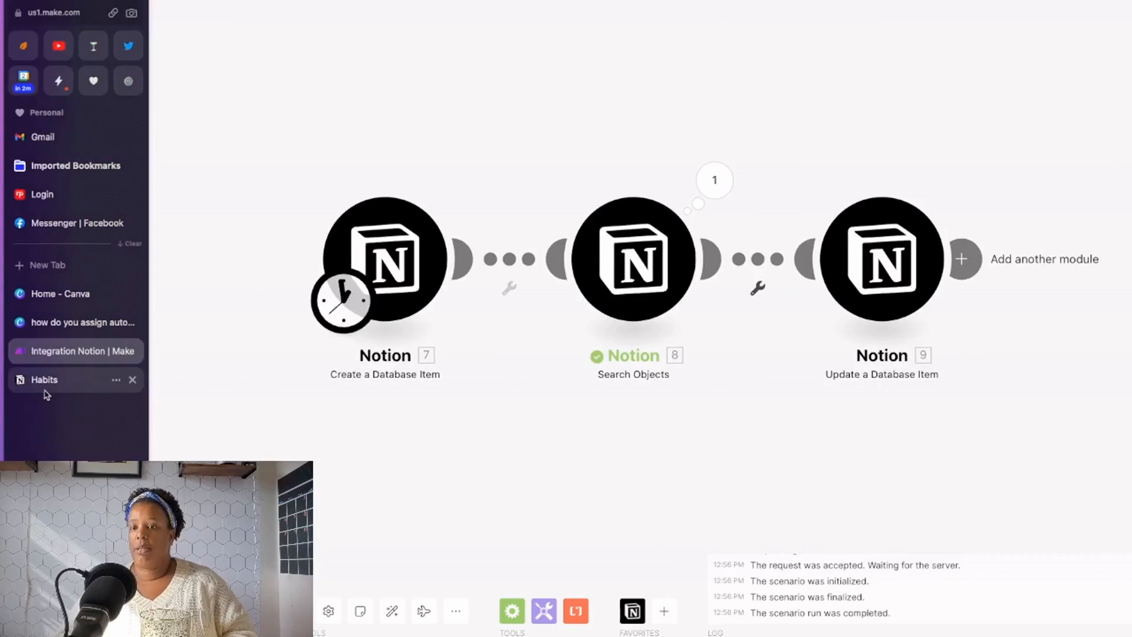
Switch to the Notion Habits page and delete the 11/02/22 item from the Habit Tracker table.
left_click(43, 382)
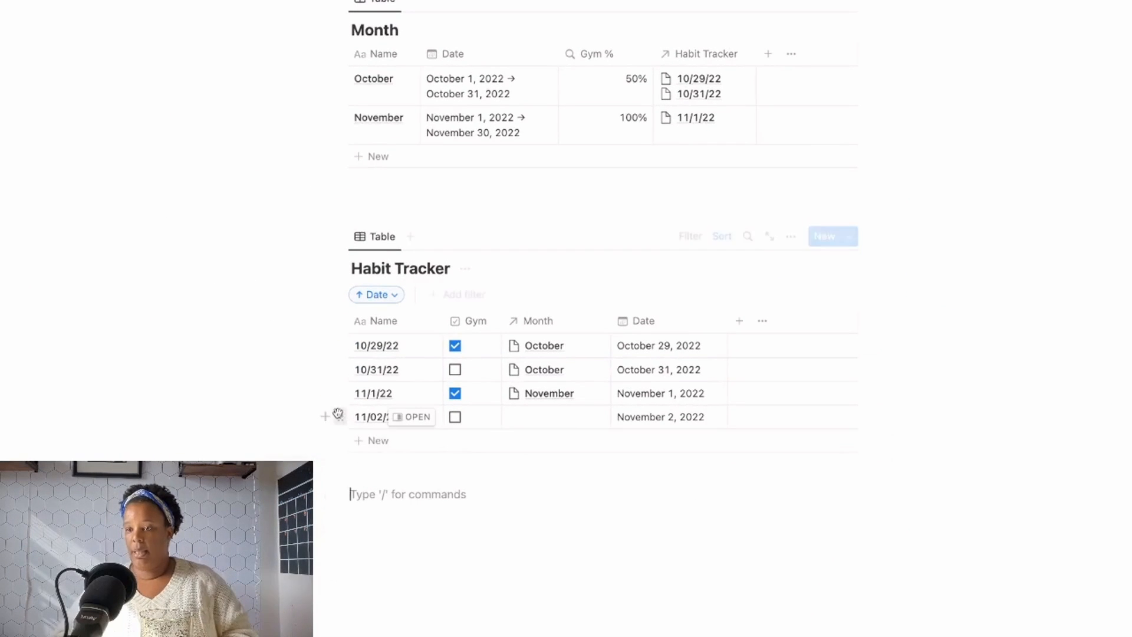
left_click(339, 417)
left_click(235, 362)
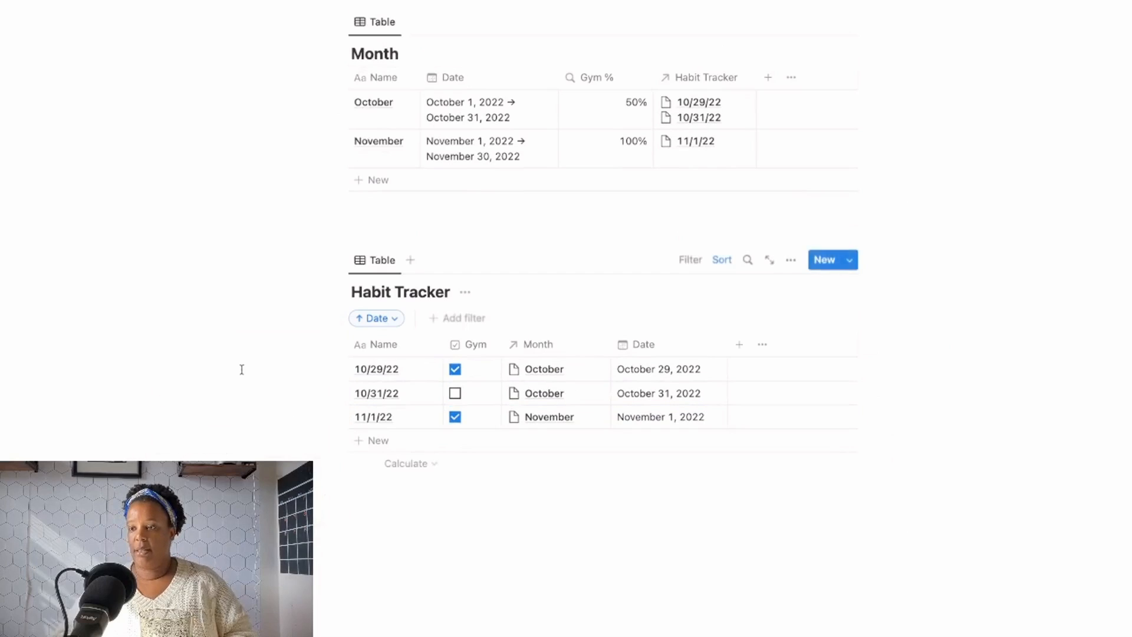
Return to the Make scenario and open it in split view beside the Notion Habits page.
mouse_move(3, 330)
left_click(53, 350)
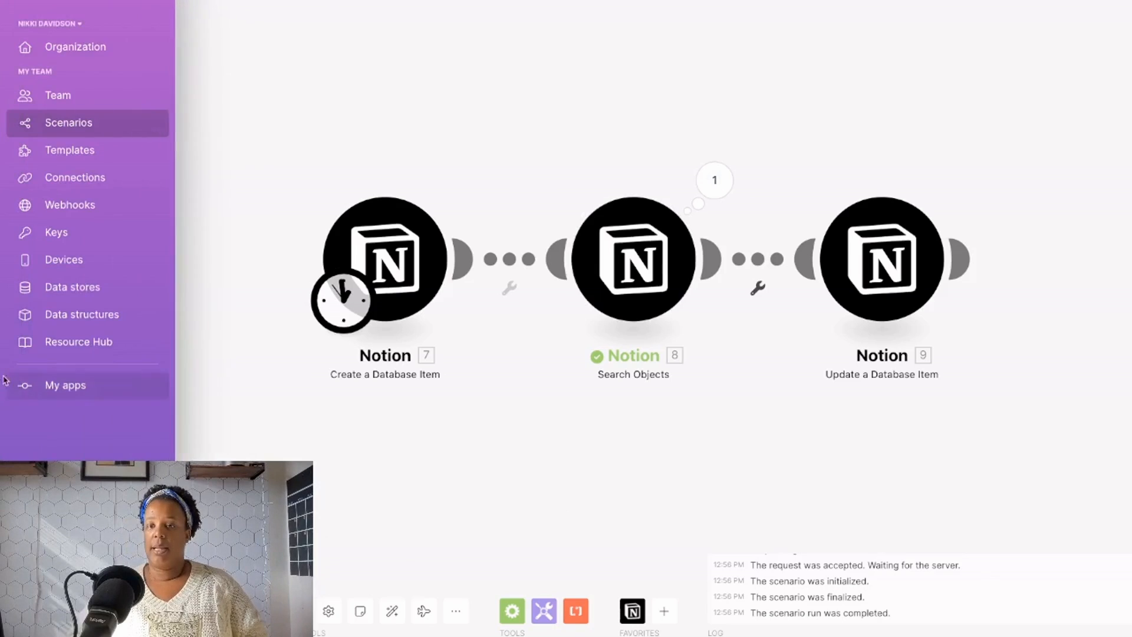
mouse_move(2, 382)
left_click(116, 352)
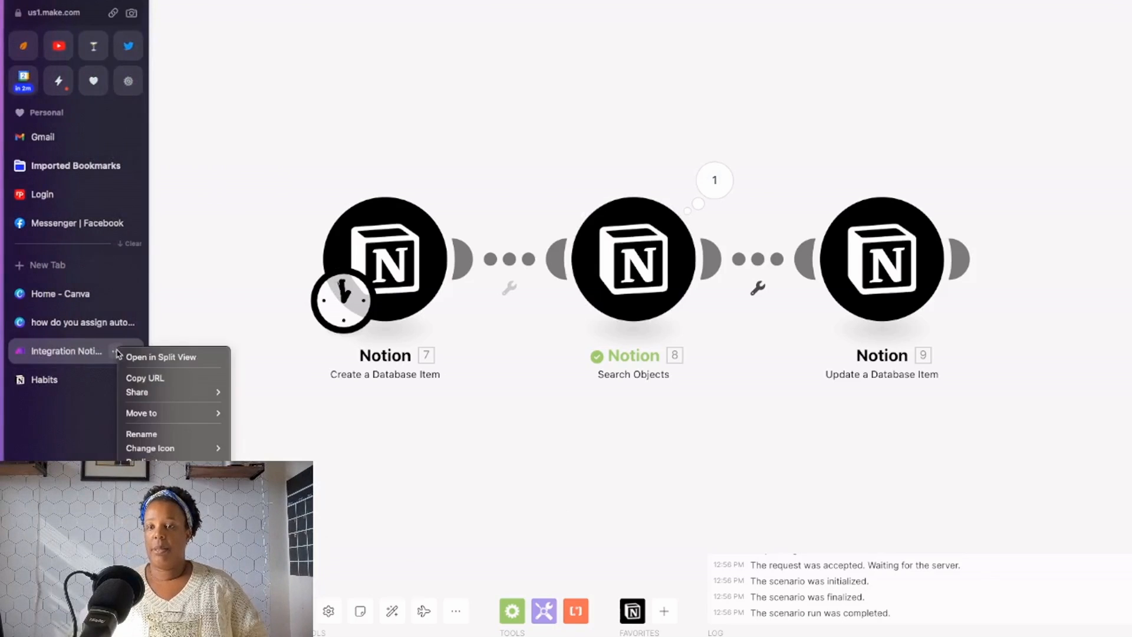
left_click(131, 357)
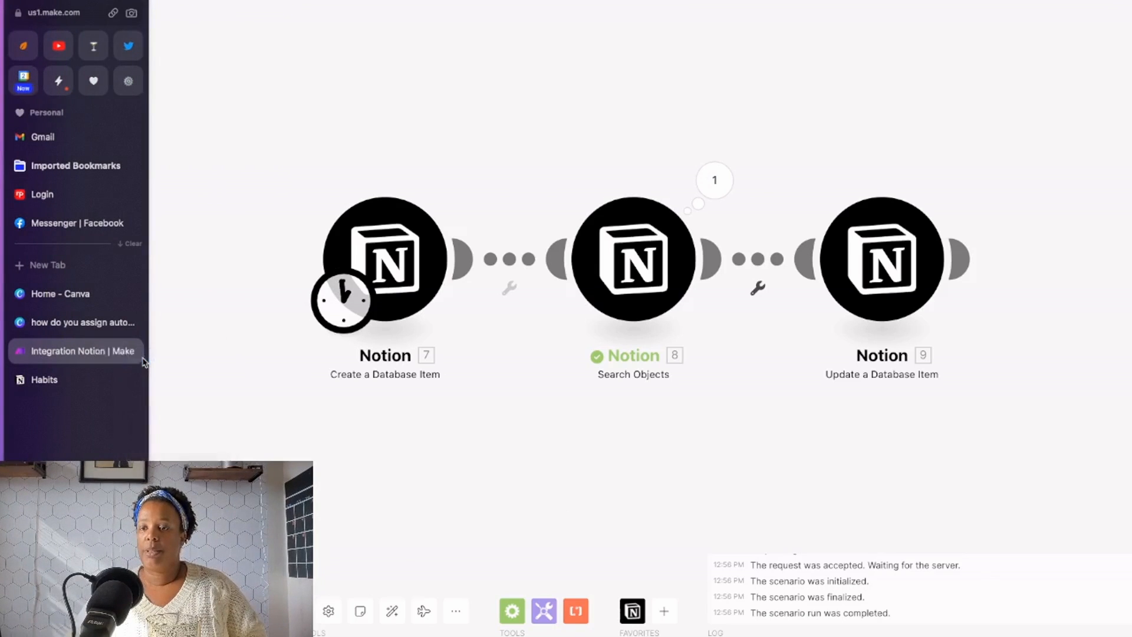
key("Return")
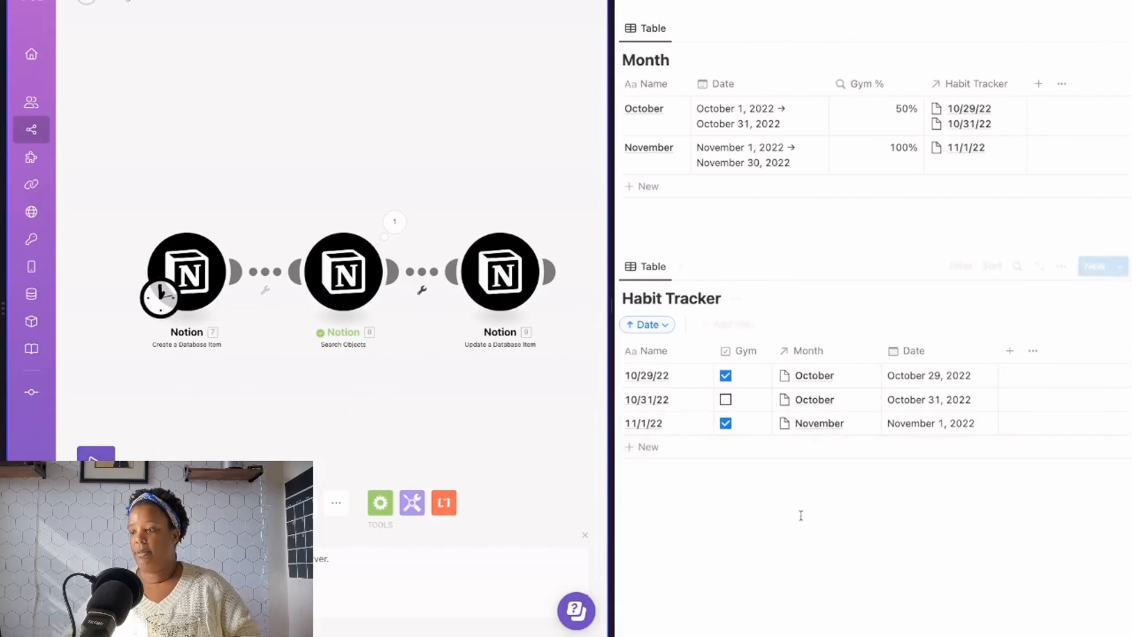
left_click(752, 507)
right_click(846, 493)
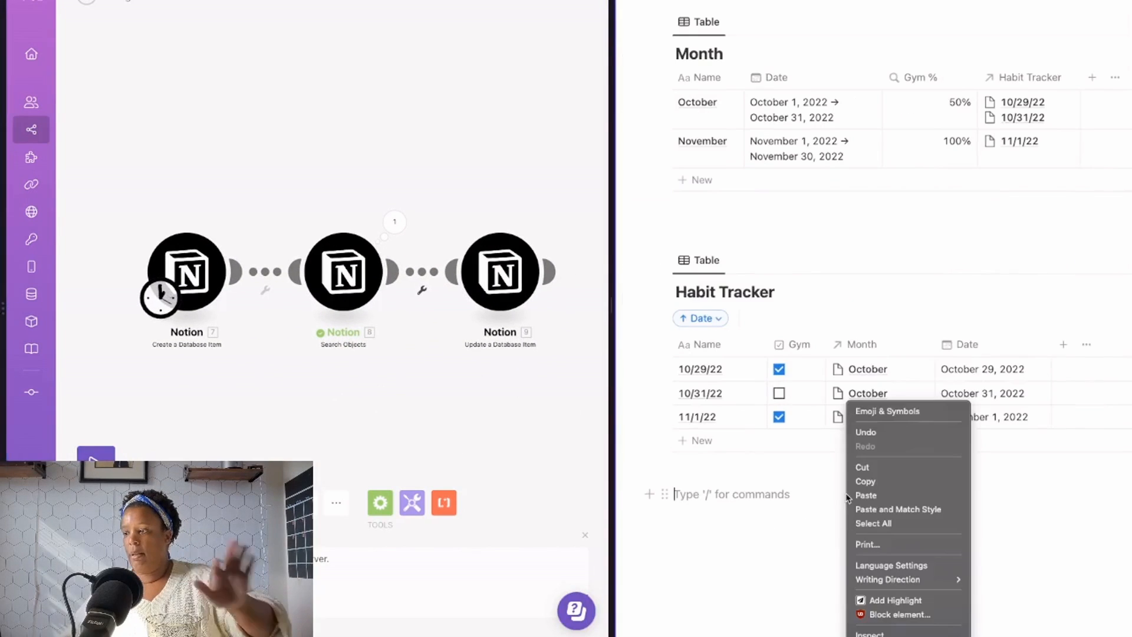
left_click(791, 538)
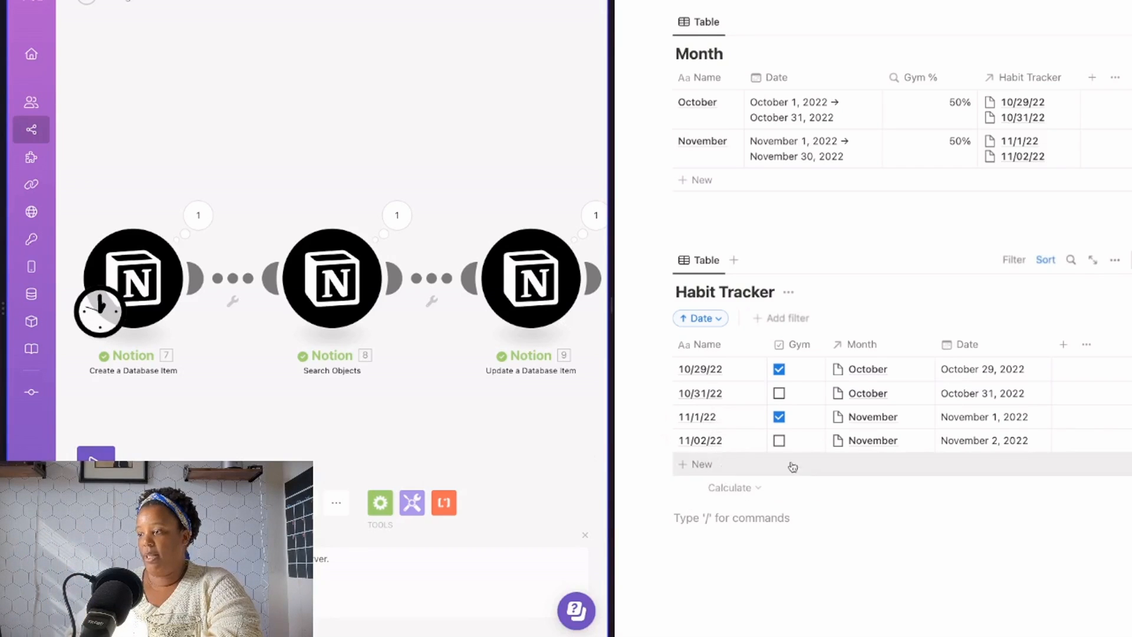
Check Gym for the 11/02/22 habit item and delete the November page from the Month table.
left_click(779, 441)
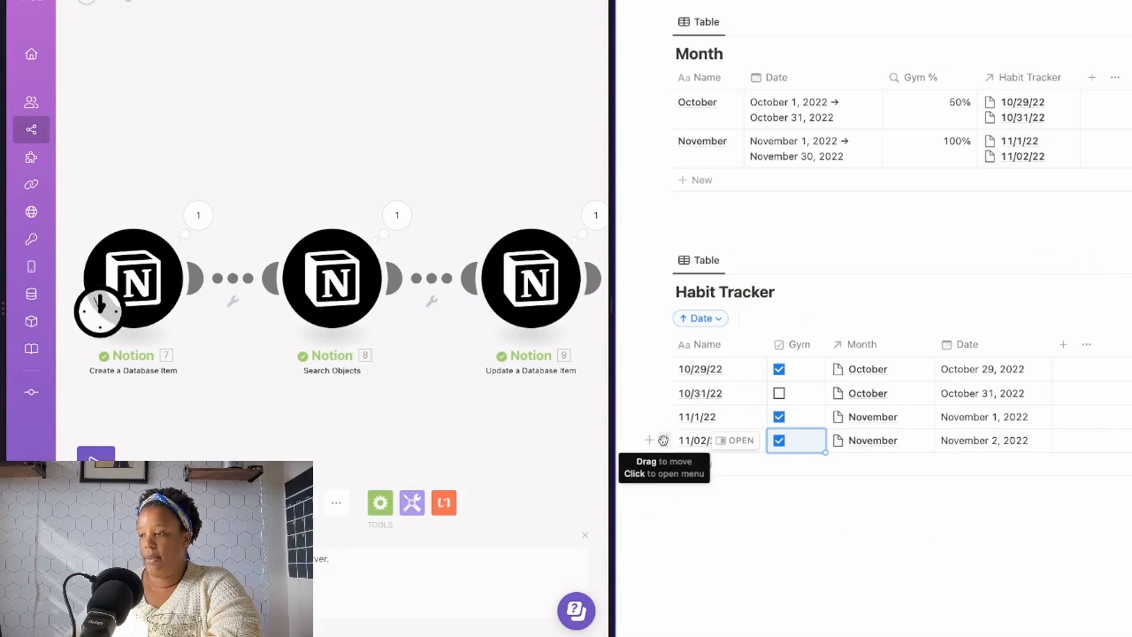
left_click(669, 142)
left_click(742, 83)
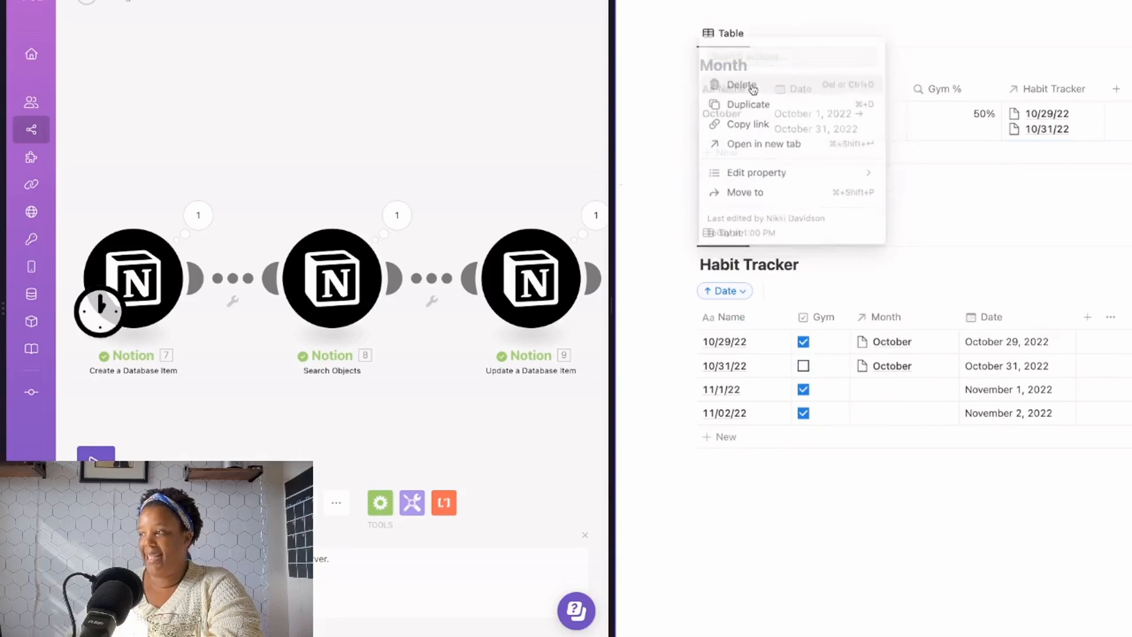
Start a filter between Search Objects and Update a Database Item with Search Objects' Total number of bundles as its condition field.
mouse_move(359, 160)
left_mouse_down()
mouse_move(336, 174)
mouse_move(361, 178)
left_mouse_up()
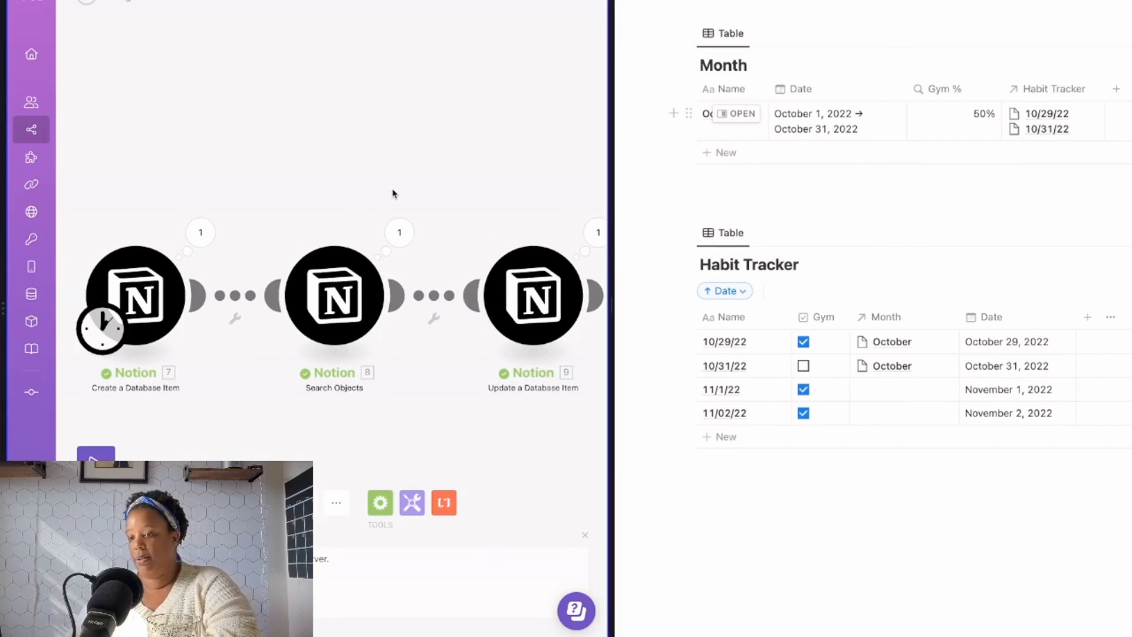
left_click(396, 298)
left_click(496, 188)
left_click(435, 299)
left_click(309, 295)
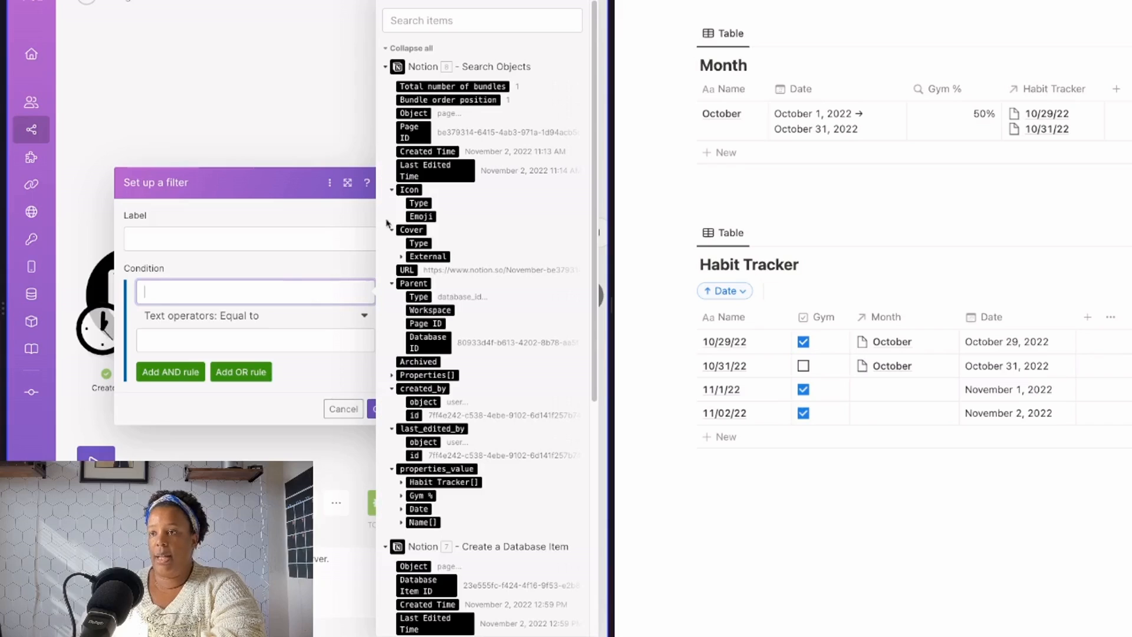
left_click(504, 86)
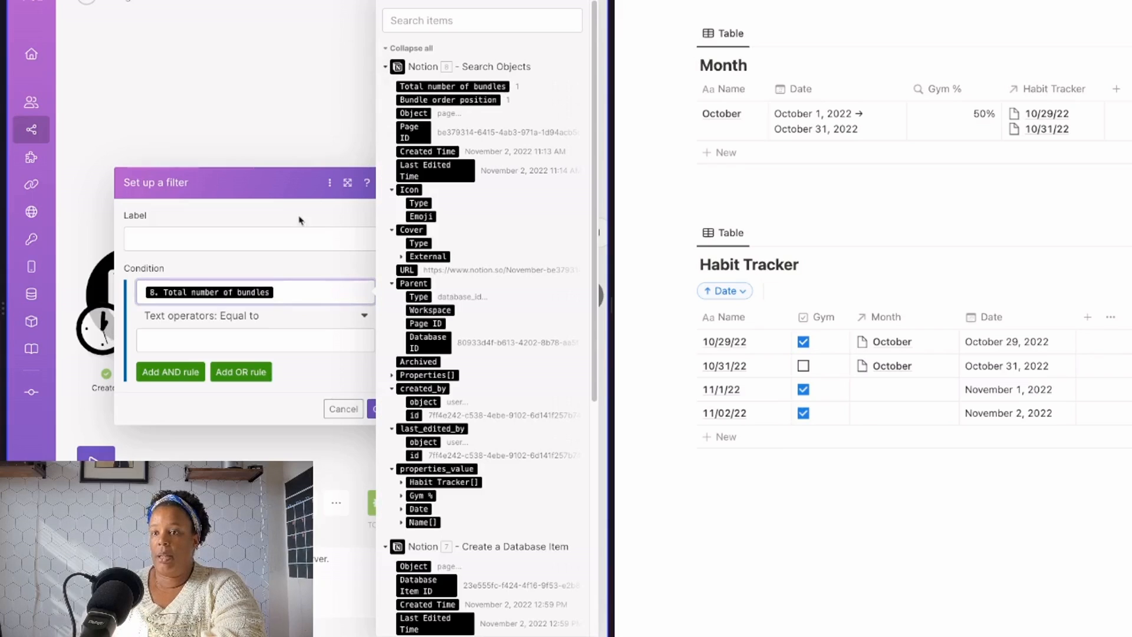
Set the filter condition to the numeric operator Greater than with the value 0 and save the filter.
left_click(271, 319)
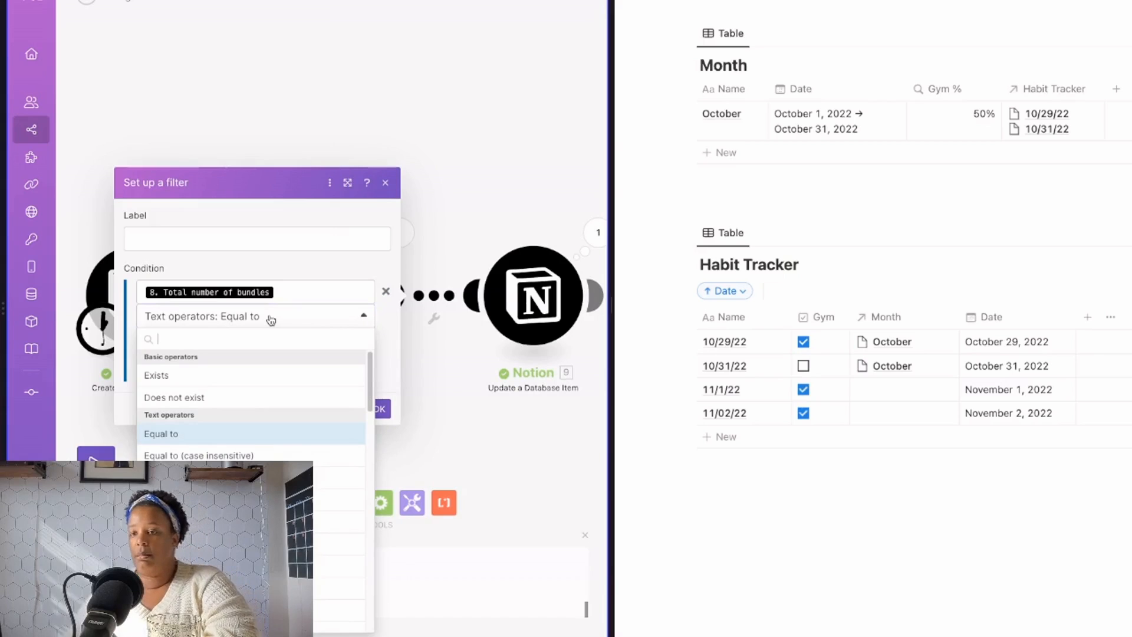
scroll(251, 400, "down", 6)
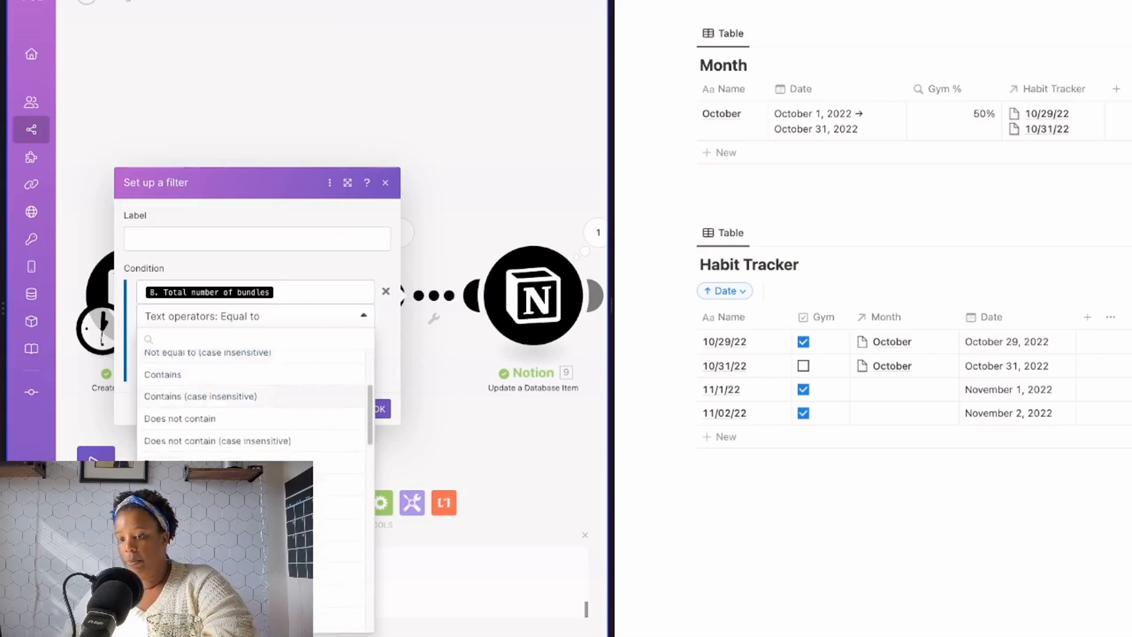
scroll(251, 401, "down", 5)
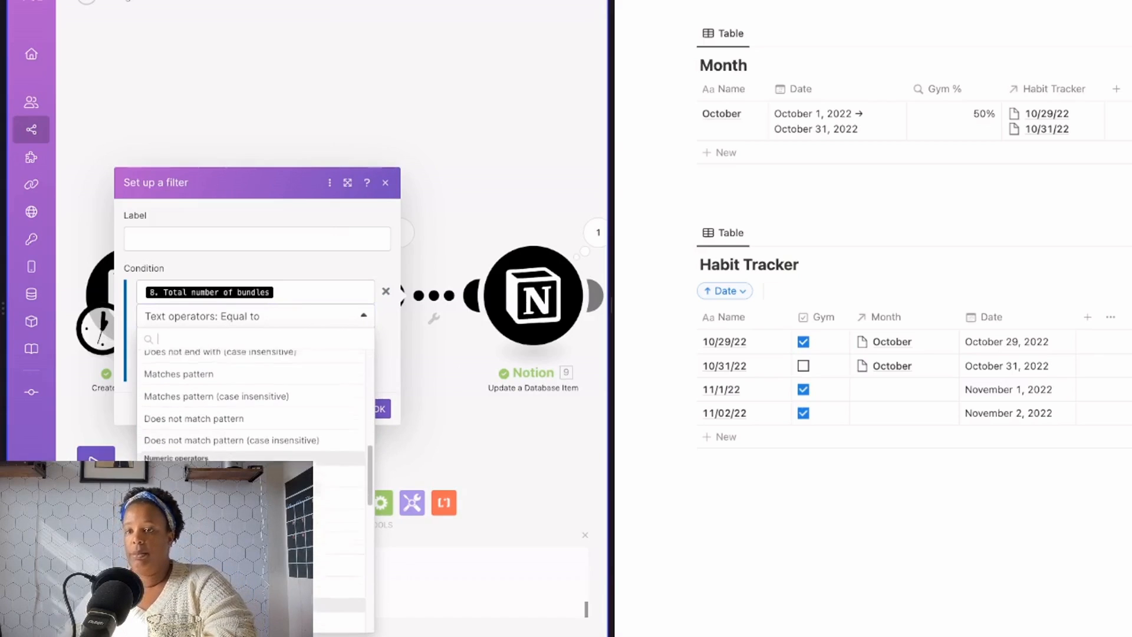
scroll(251, 401, "down", 4)
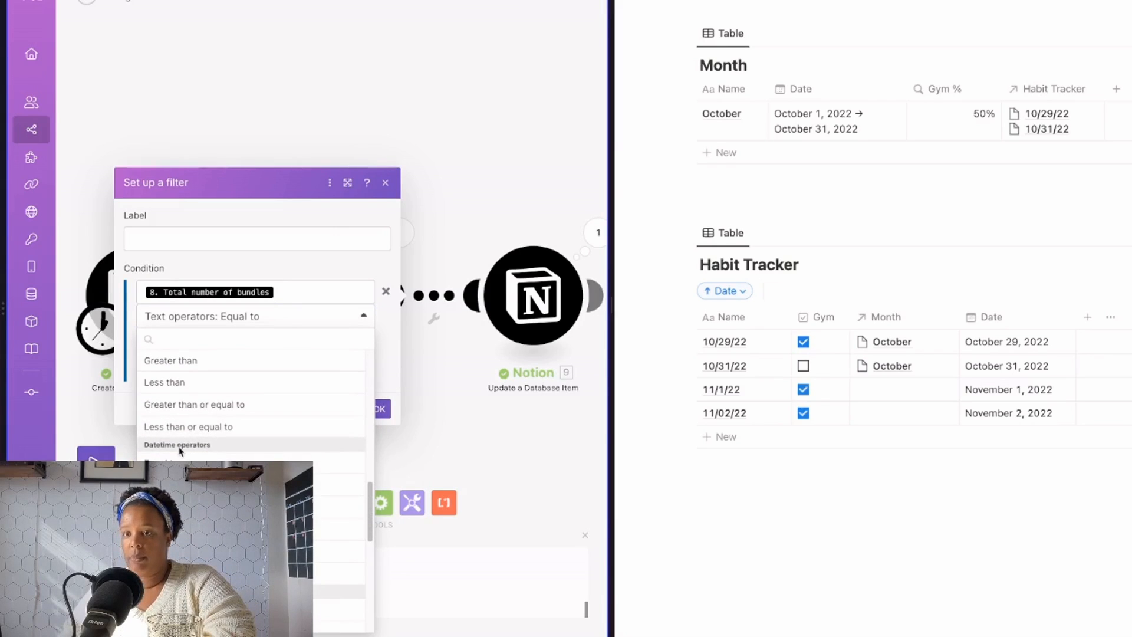
scroll(177, 386, "up", 3)
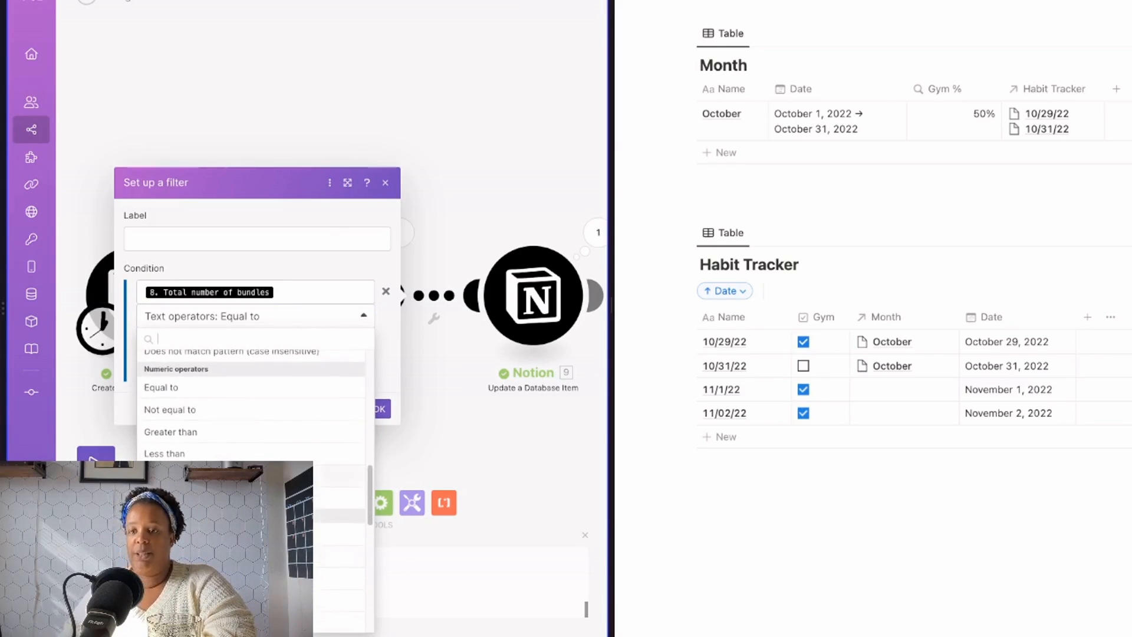
left_click(180, 429)
left_click(201, 340)
type("0")
left_click(284, 405)
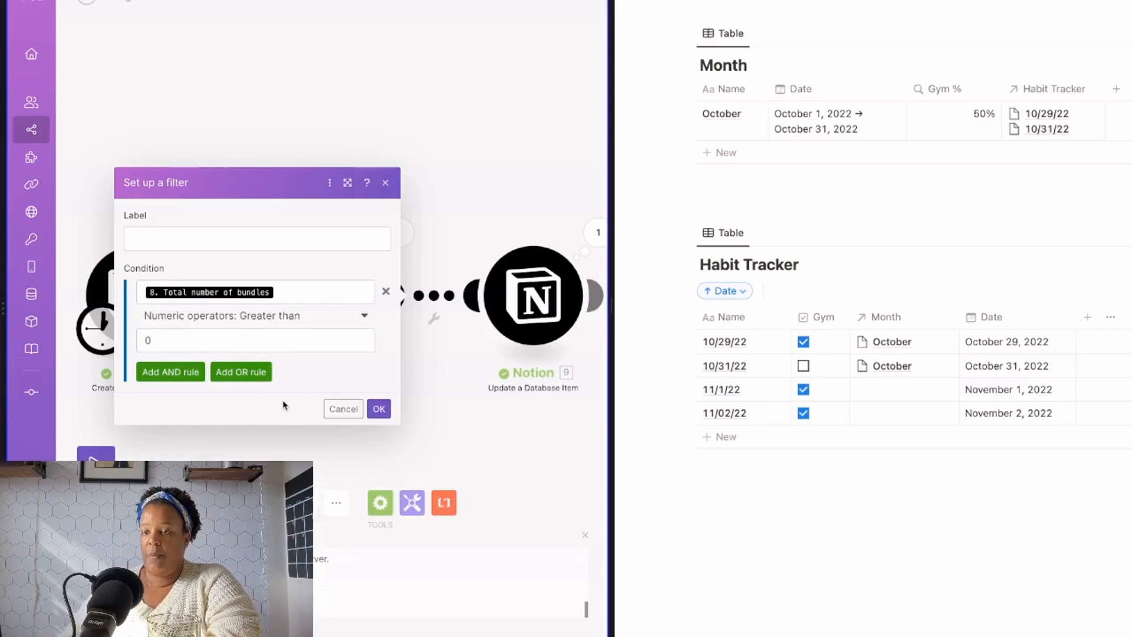
left_click(379, 409)
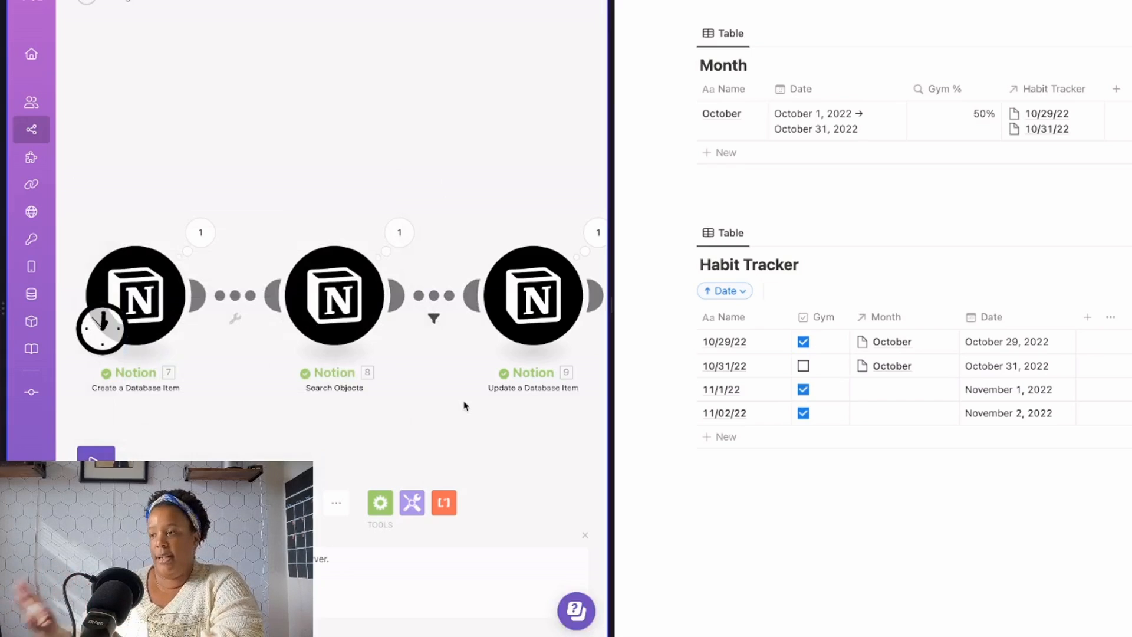
Reposition the scenario canvas and widen the Make pane of the split view to fit all three modules.
left_click_drag(444, 427, 444, 454)
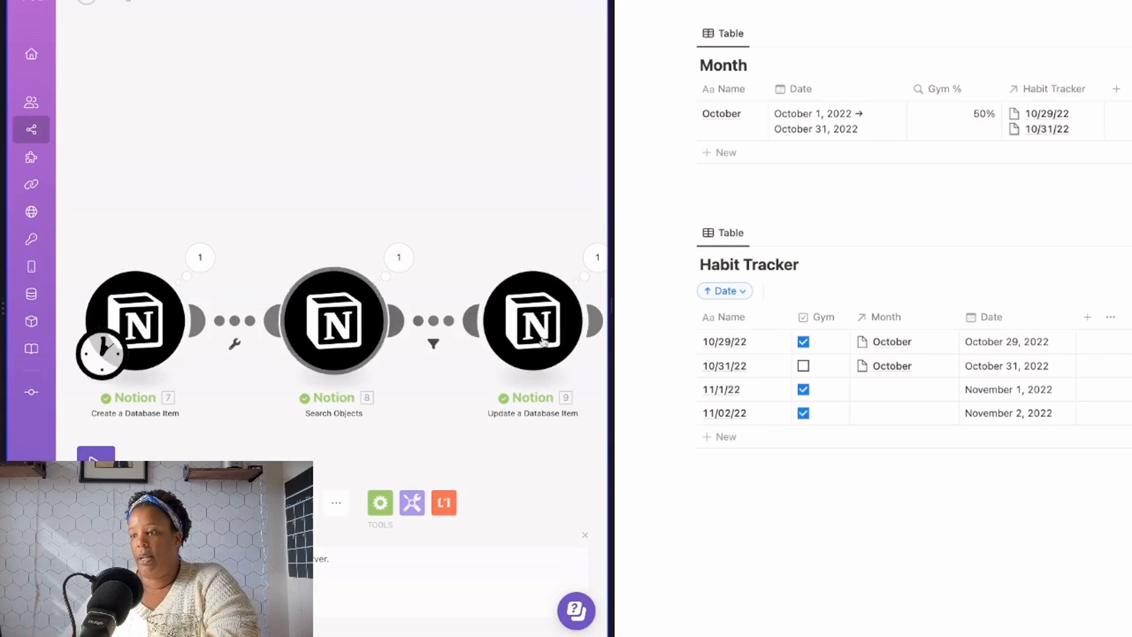
left_click_drag(609, 293, 707, 293)
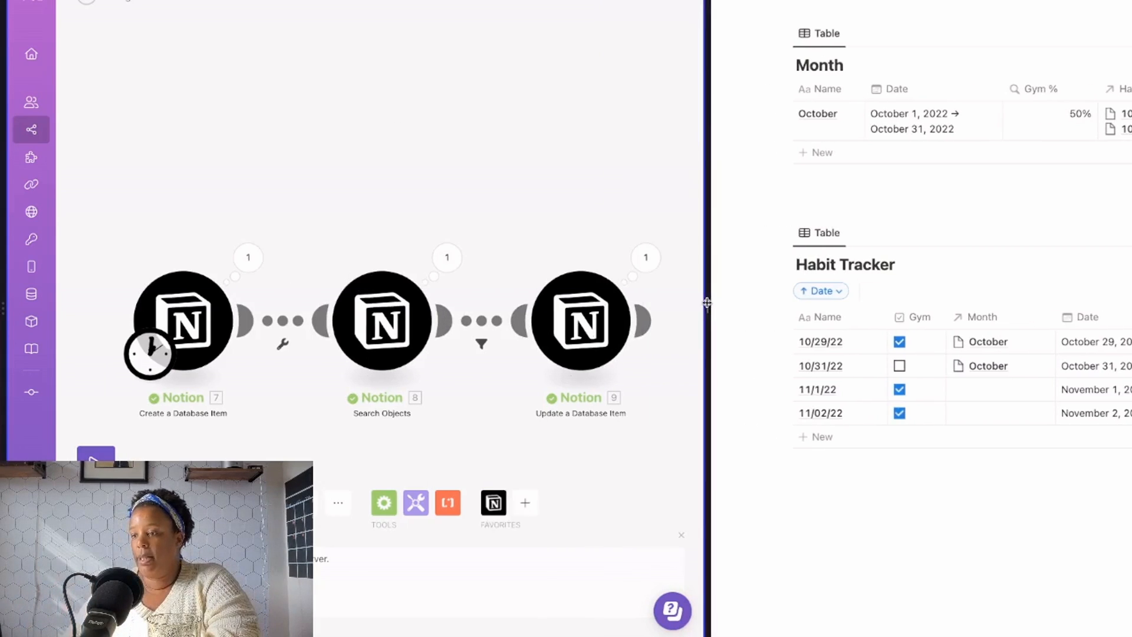
Add a Notion Create a Database Item module and connect it after Search Objects through a router as a second route.
left_click(493, 503)
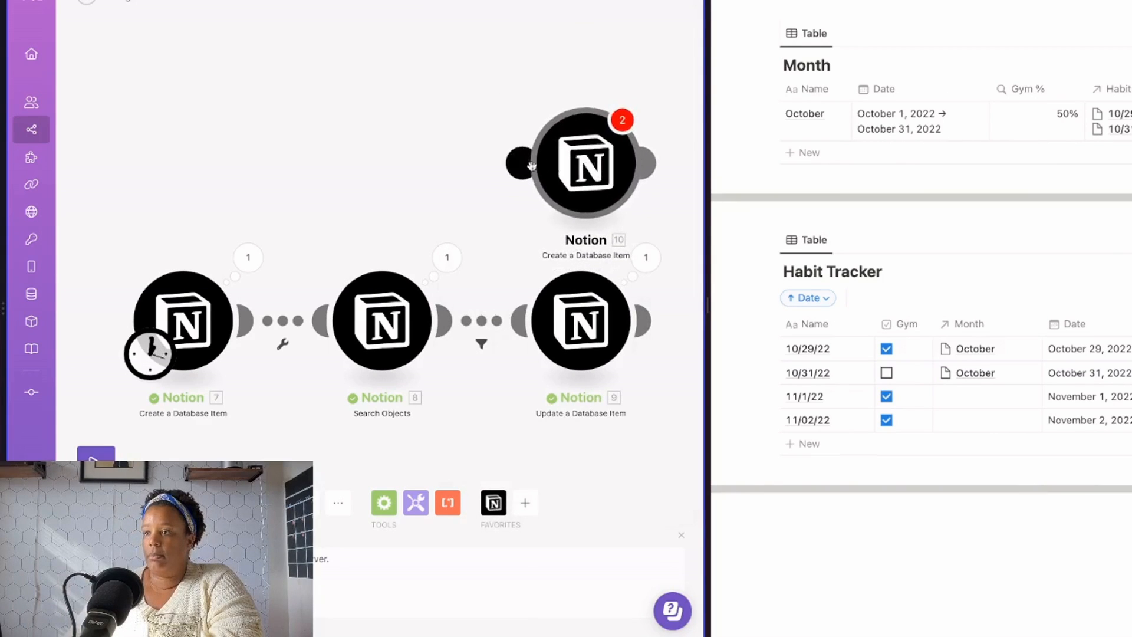
left_click(528, 165)
left_click_drag(417, 196, 252, 196)
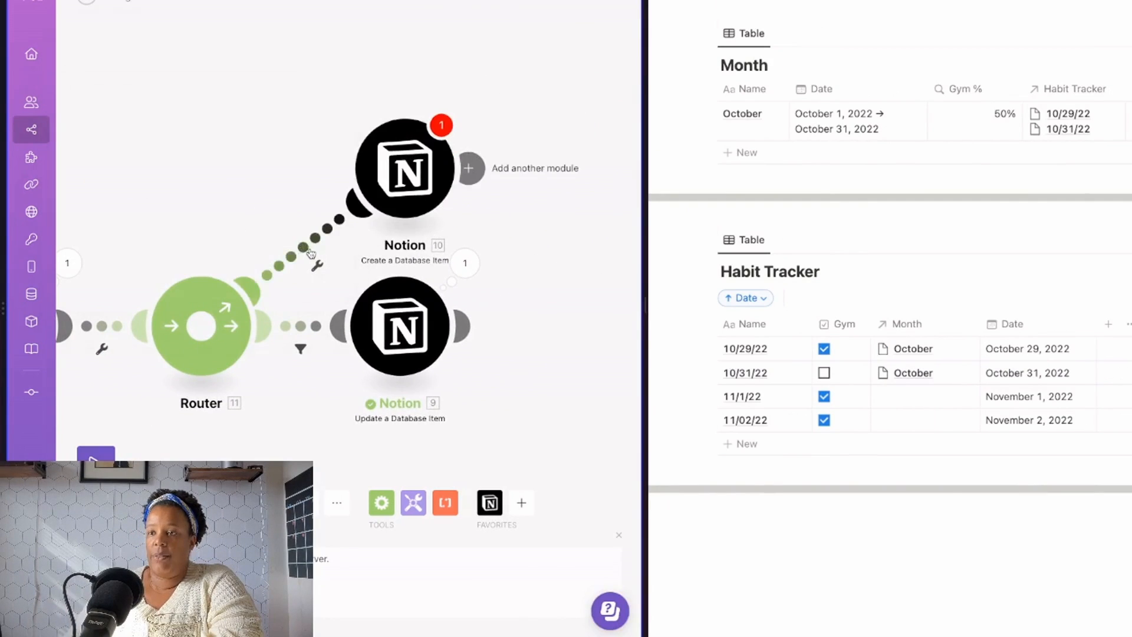
Filter the new route on Search Objects' Total number of bundles equal to 0, and check the Update a Database Item route's filter.
left_click(313, 256)
left_click(390, 280)
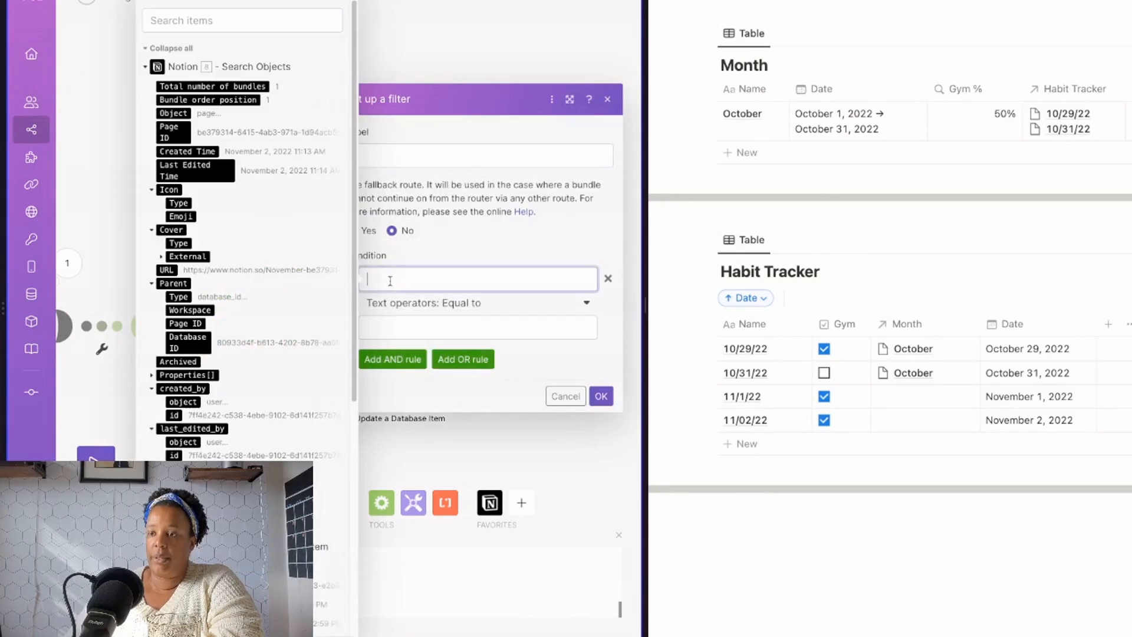
left_click(240, 87)
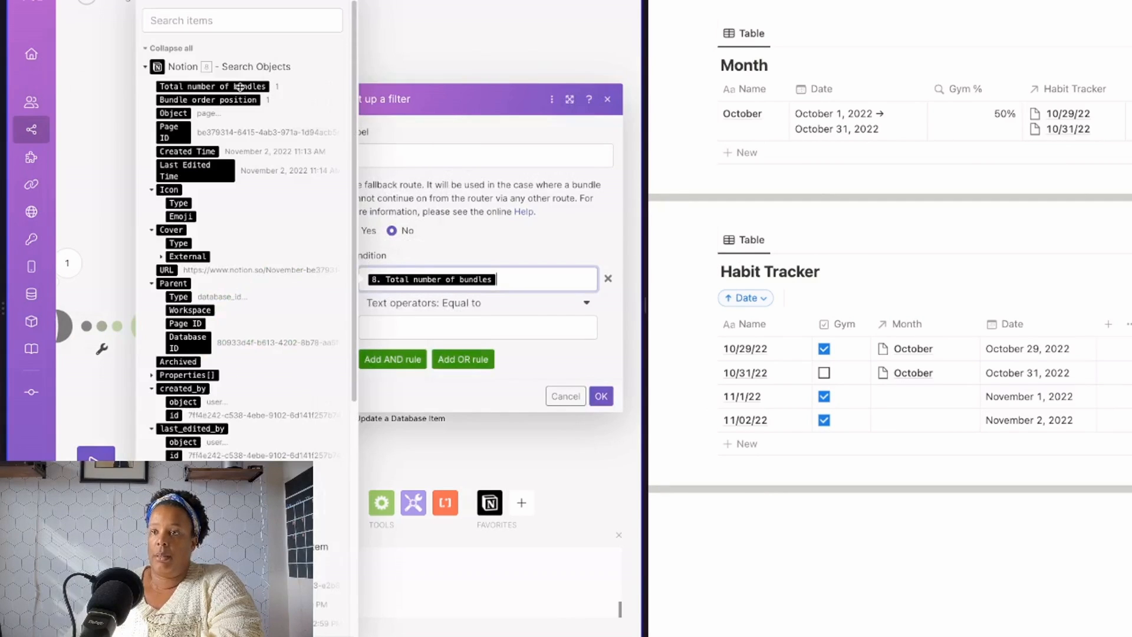
left_click(463, 306)
left_click(412, 419)
left_click(417, 325)
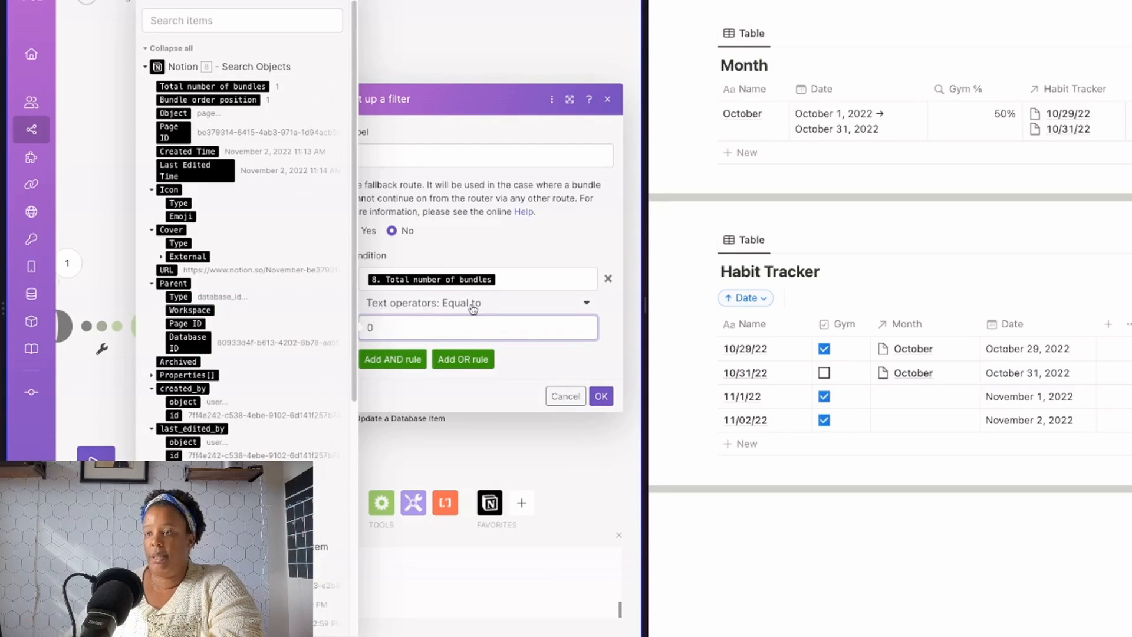
left_click(602, 397)
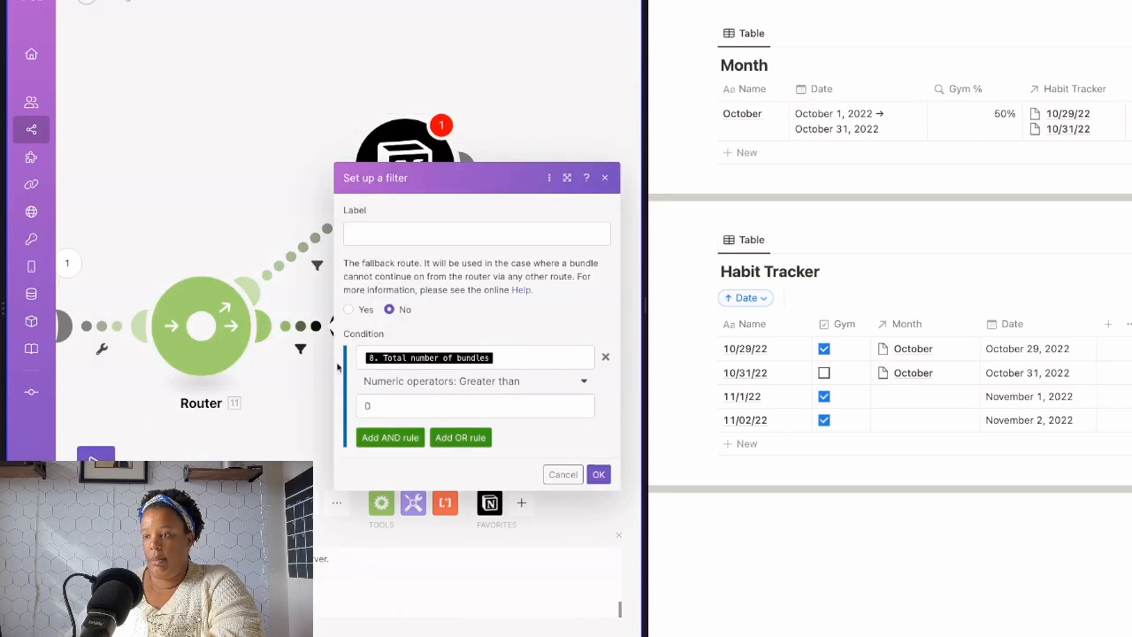
left_click(590, 475)
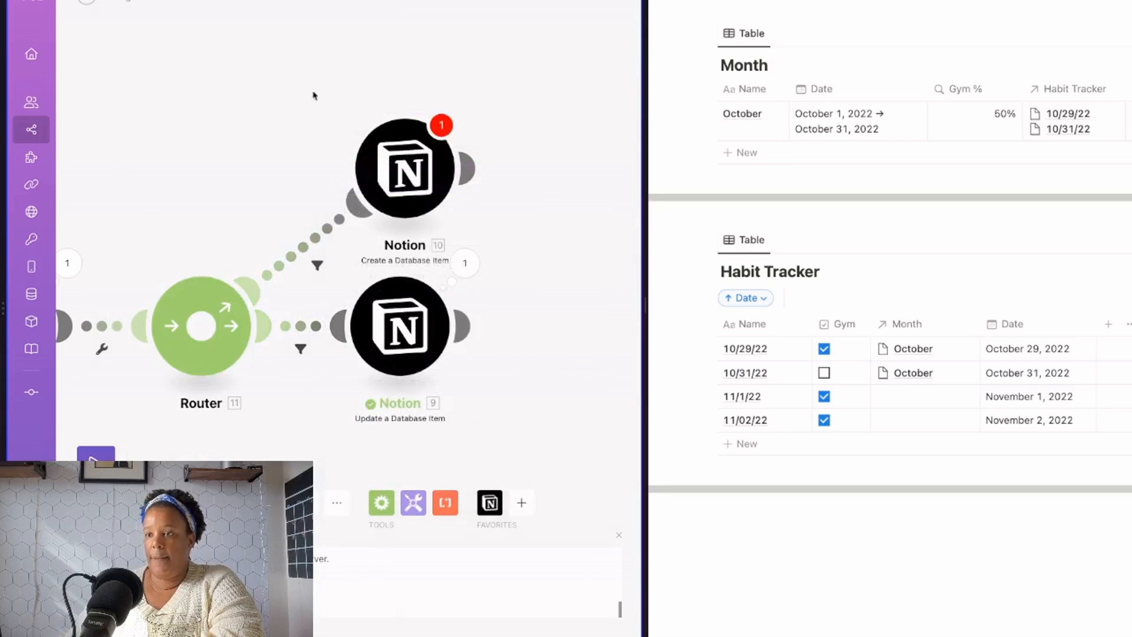
Open the new Create a Database Item module and search for the Month database to use as its Database ID.
left_click_drag(398, 184, 395, 191)
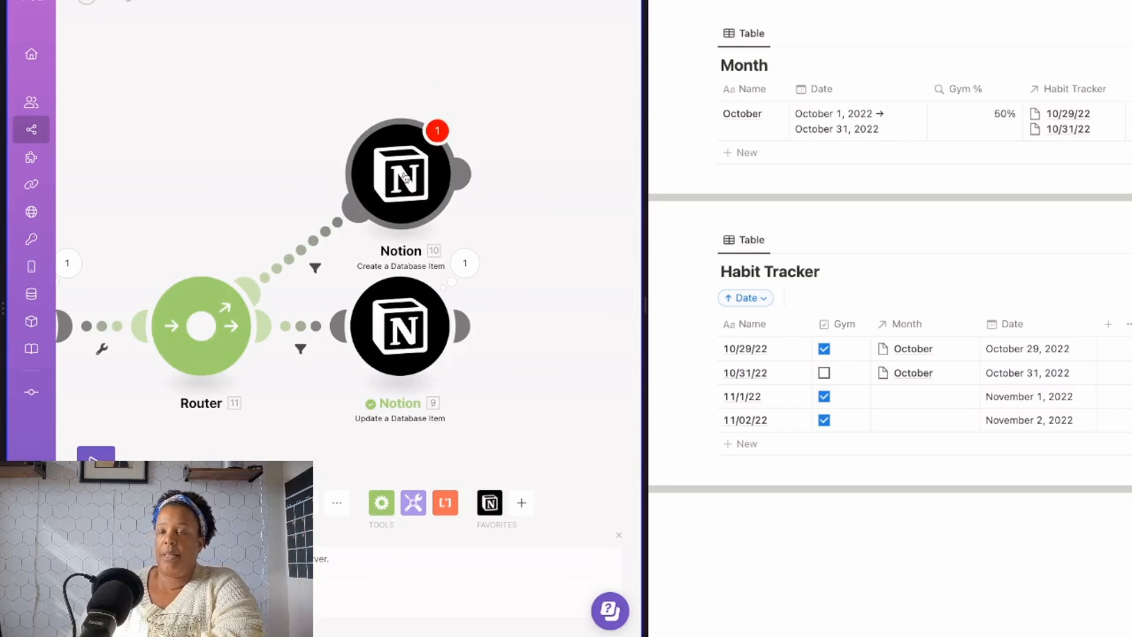
left_click(404, 177)
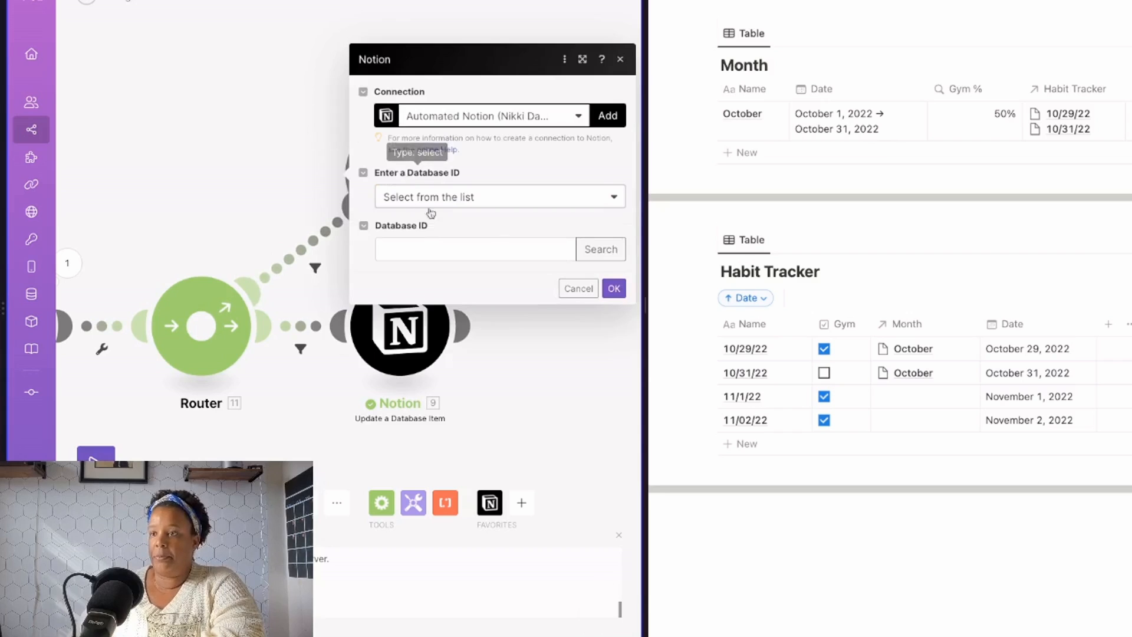
left_click(600, 249)
left_click(508, 250)
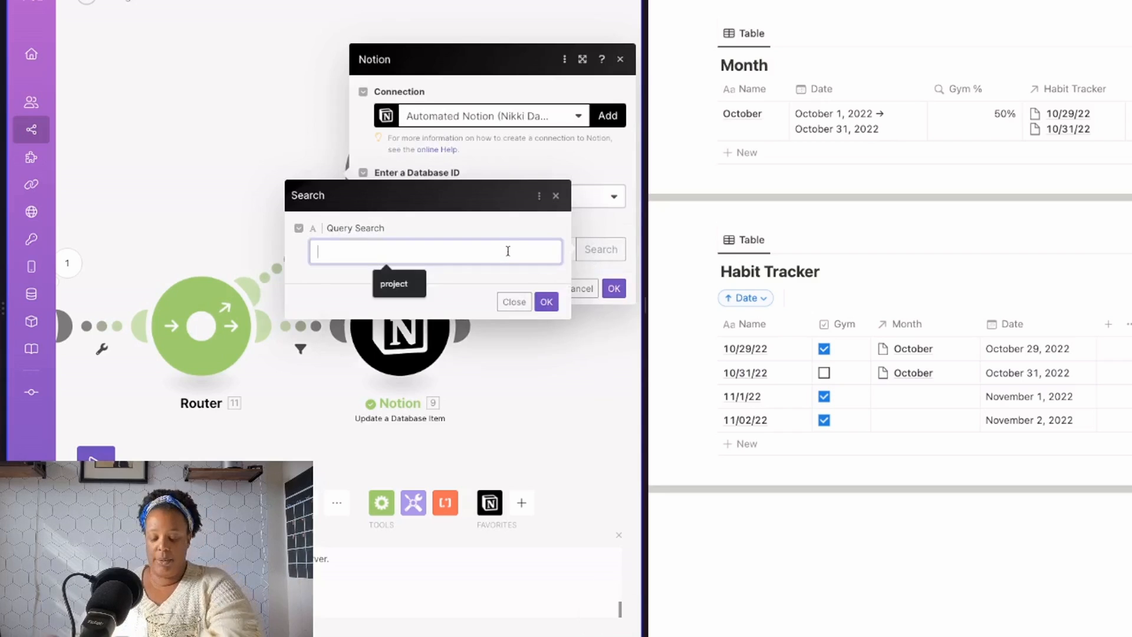
type("m")
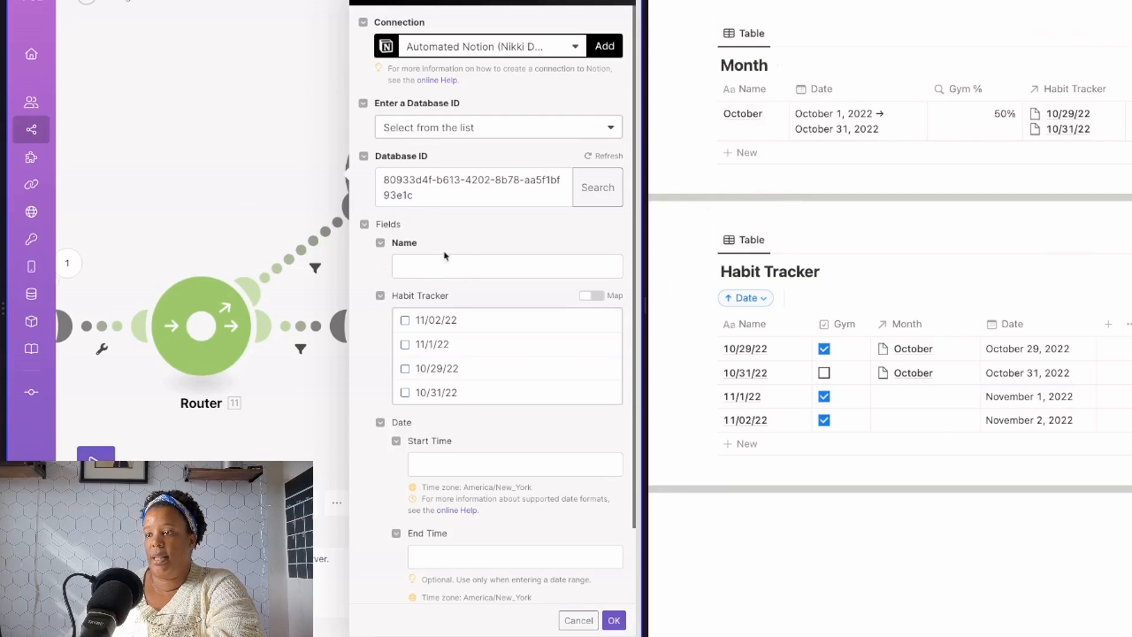
Set the new month item's Name to formatDate(now; MMMM).
left_click(425, 267)
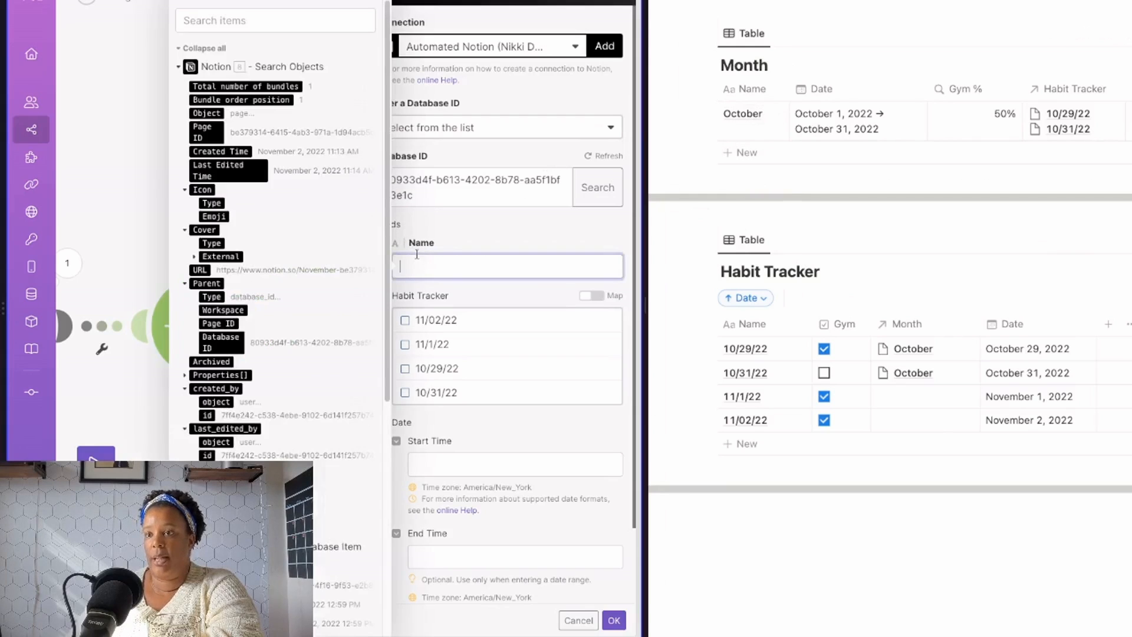
left_click(178, 66)
left_click(283, 211)
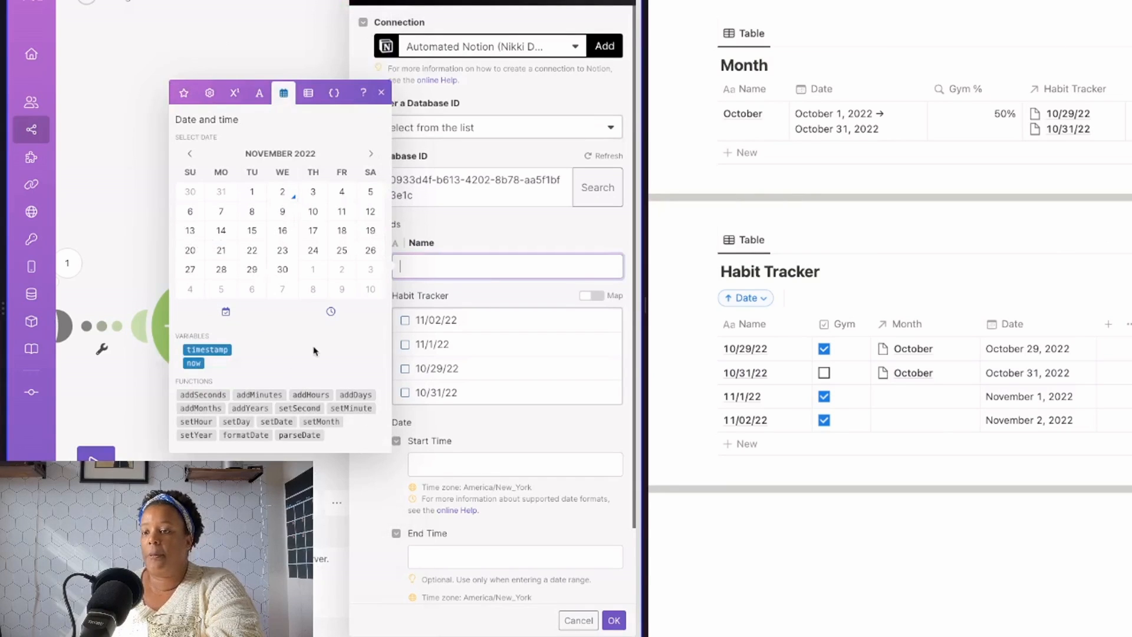
left_click(252, 434)
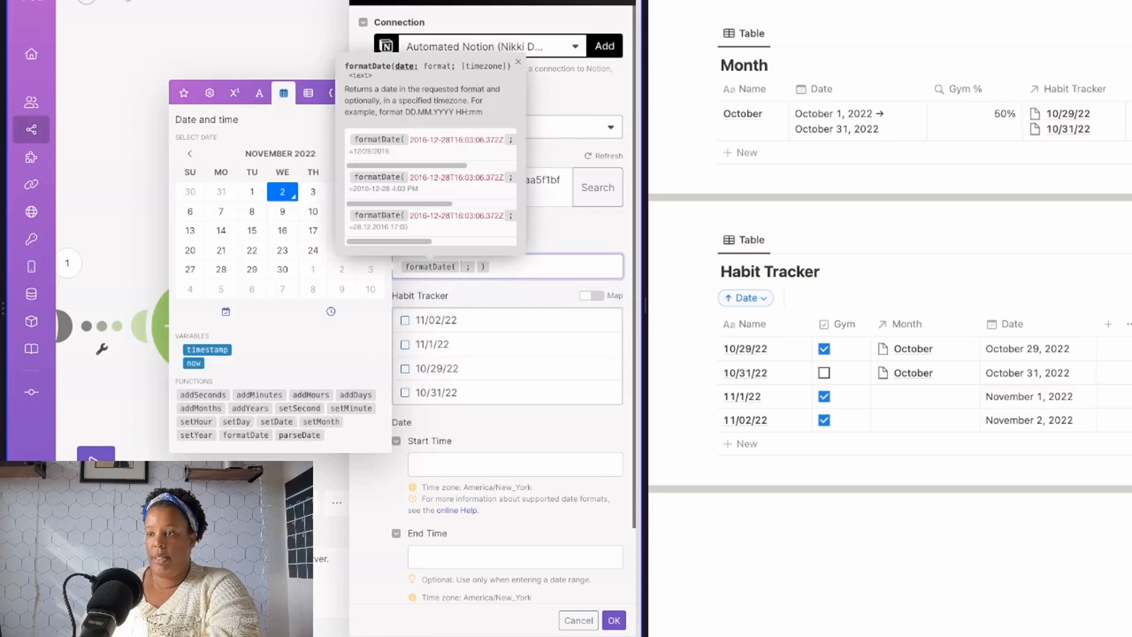
left_click(194, 362)
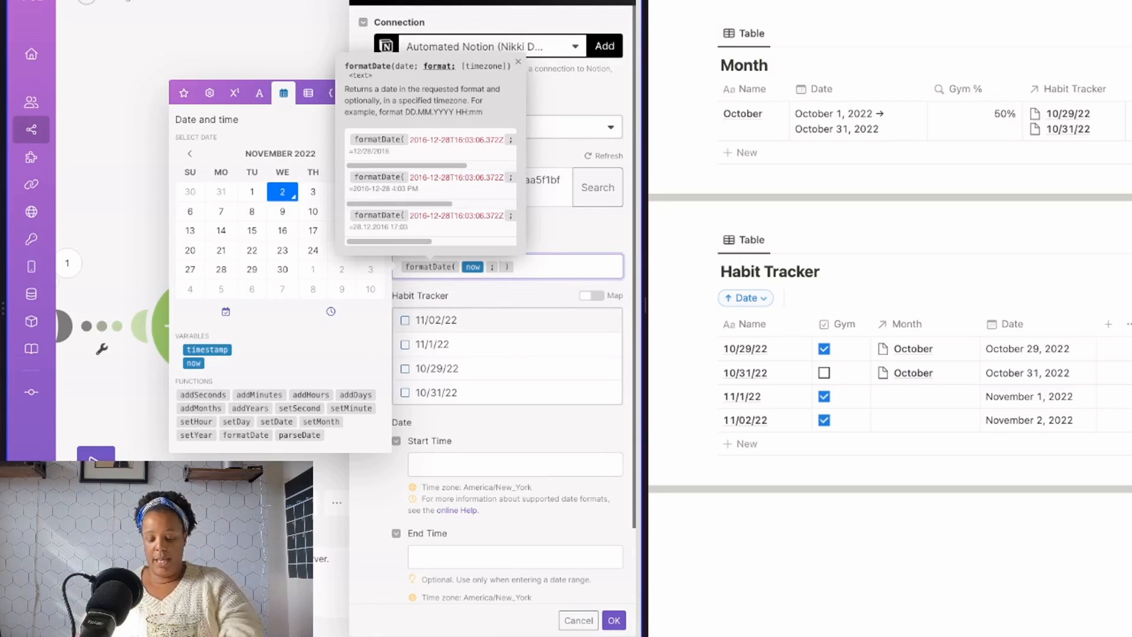
type("M")
type("MMM")
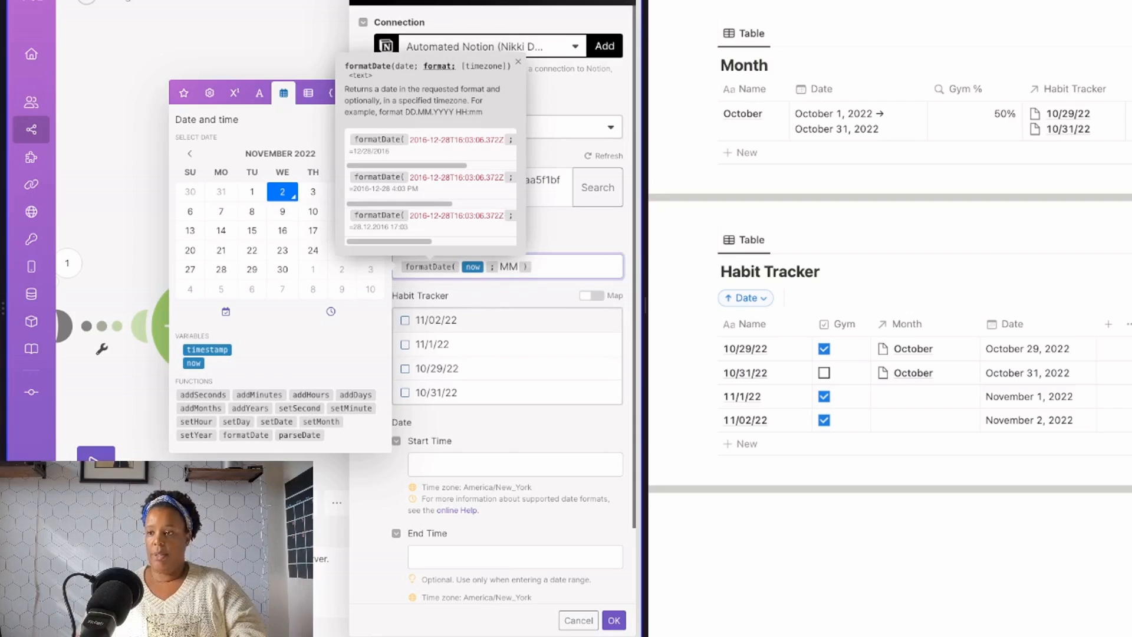
Set the new month item's date Start Time to setDate(now; 1).
scroll(514, 436, "down", 1)
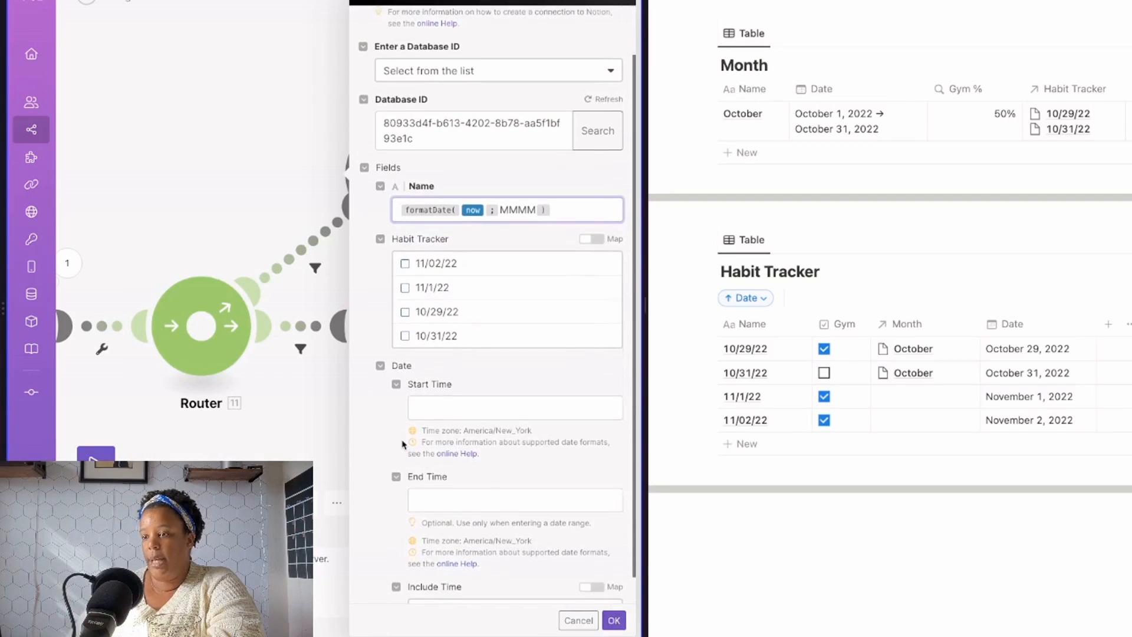
scroll(403, 443, "down", 1)
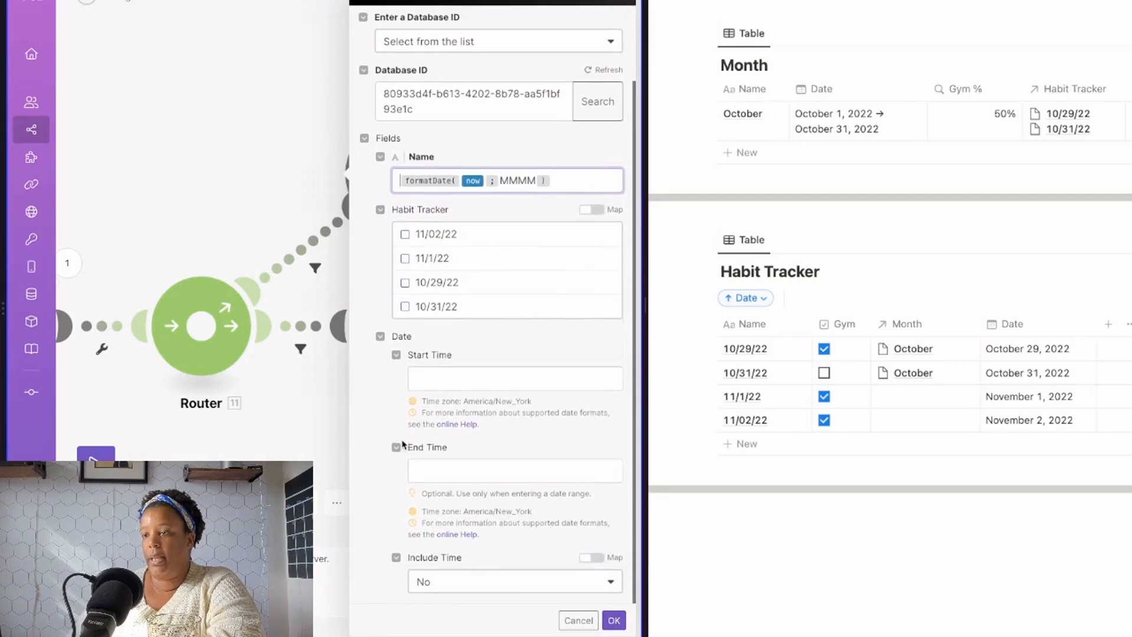
left_click(438, 376)
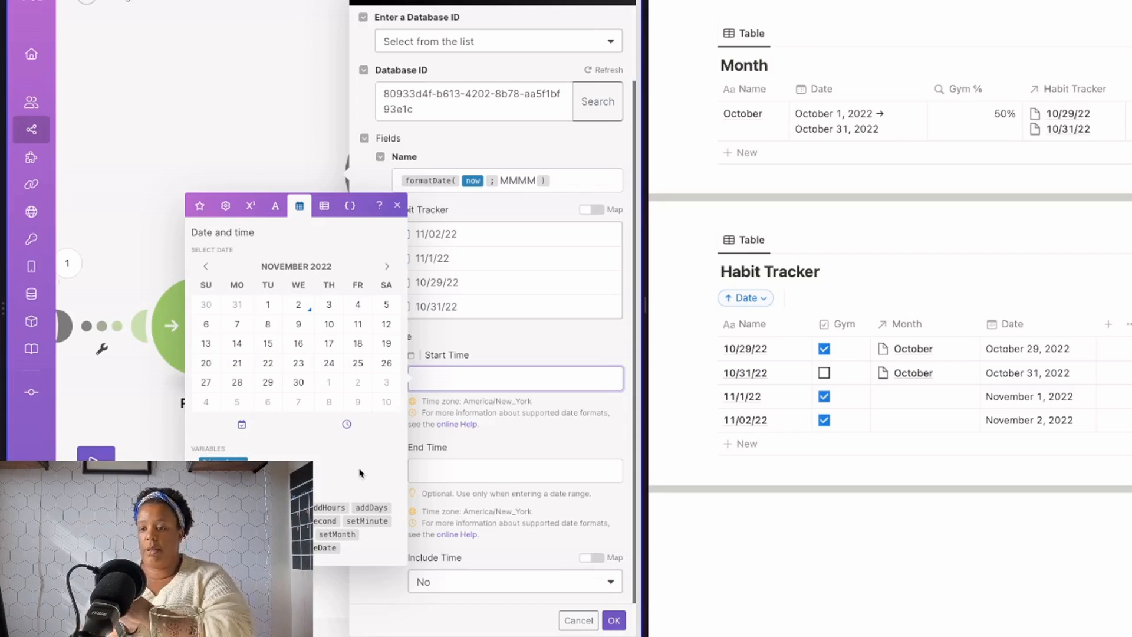
left_click(294, 534)
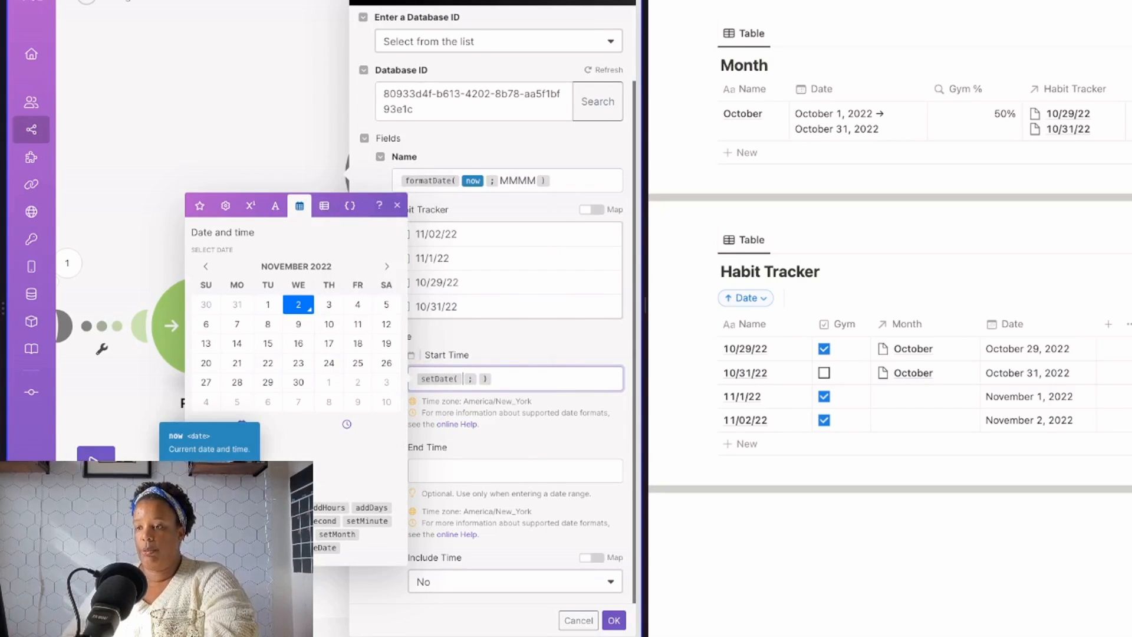
left_click(219, 466)
key("Right")
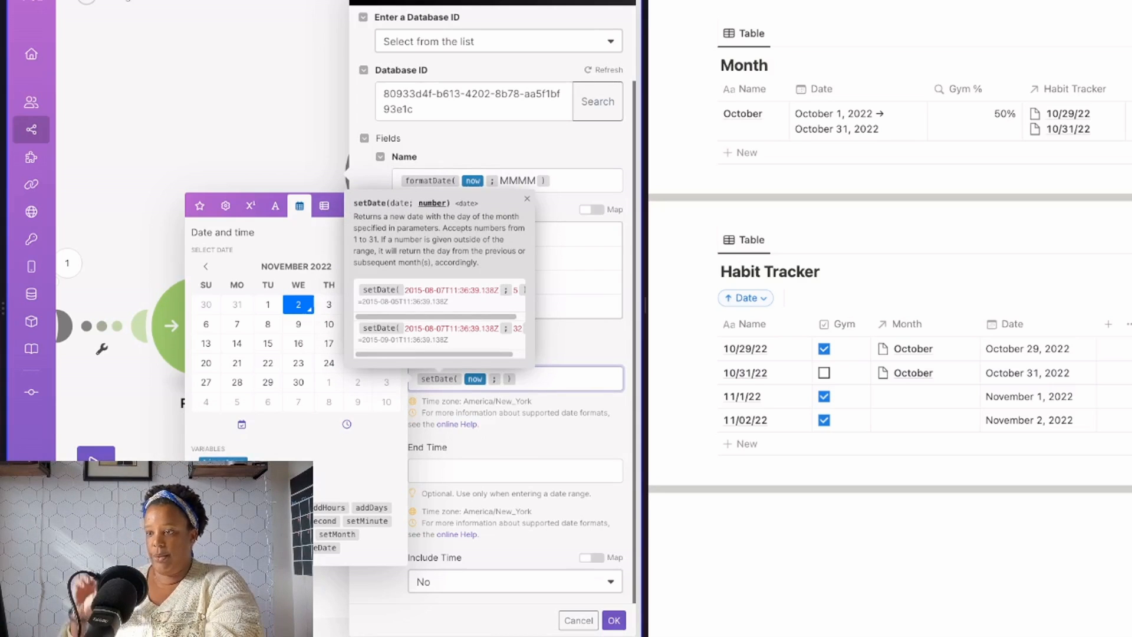
type("1")
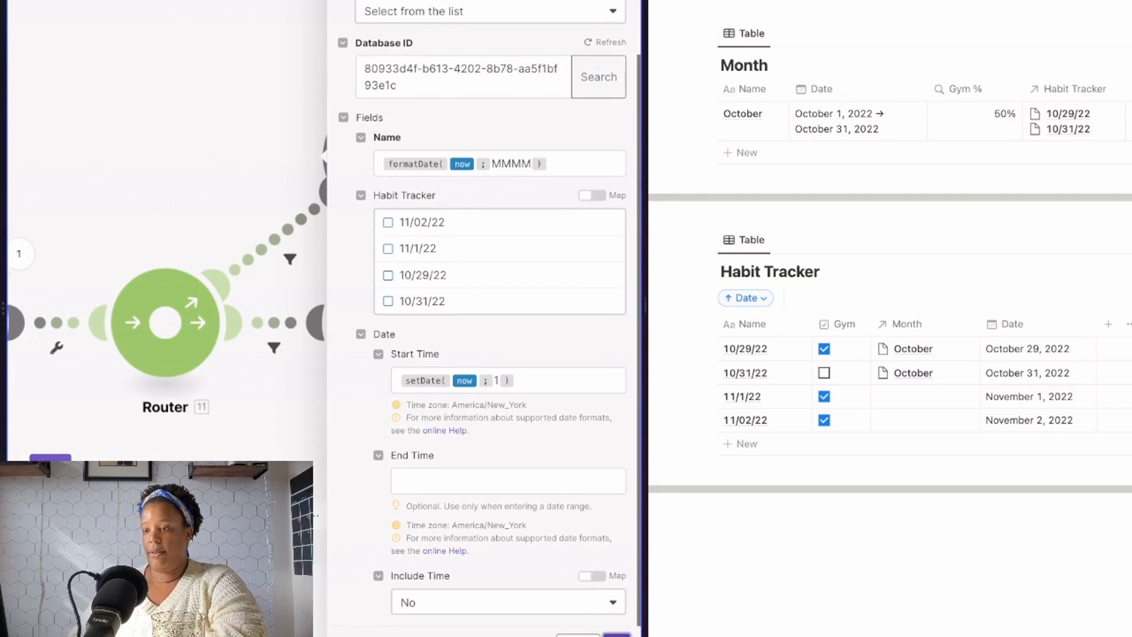
Run only the new Create a Database Item module and delete the resulting November test page from the Month table.
right_click(386, 146)
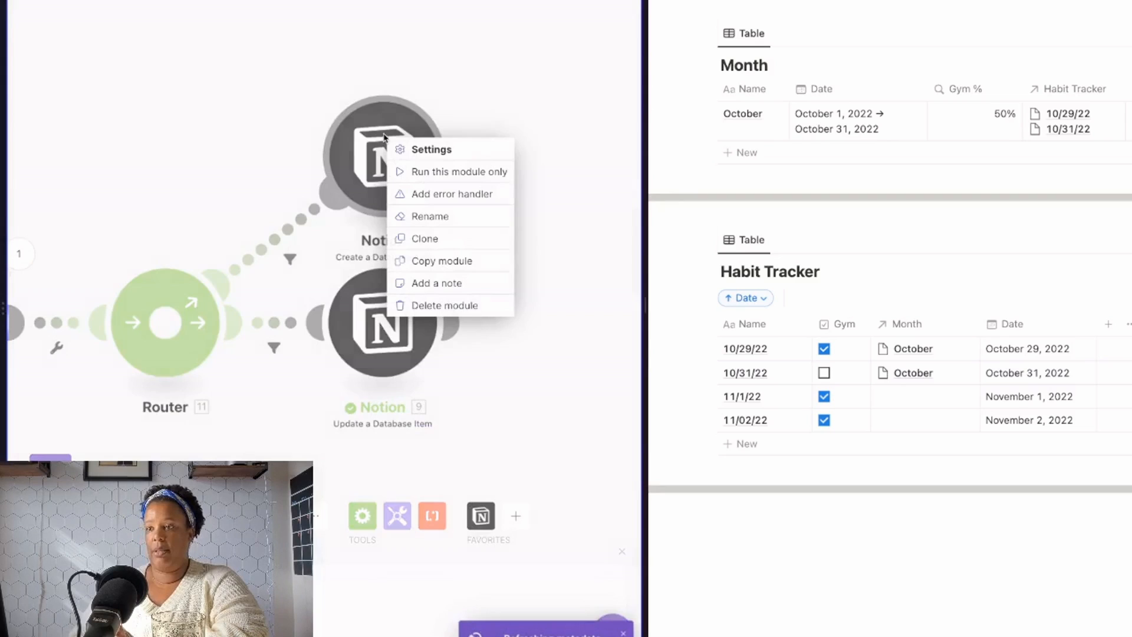
left_click(393, 177)
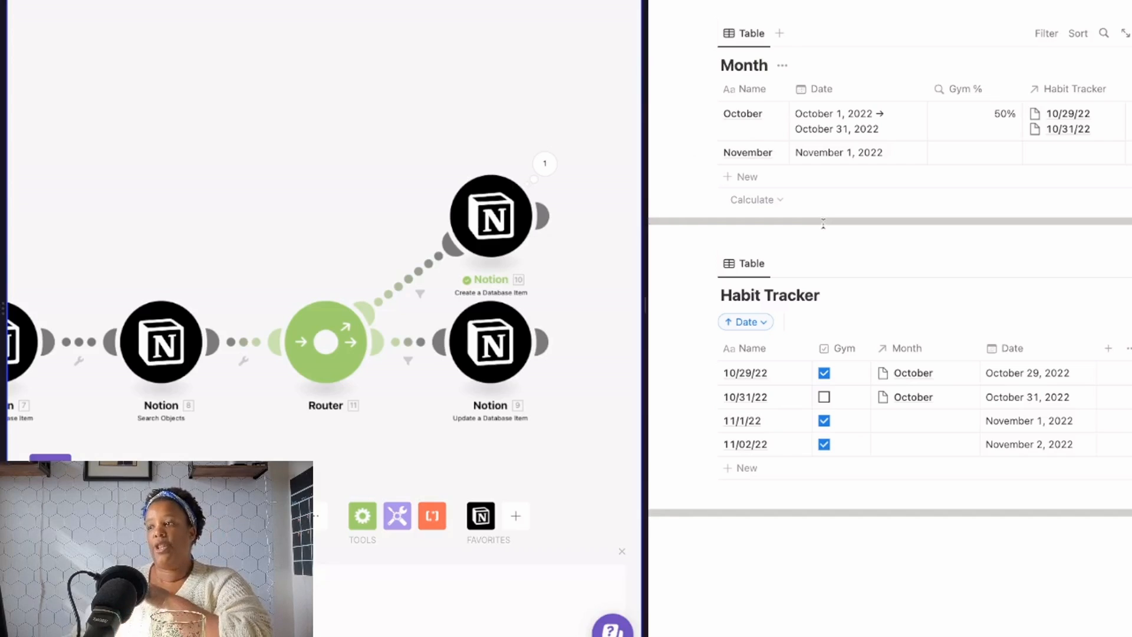
left_click(706, 152)
key("Delete")
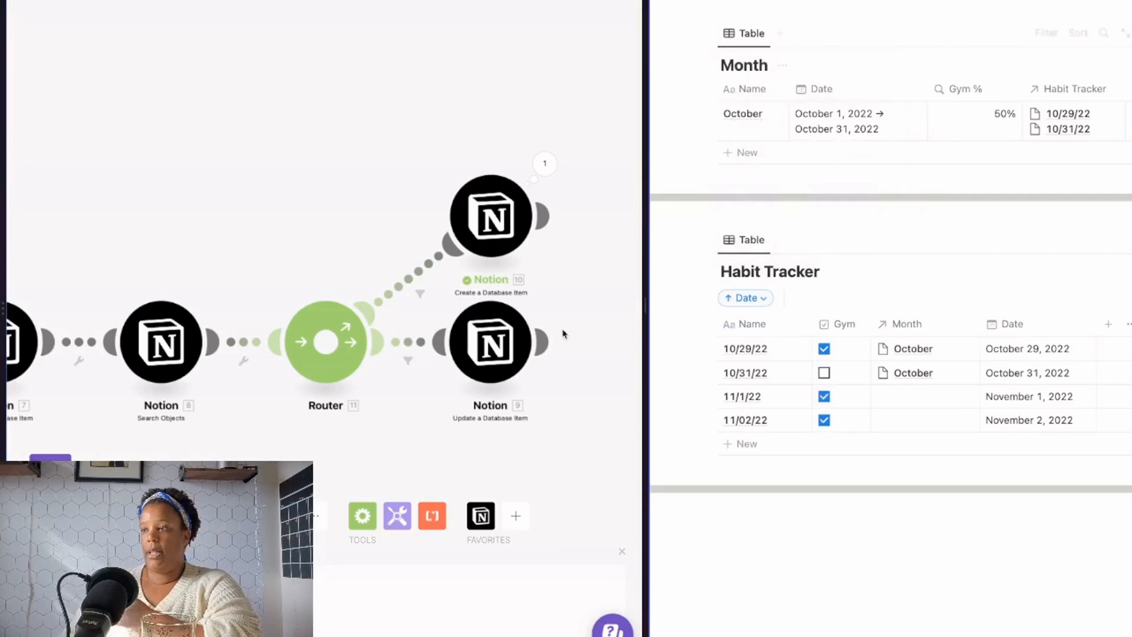
Set the new month item's date End Time to addMonths(now; 1) and save the Create a Database Item module.
left_click(494, 217)
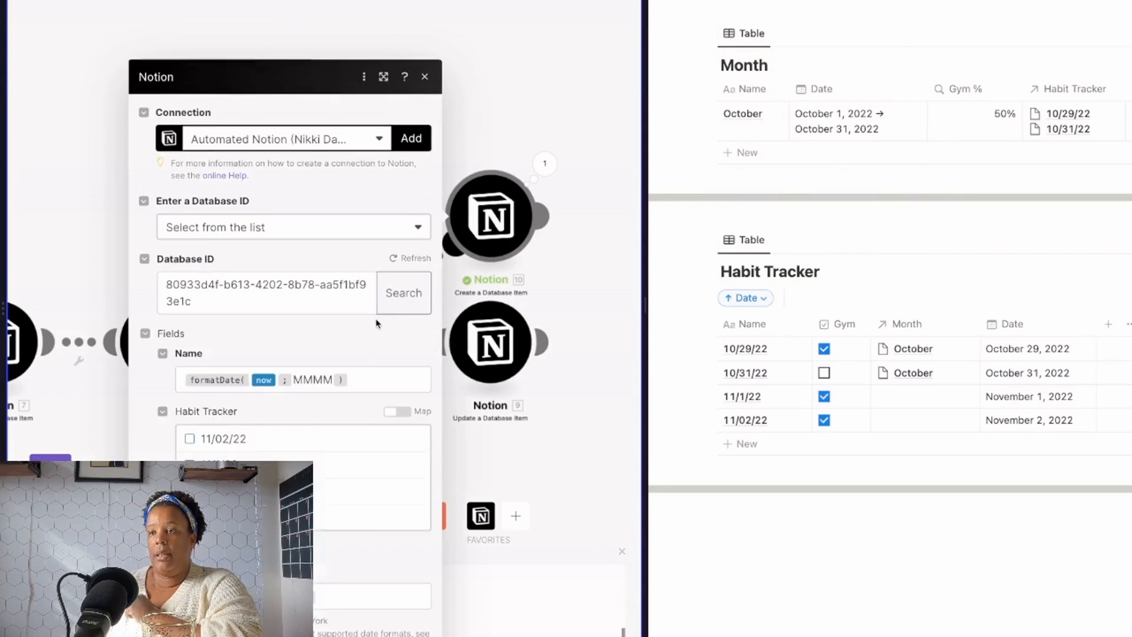
scroll(378, 323, "down", 2)
left_click(160, 287)
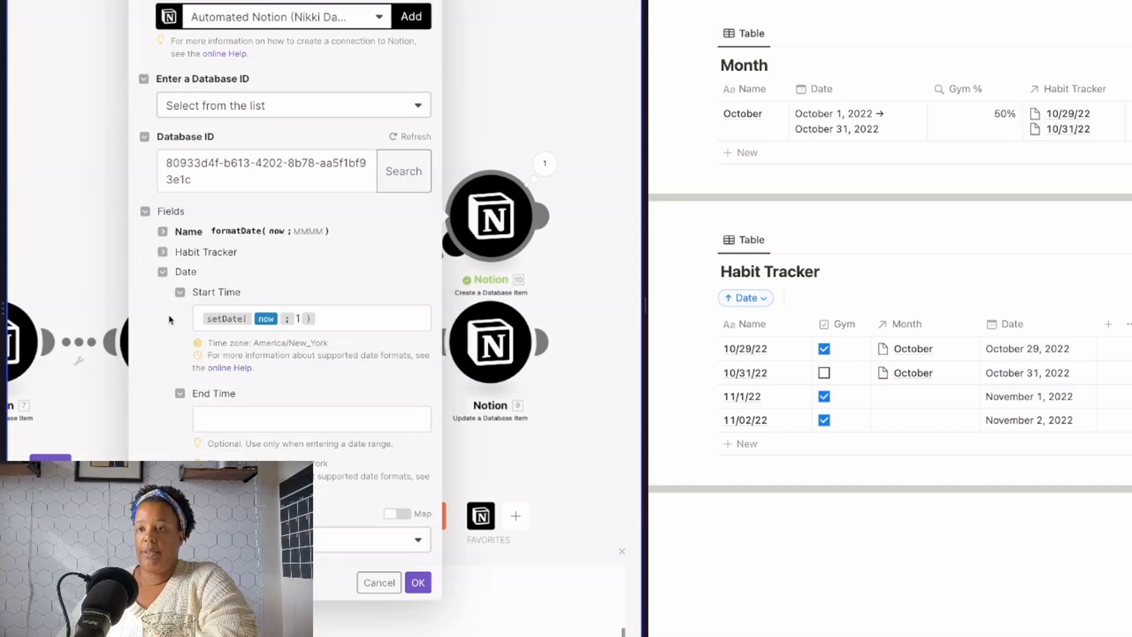
left_click(282, 413)
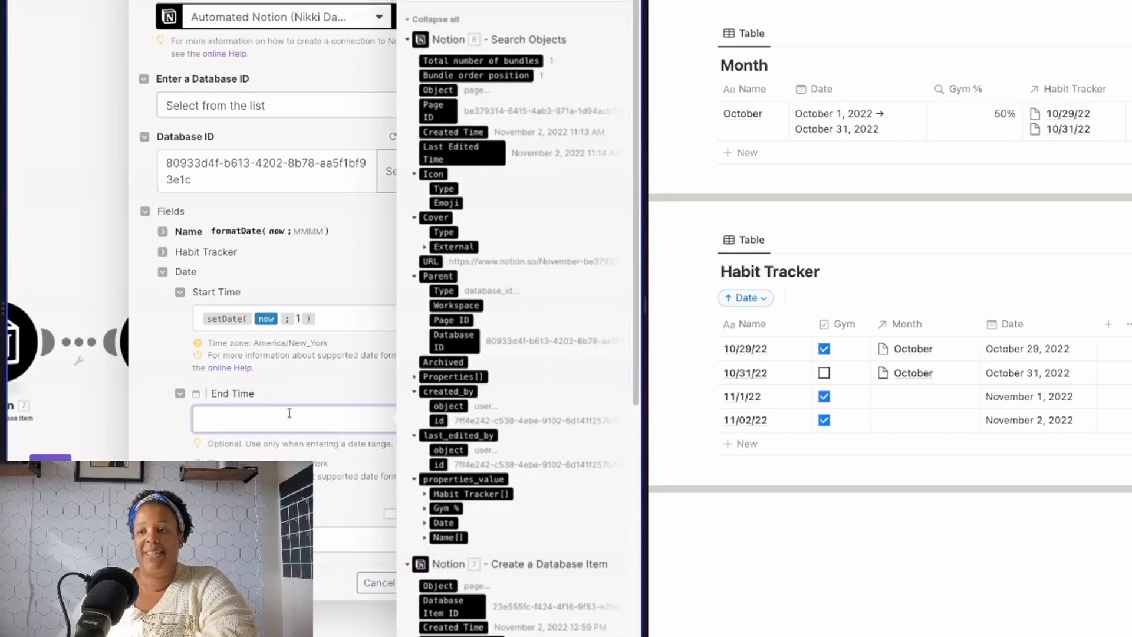
left_click(305, 382)
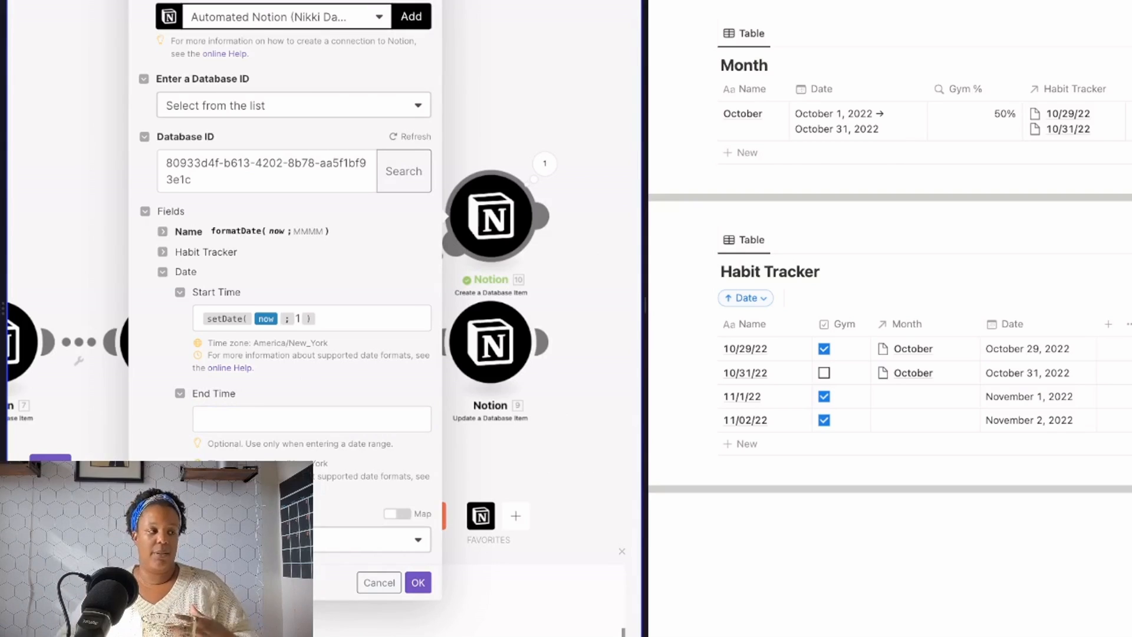
left_click(322, 417)
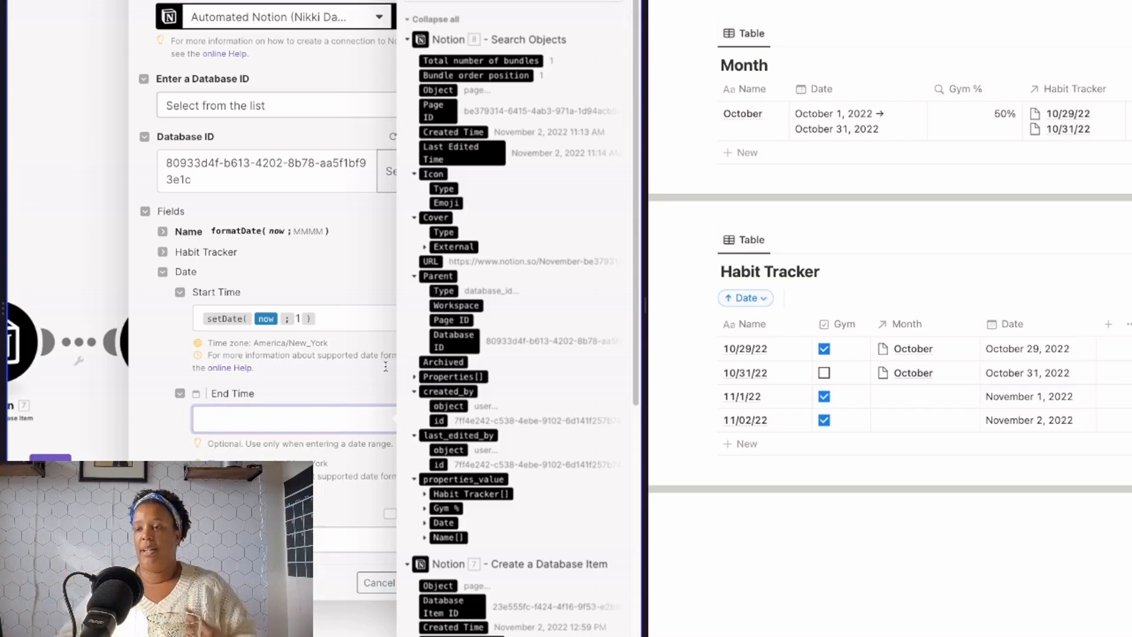
left_click(407, 24)
left_click(521, 359)
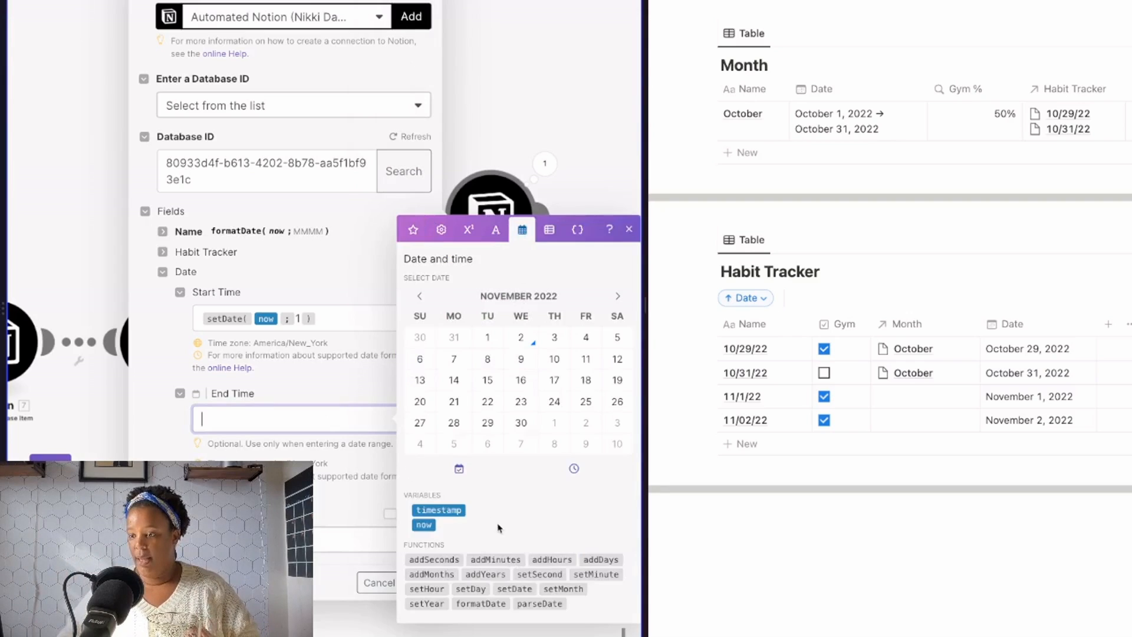
left_click(438, 575)
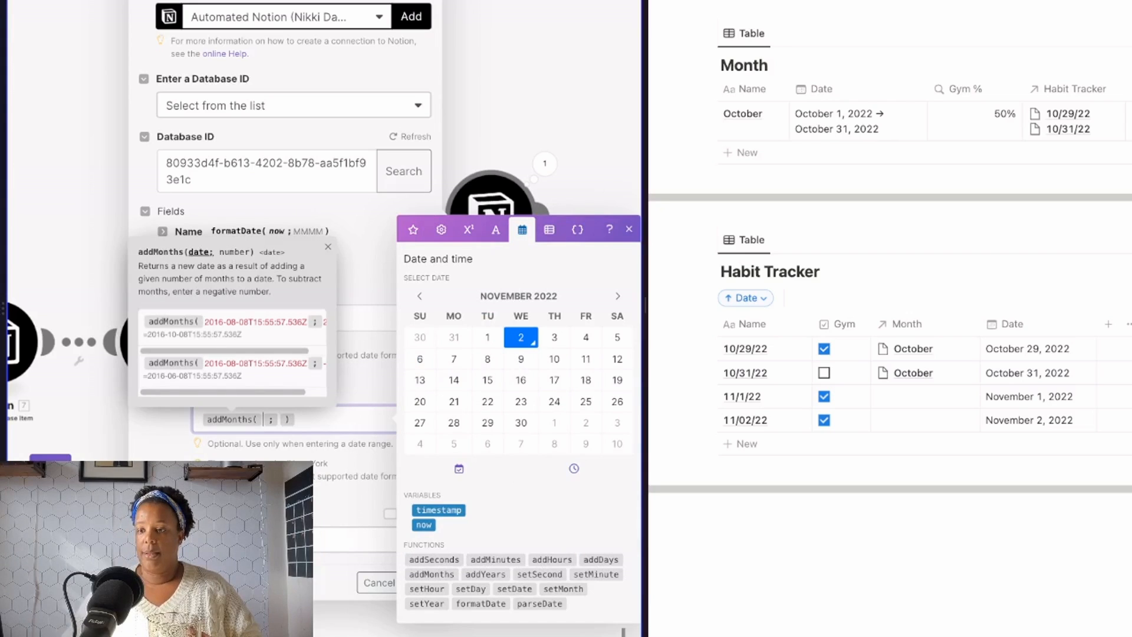
left_click(423, 525)
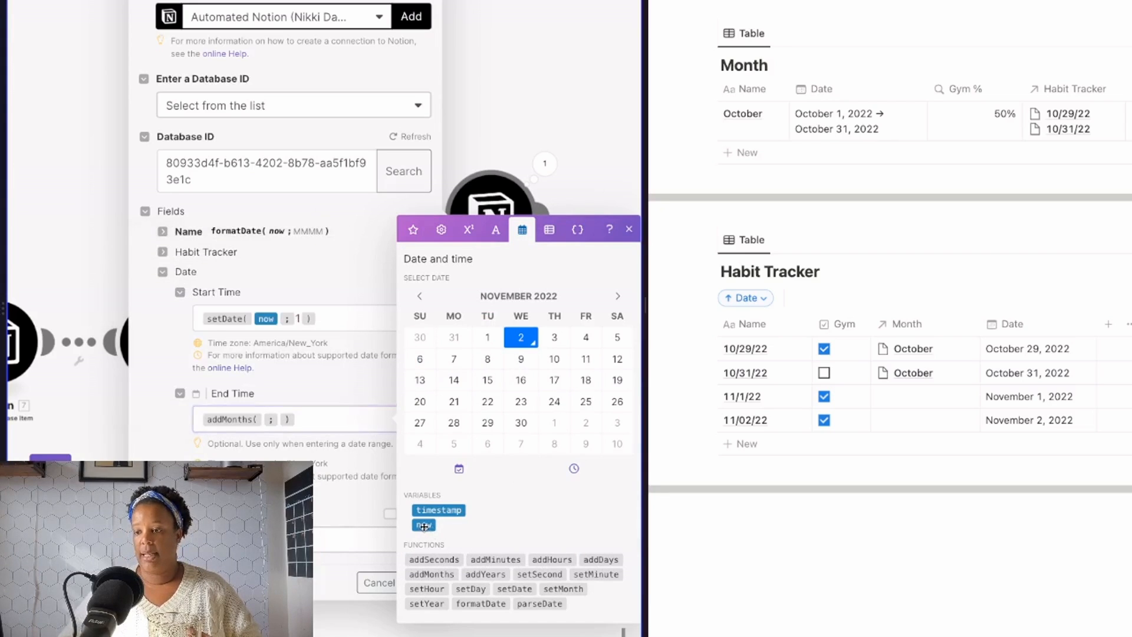
key("Right")
type("1")
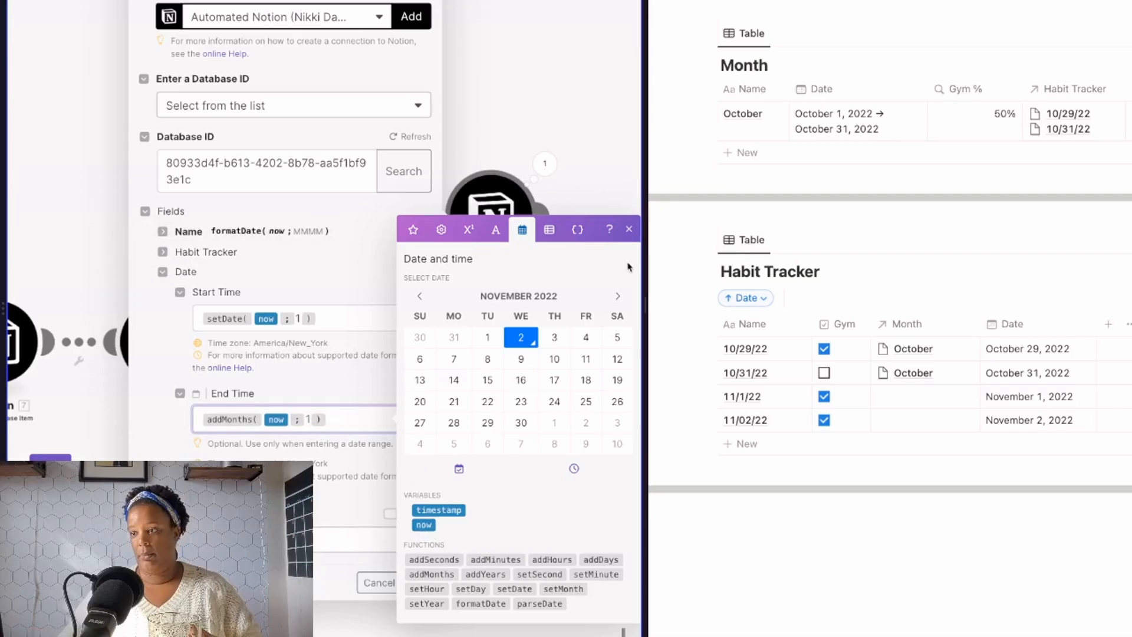
left_click(629, 230)
left_click(421, 583)
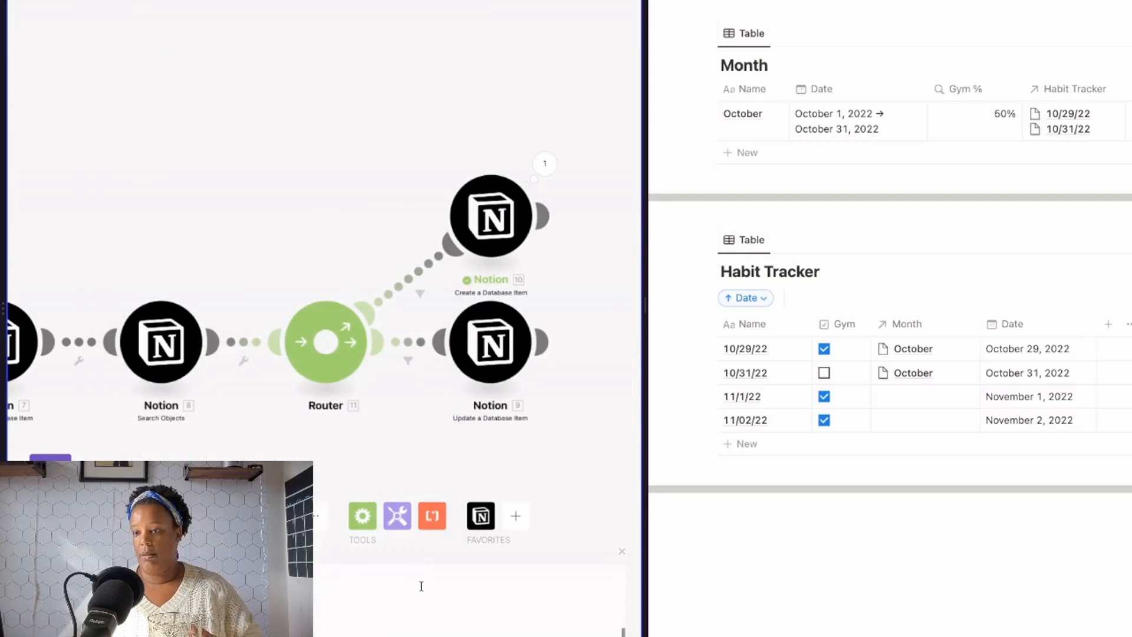
Run only the router branch's Create a Database Item module to check the date range it gives the new month page.
right_click(491, 224)
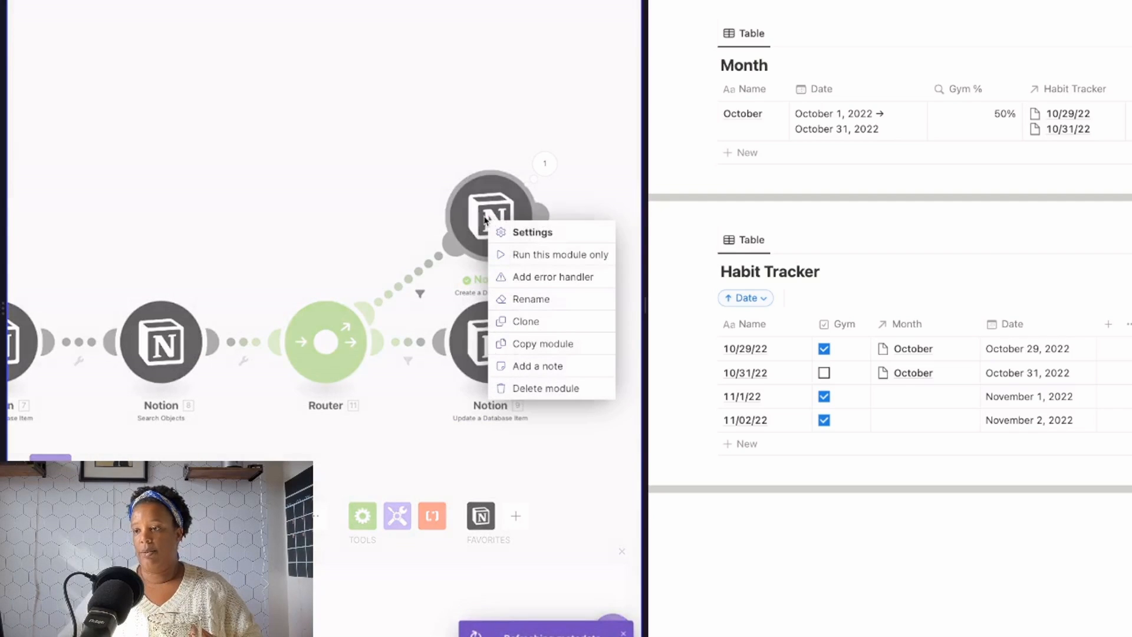
left_click(511, 254)
left_click_drag(412, 217, 288, 219)
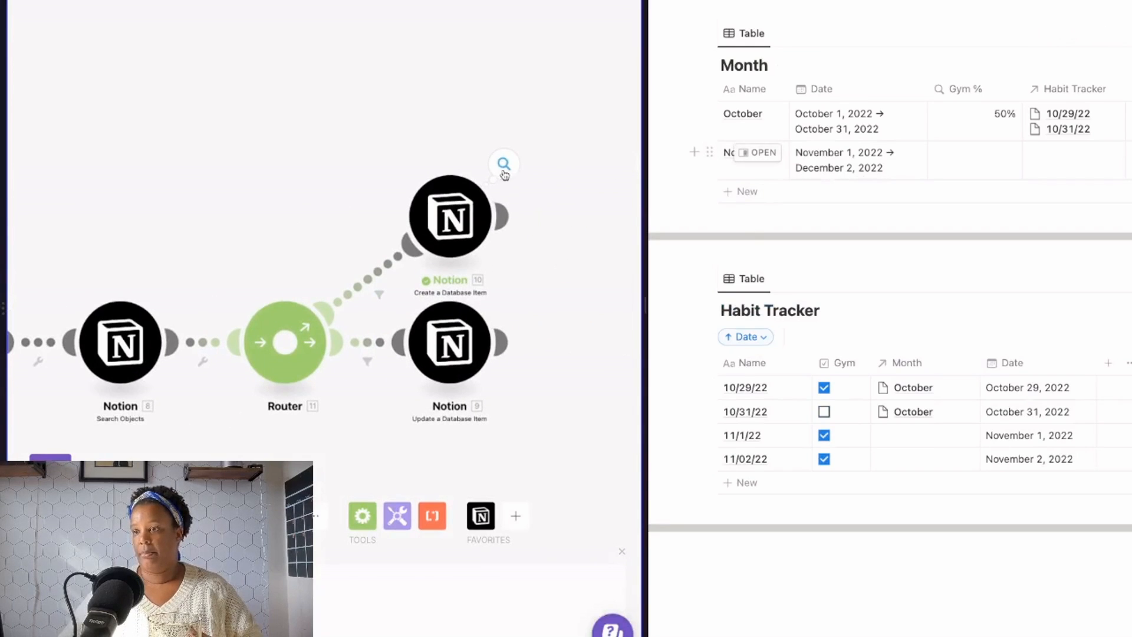
Set the new month item's date End Time to setDate(addMonths(now; 1); 1) and run only that module.
left_click(440, 221)
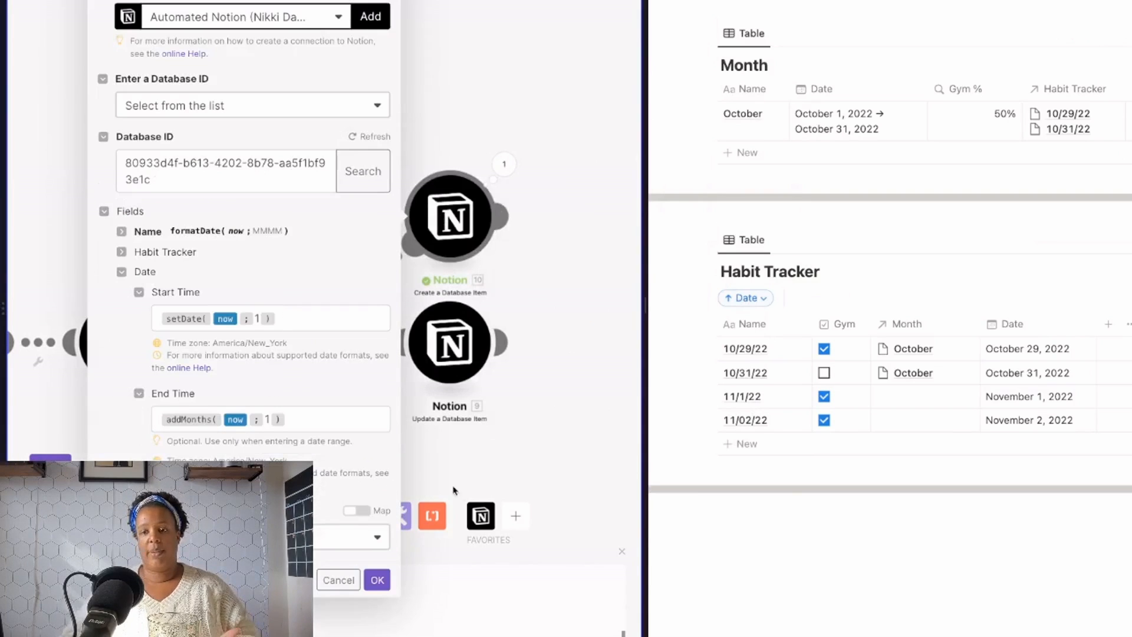
left_click(160, 418)
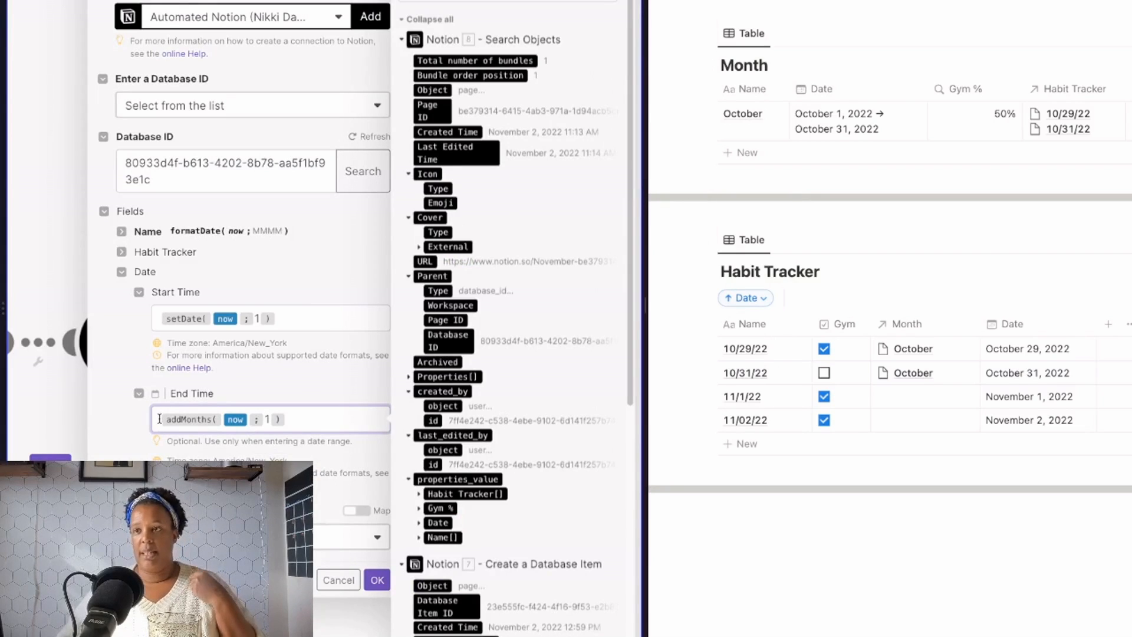
left_click(407, 19)
left_click(525, 369)
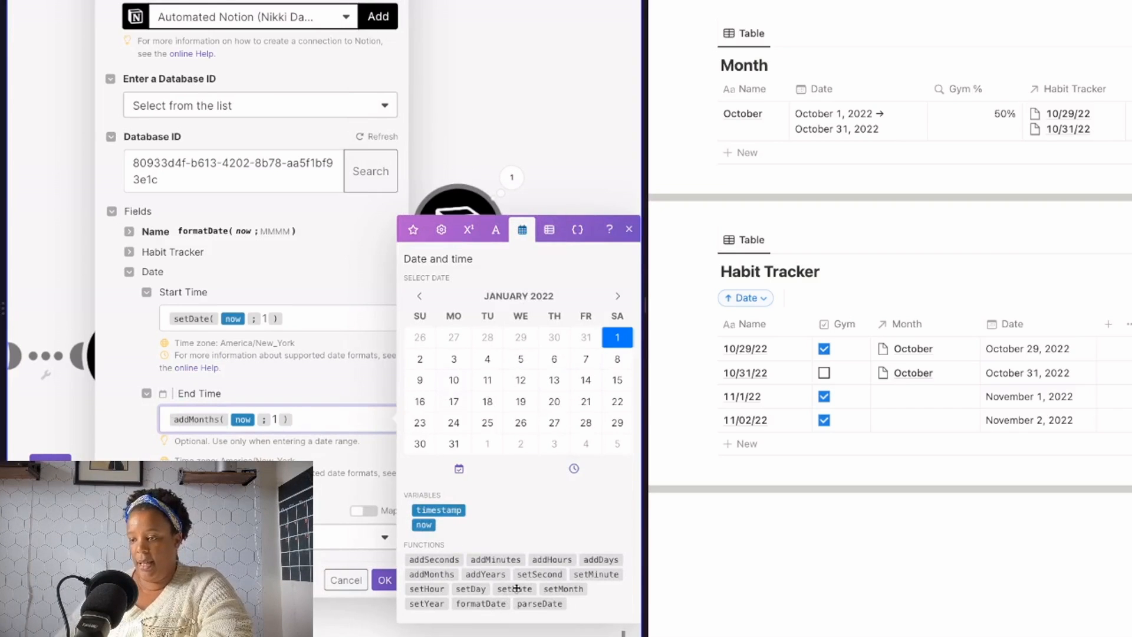
mouse_move(516, 587)
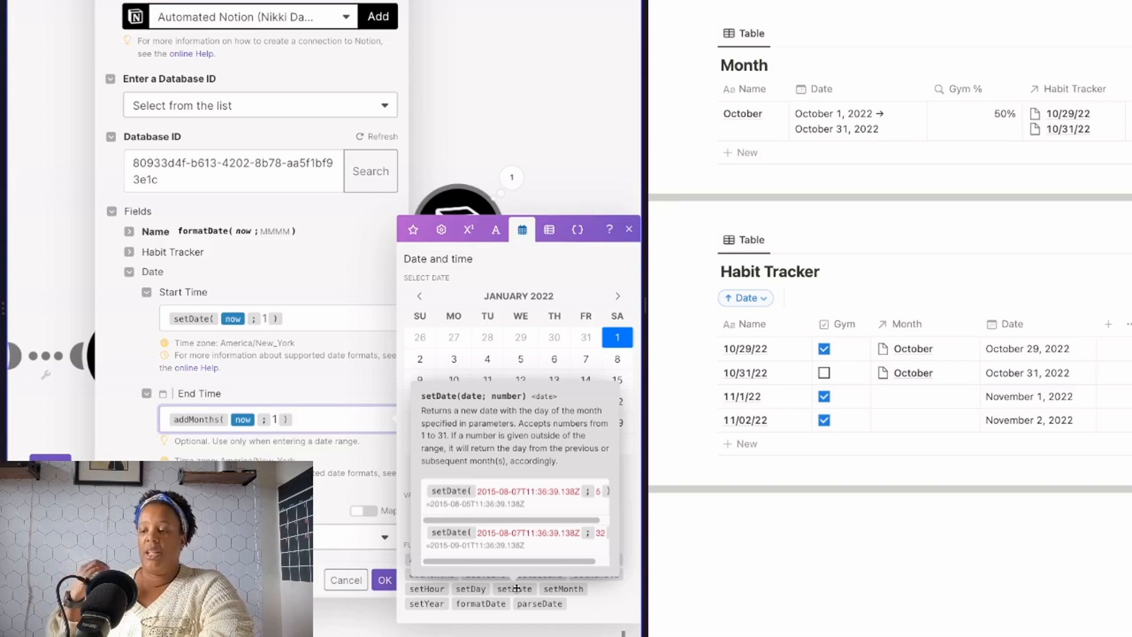
left_click(515, 588)
type("; ")
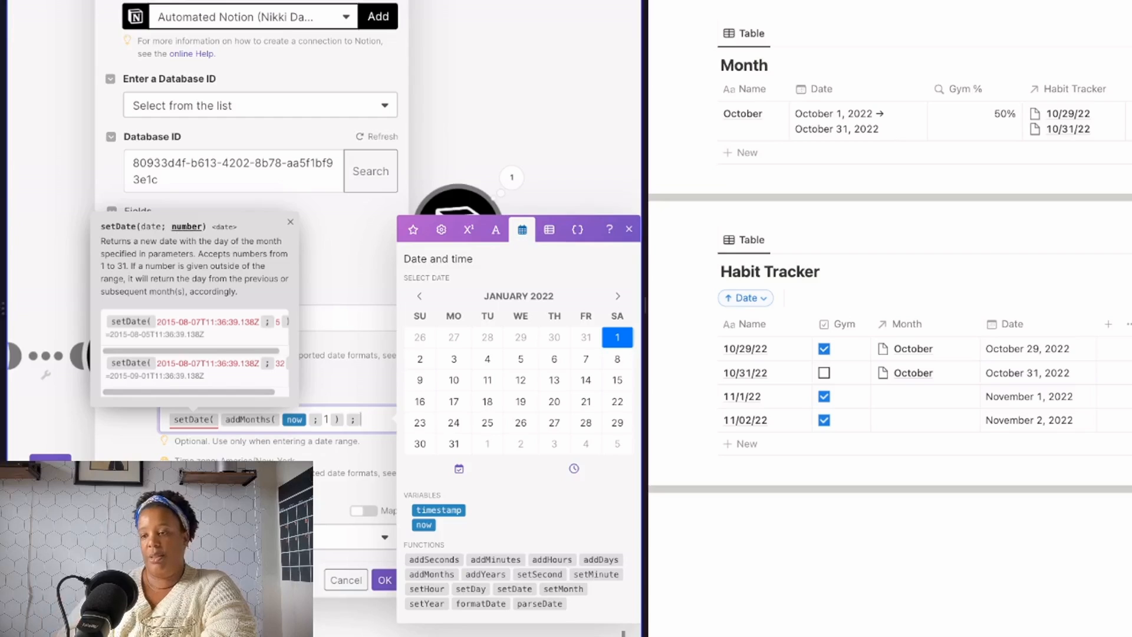
type("1 )")
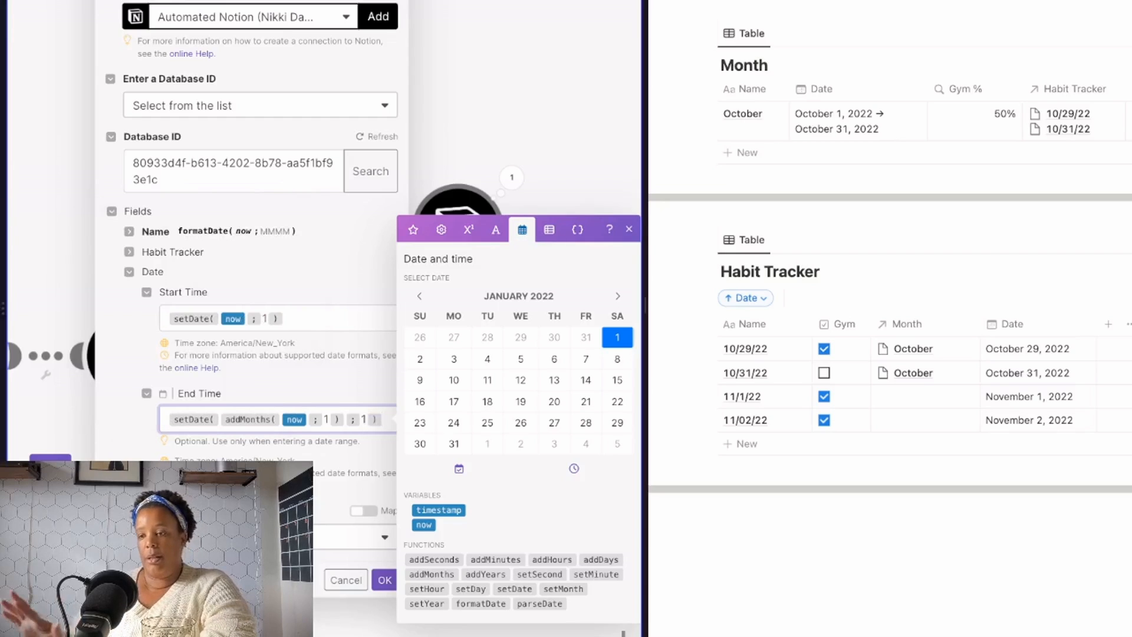
right_click(455, 236)
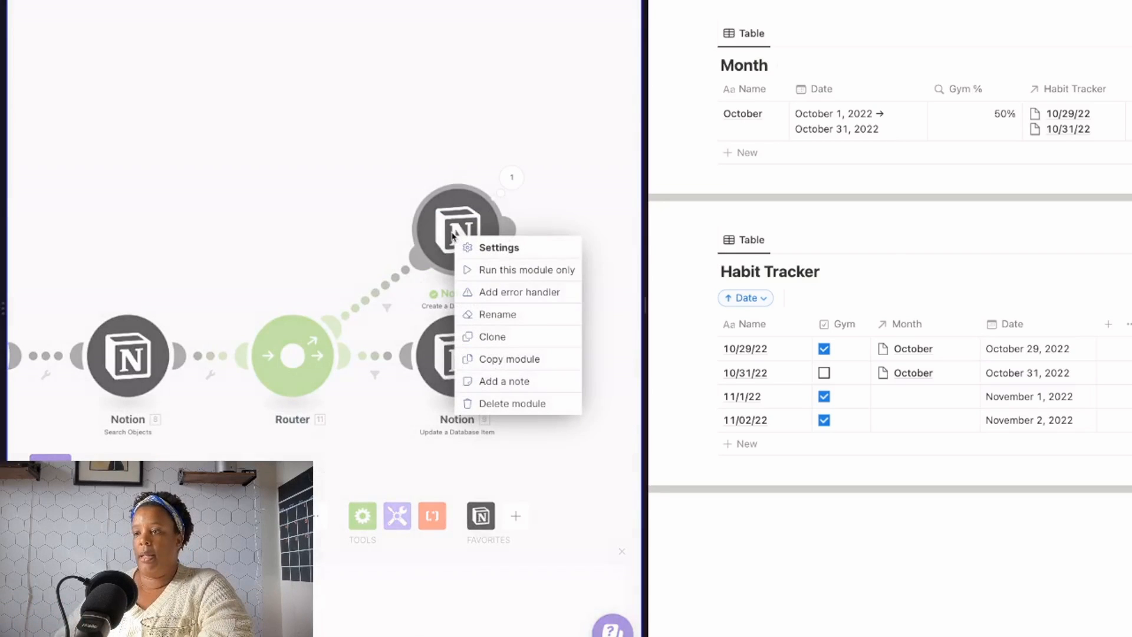
left_click(482, 275)
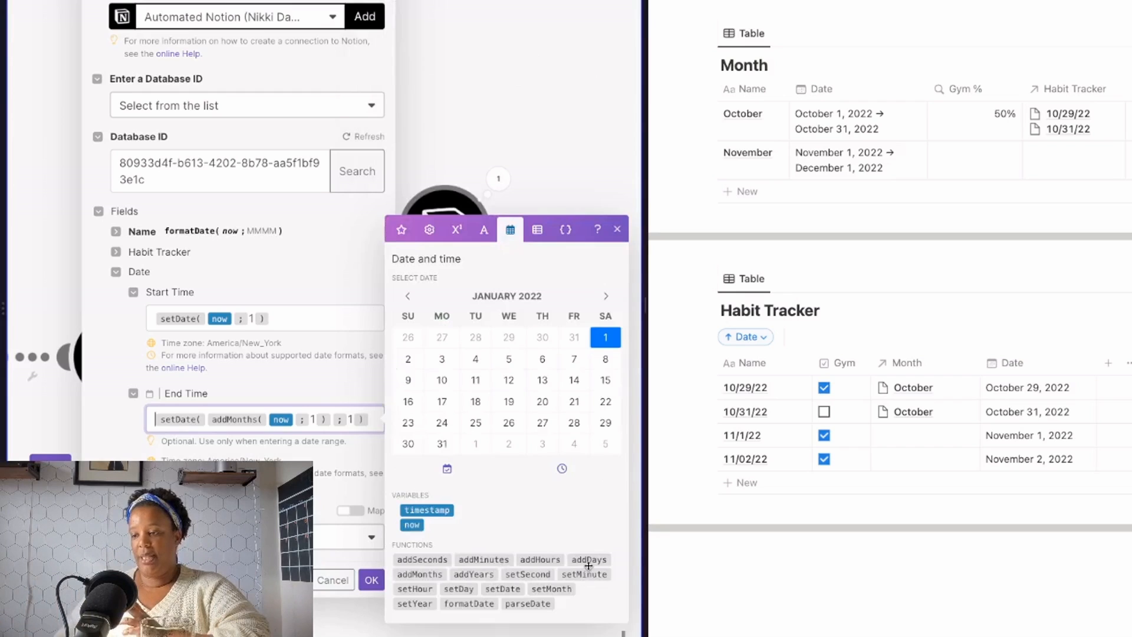
Wrap the date End Time as addDays(setDate(addMonths(now; 1); 1); -1) and run only the Create a Database Item module again.
left_click(588, 560)
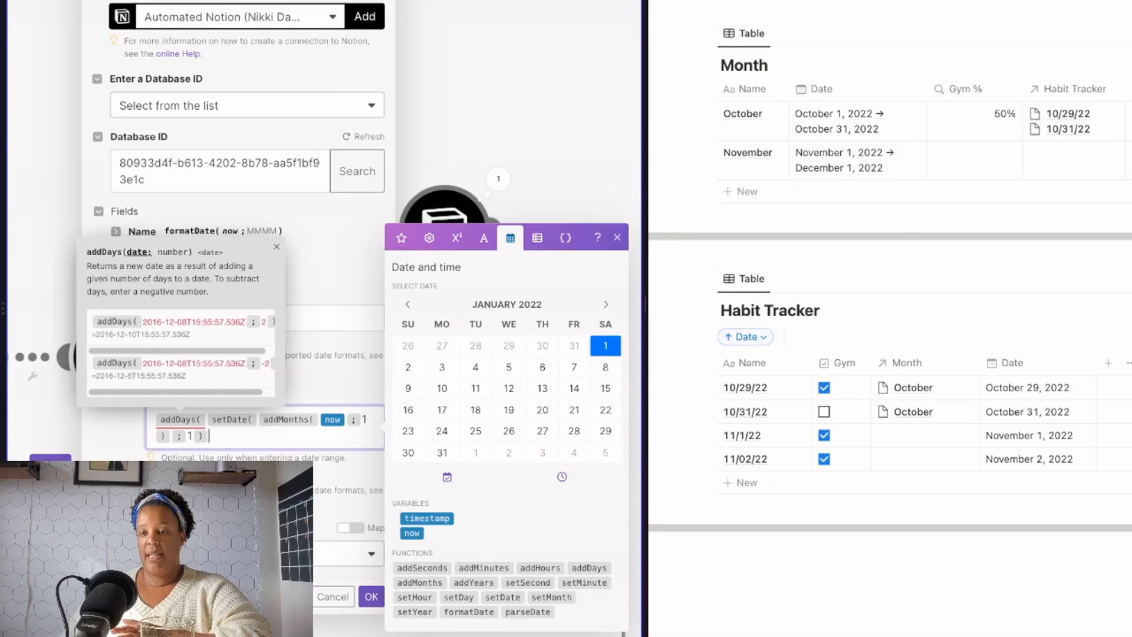
type("; -1")
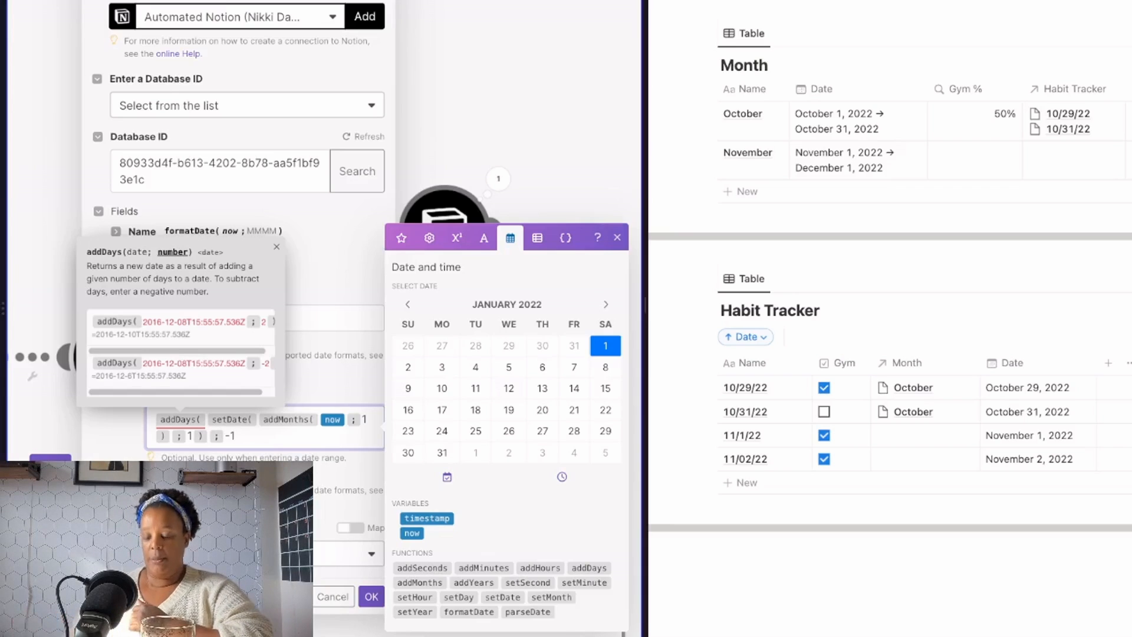
type(")")
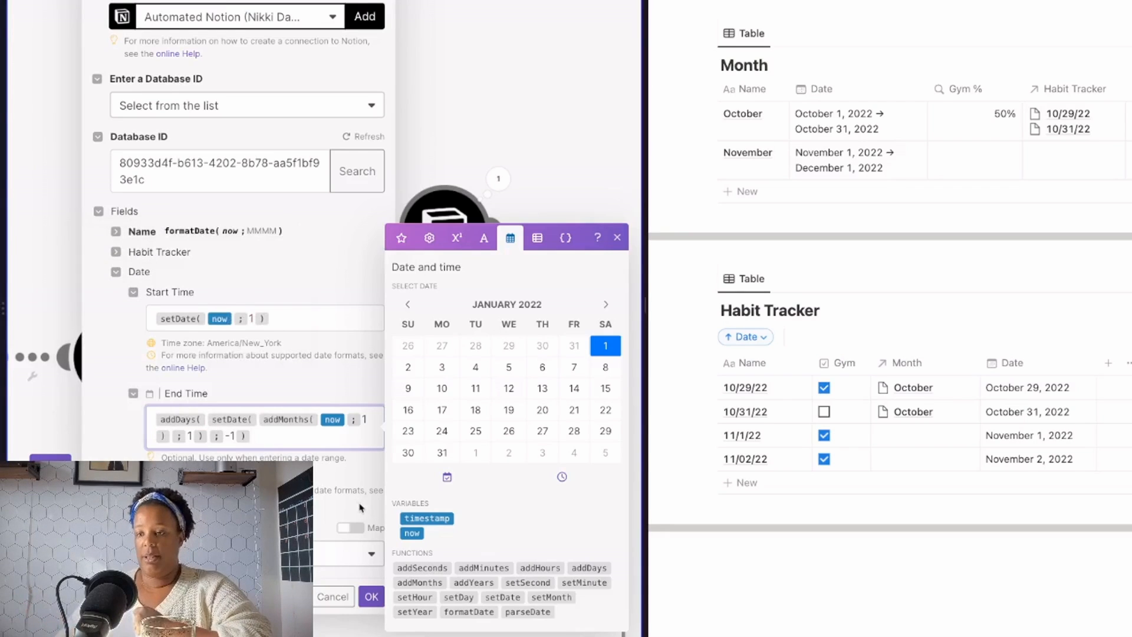
left_click(362, 469)
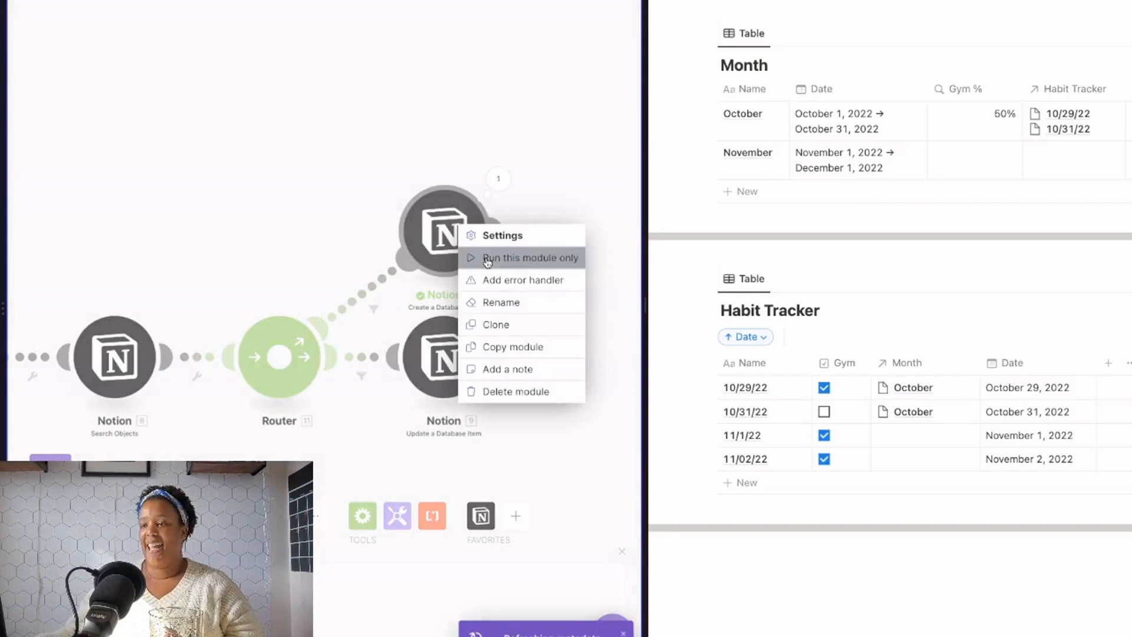
left_click(517, 255)
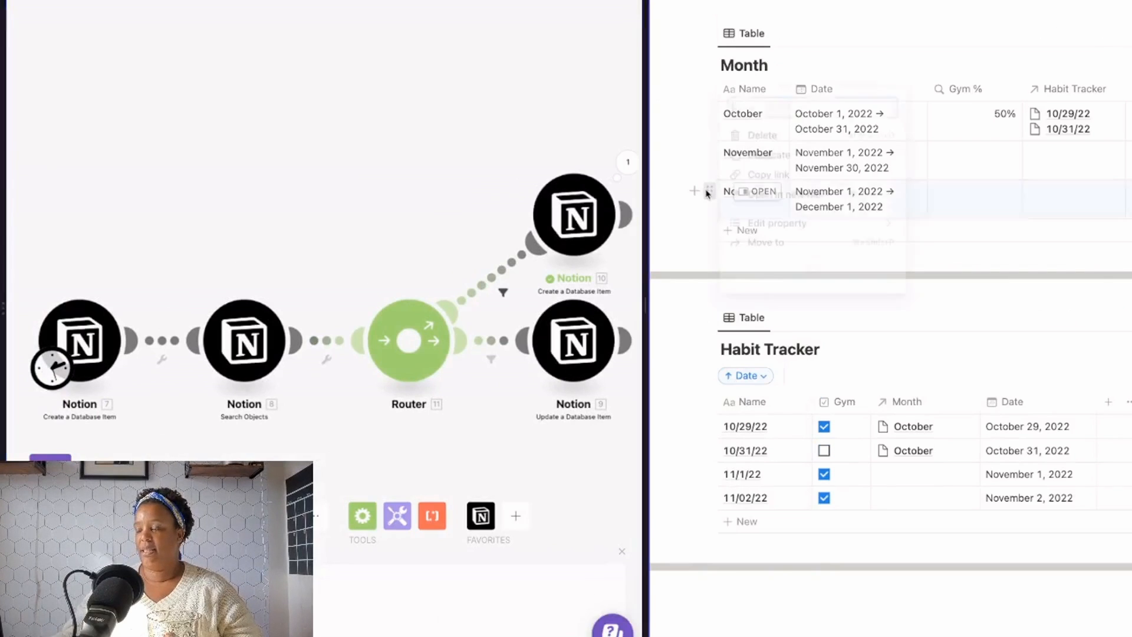
Delete both November test pages from the Month table.
left_click(709, 190)
left_click(774, 143)
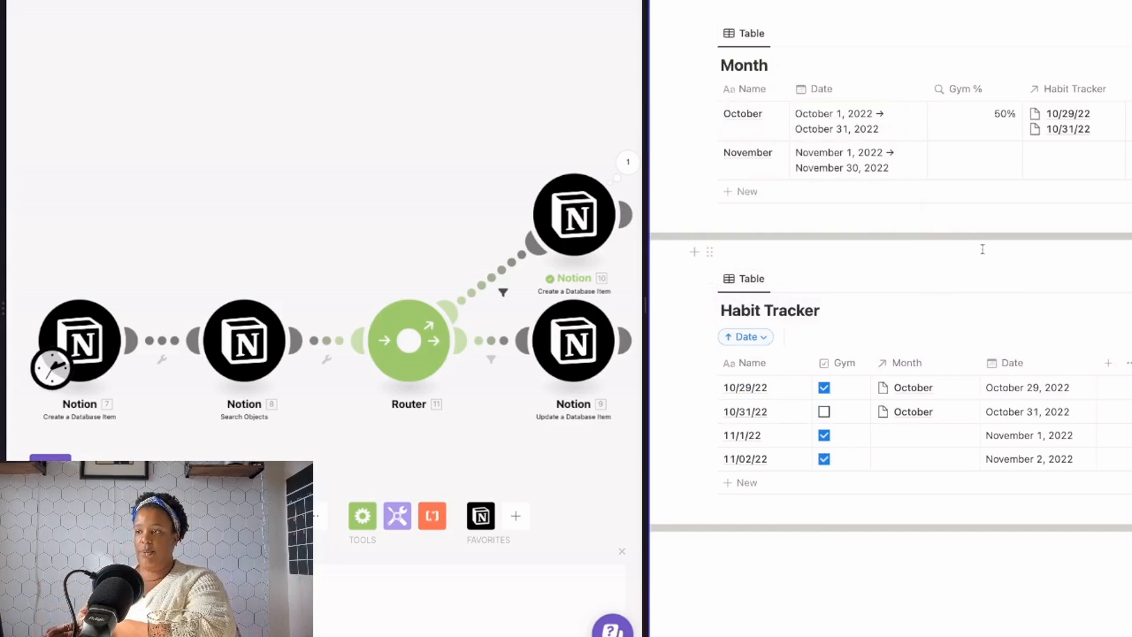
left_click(710, 152)
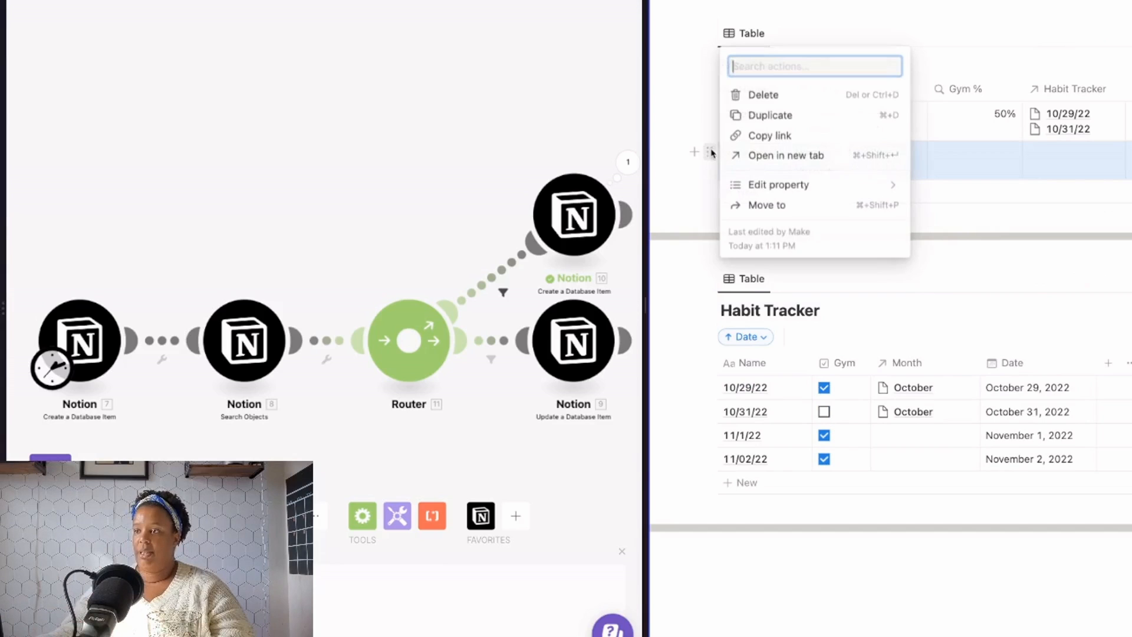
left_click(747, 96)
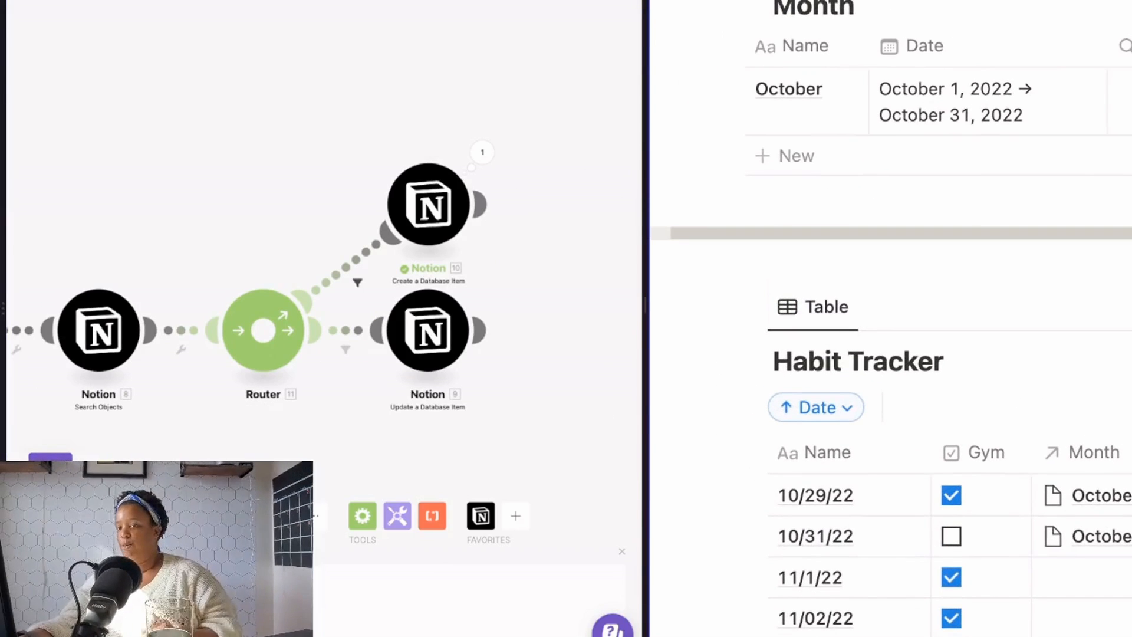
Run the whole scenario once and check the new rows in the Month and Habit Tracker tables.
left_click(50, 470)
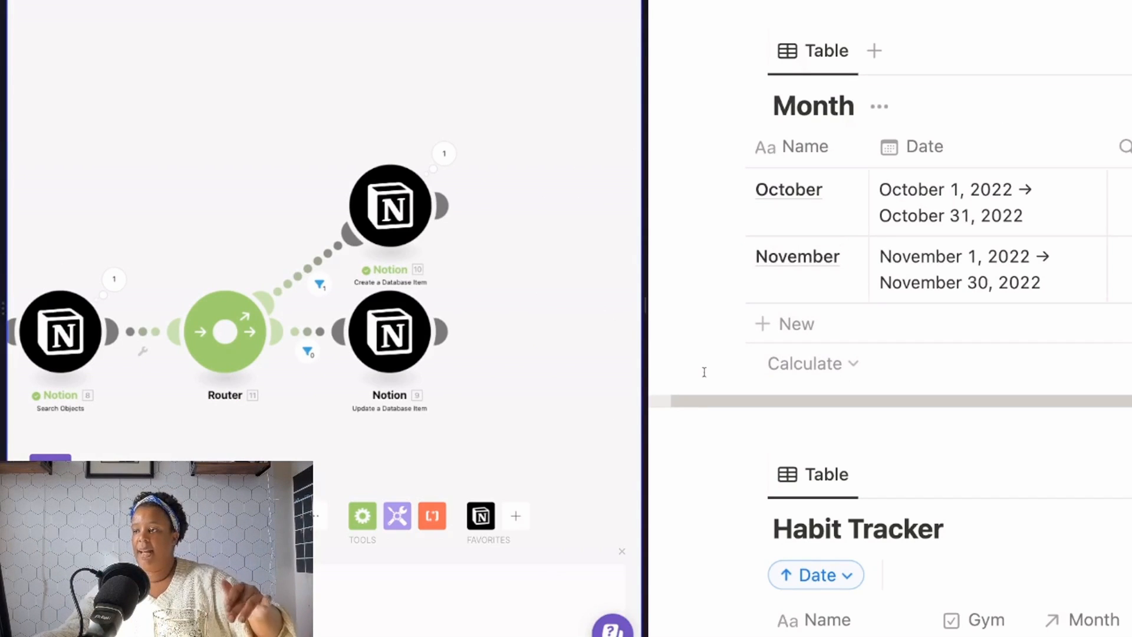
scroll(704, 504, "down", 5)
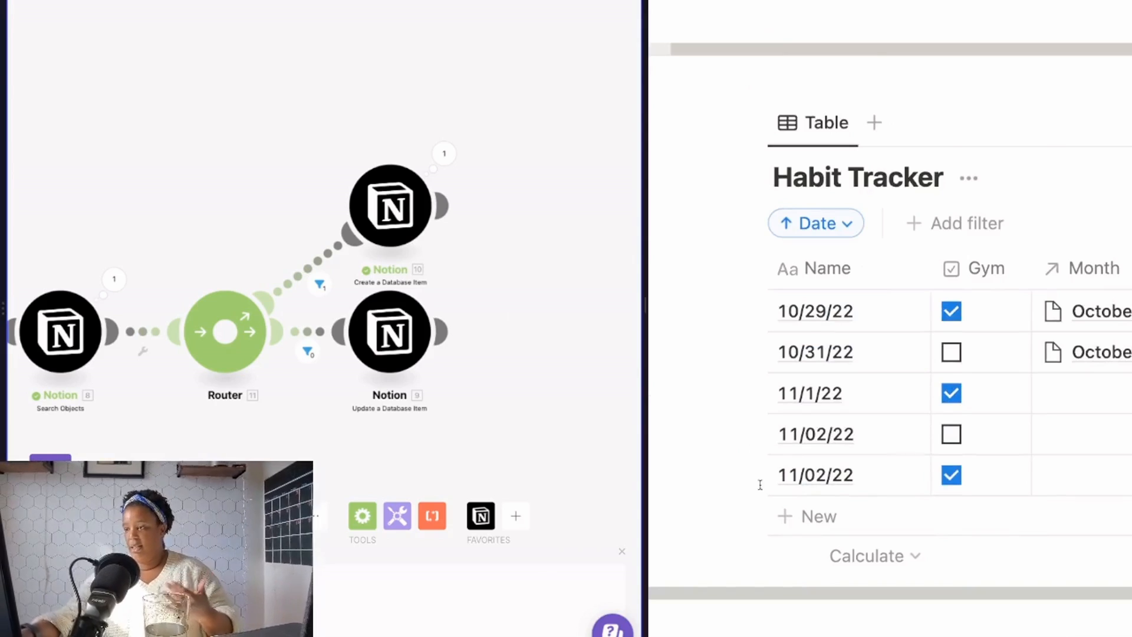
Duplicate the Update a Database Item module and connect the copy after the Create a Database Item module on the router's other branch.
right_click(262, 356)
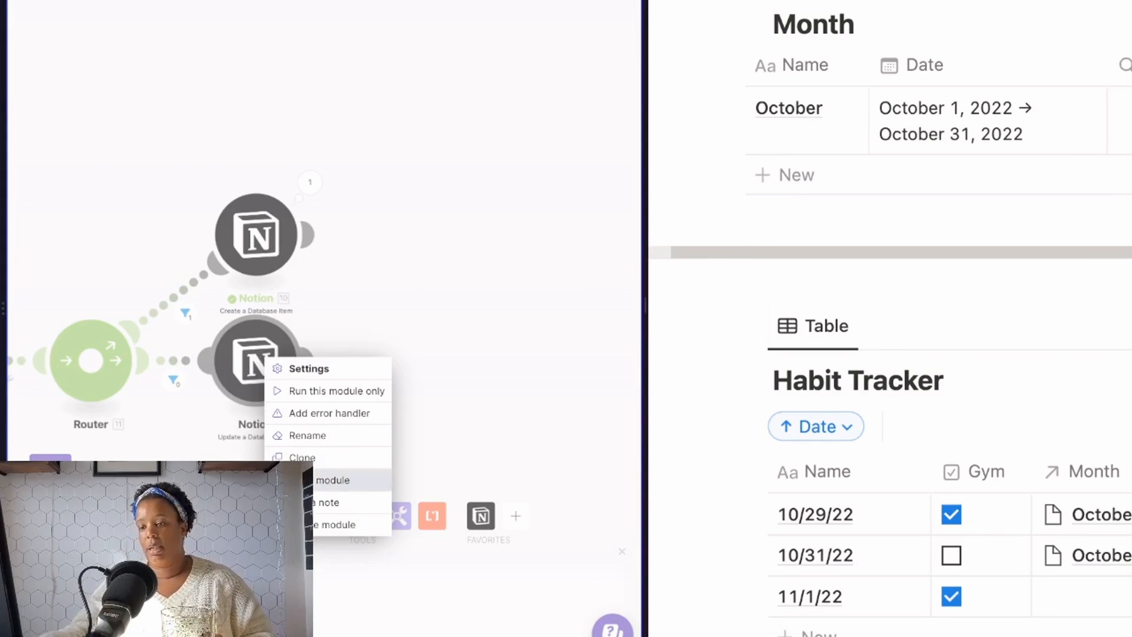
left_click(326, 479)
right_click(402, 232)
left_click(435, 263)
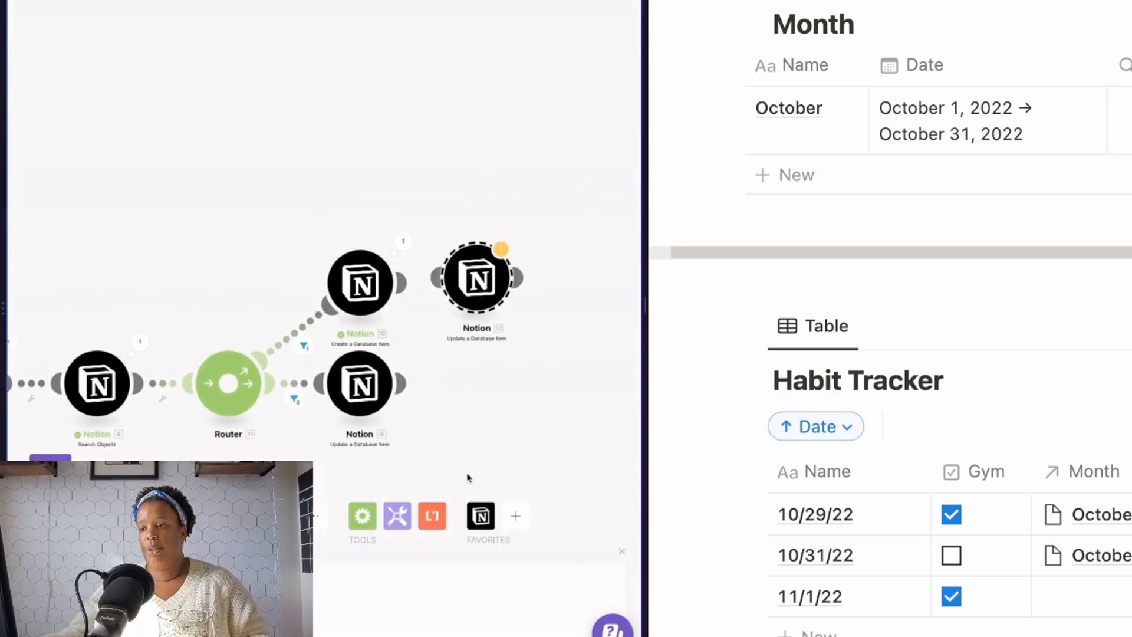
left_click_drag(412, 283, 356, 328)
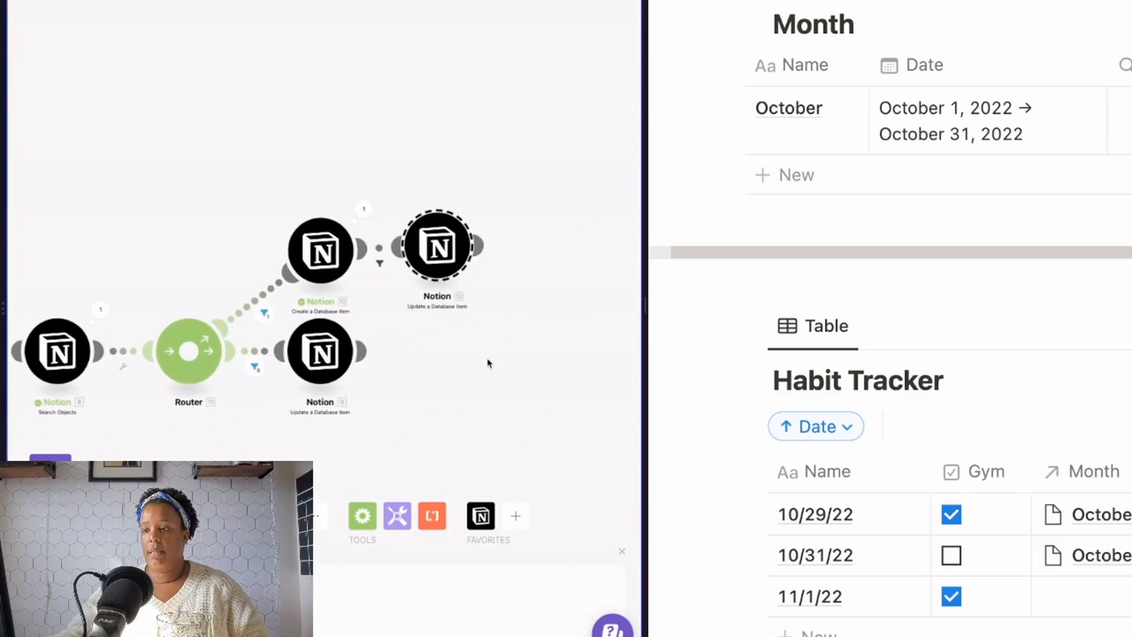
left_click_drag(441, 234, 440, 237)
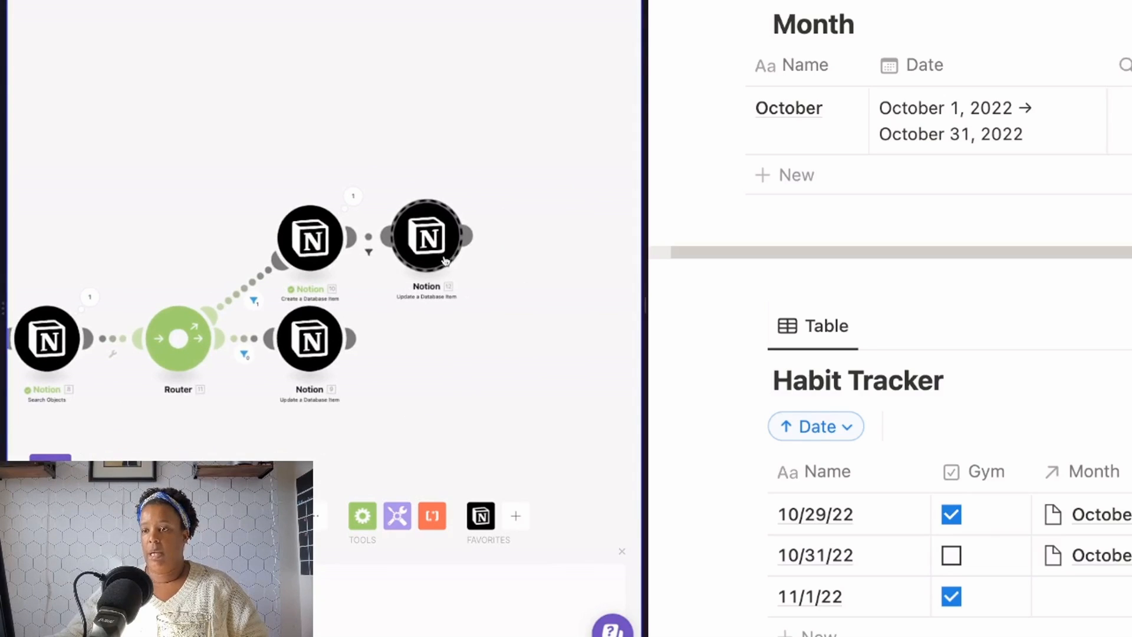
Map the copied update module's Month field to the Database Item ID from Create a Database Item module 10 and save it.
left_click(444, 260)
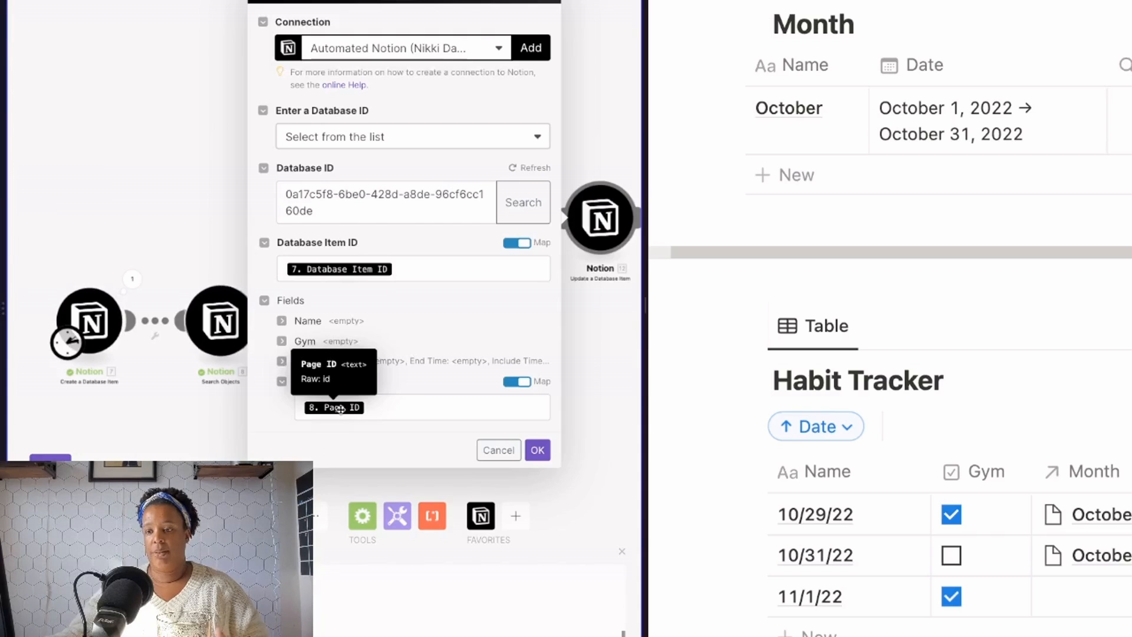
left_click(365, 407)
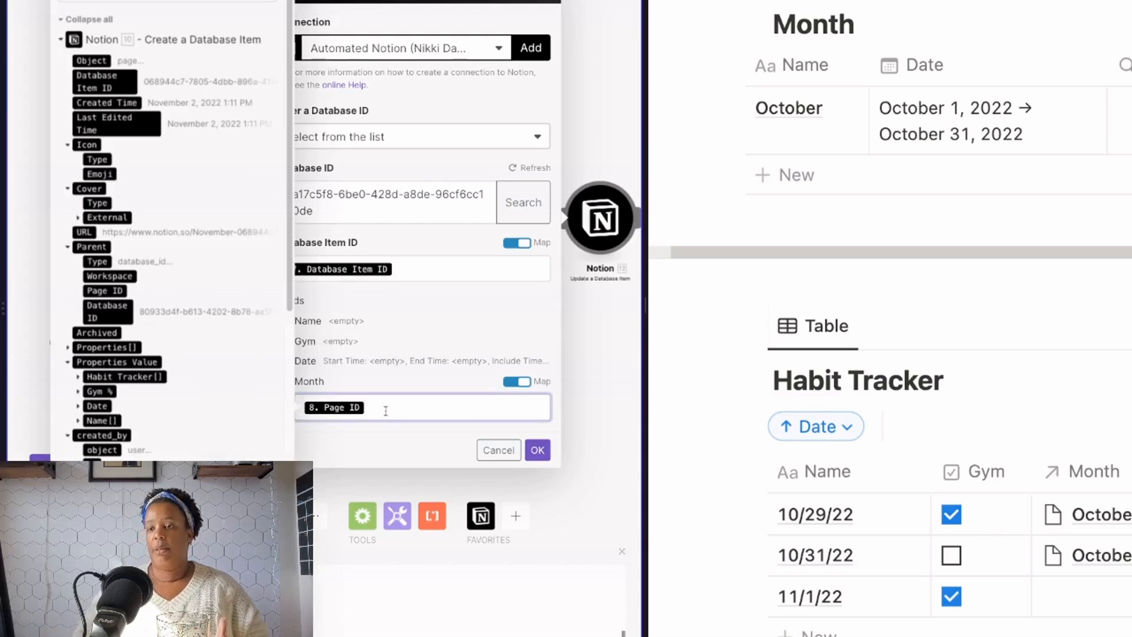
key("BackSpace")
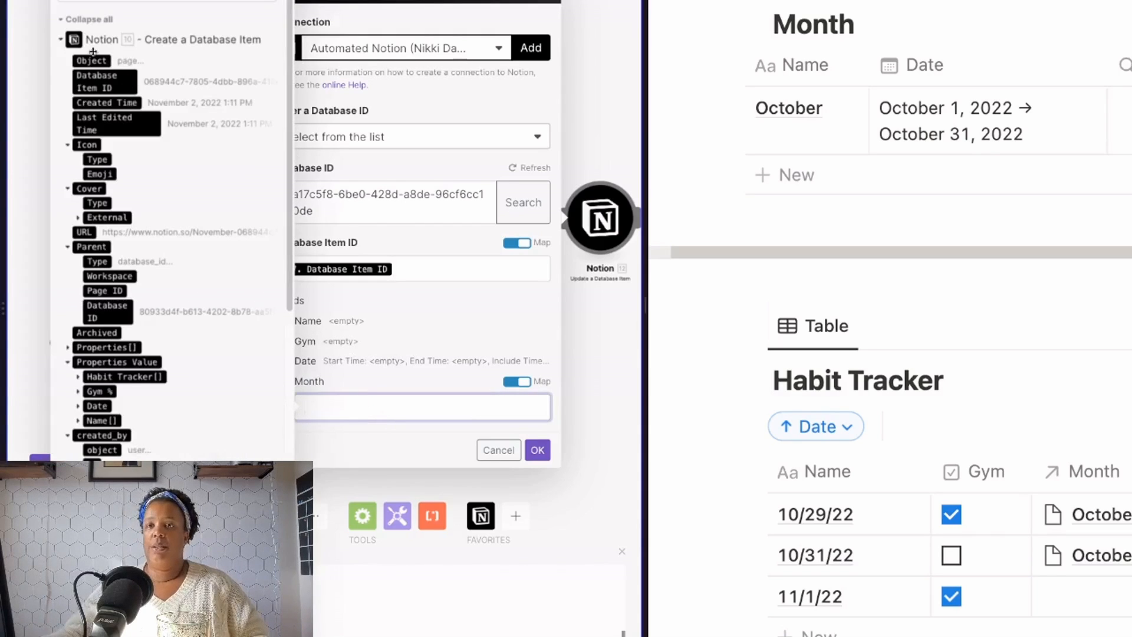
left_click(53, 23)
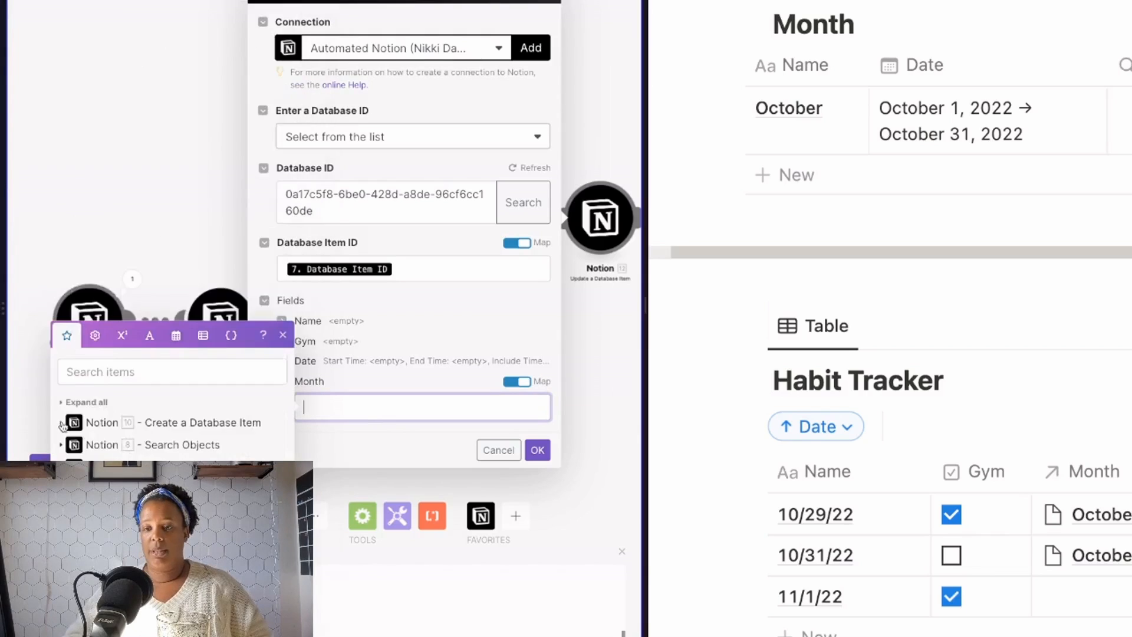
left_click(63, 424)
left_click(109, 179)
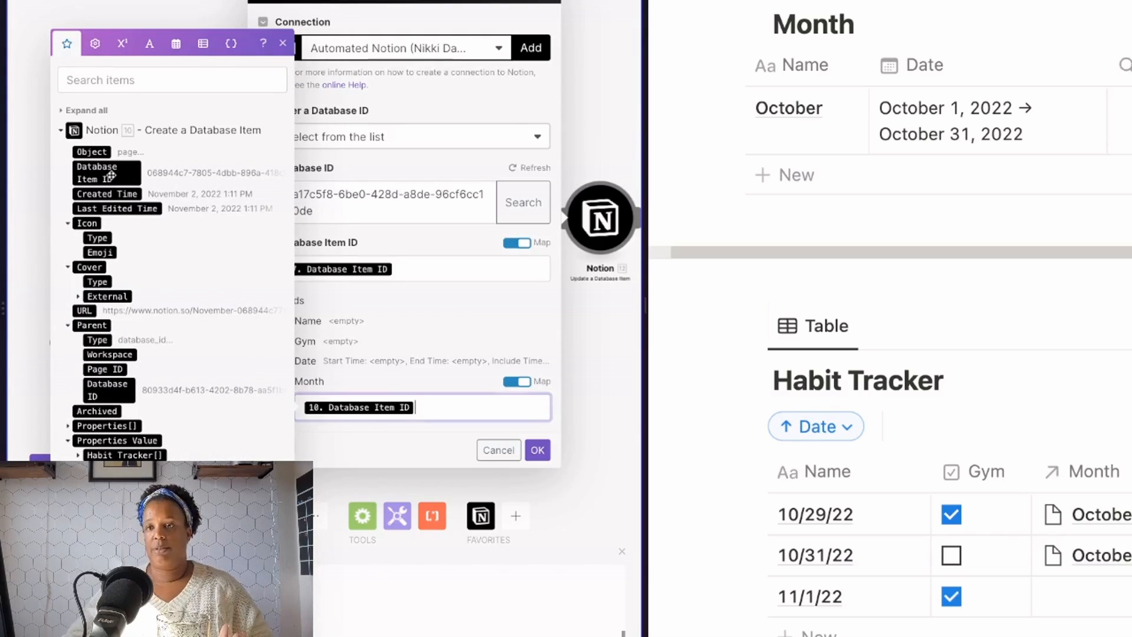
left_click(537, 450)
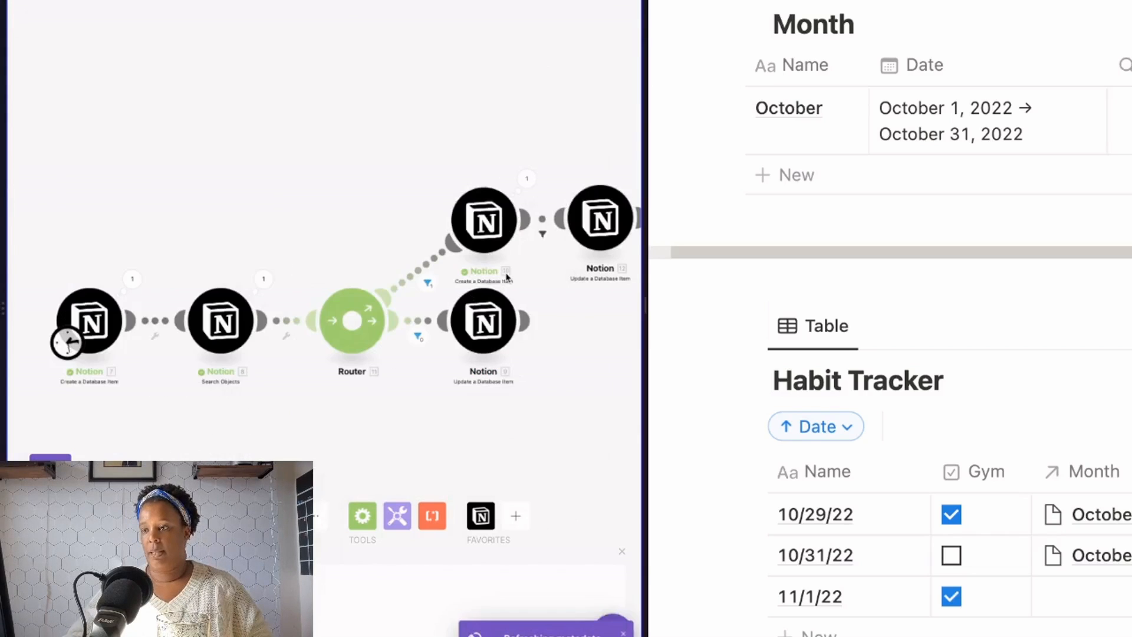
left_click(600, 218)
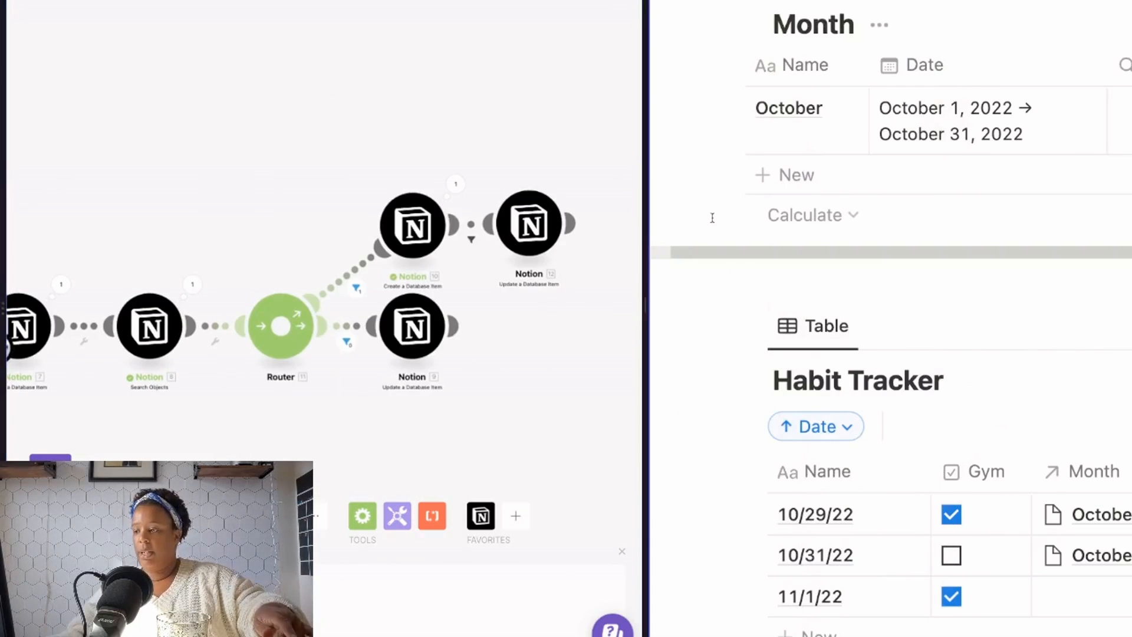
scroll(713, 218, "down", 3)
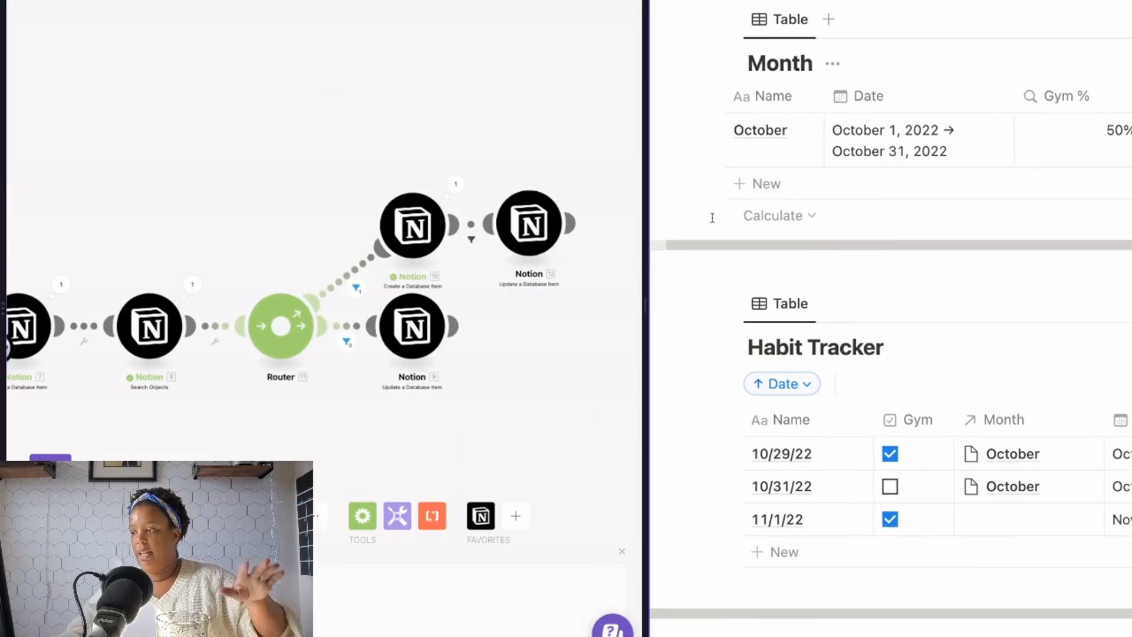